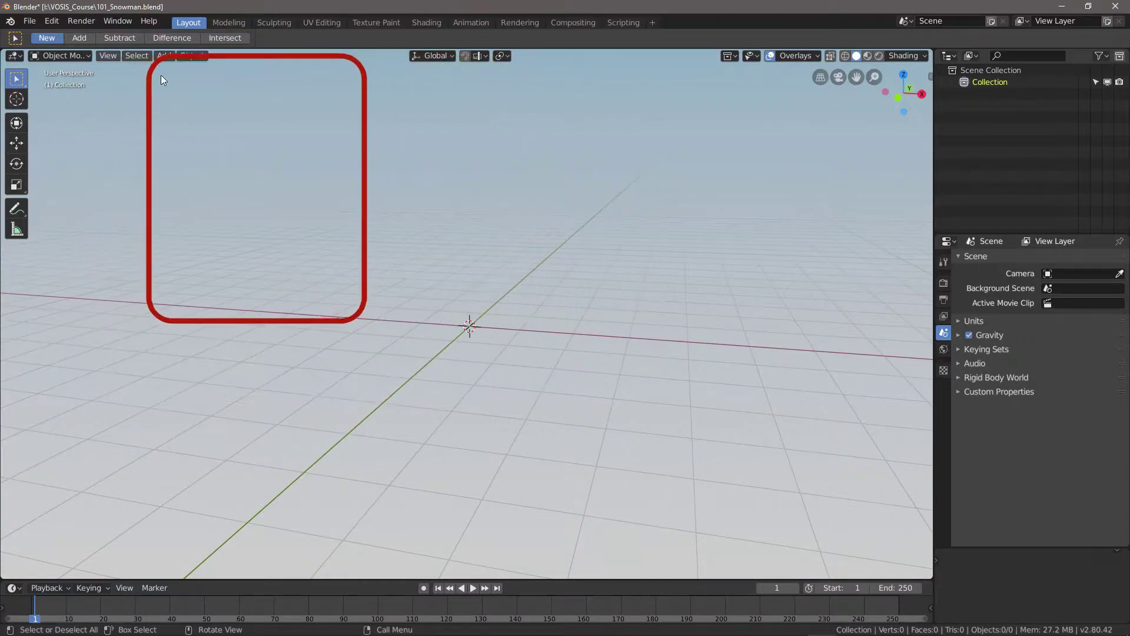
Step: Add a UV sphere mesh at the scene origin
mouse_move(192, 72)
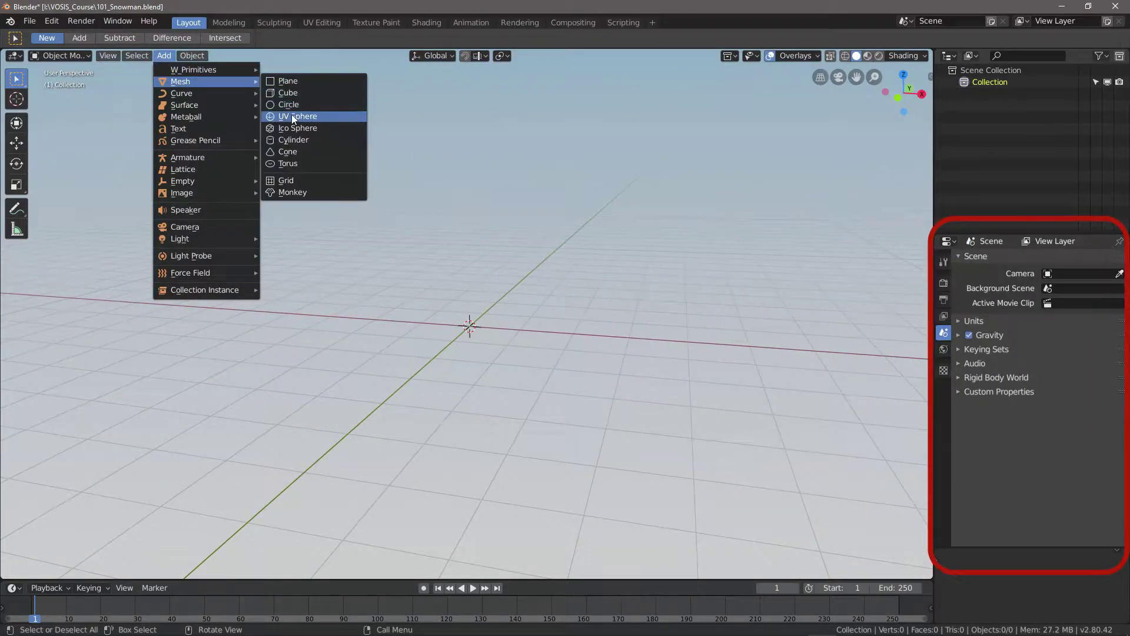
click(292, 116)
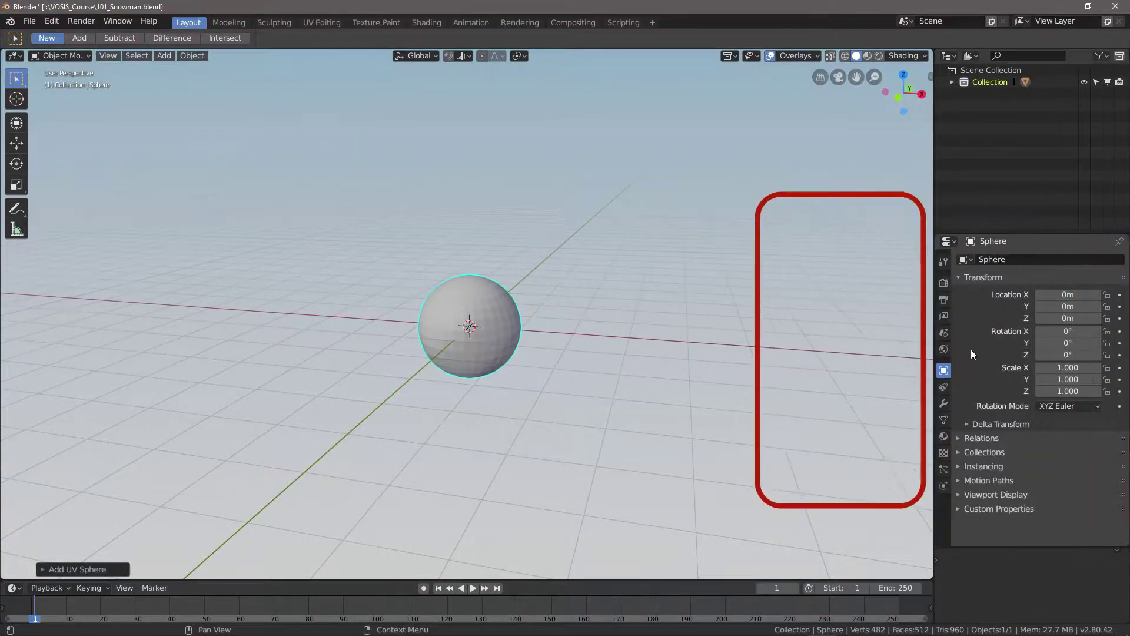
click(15, 126)
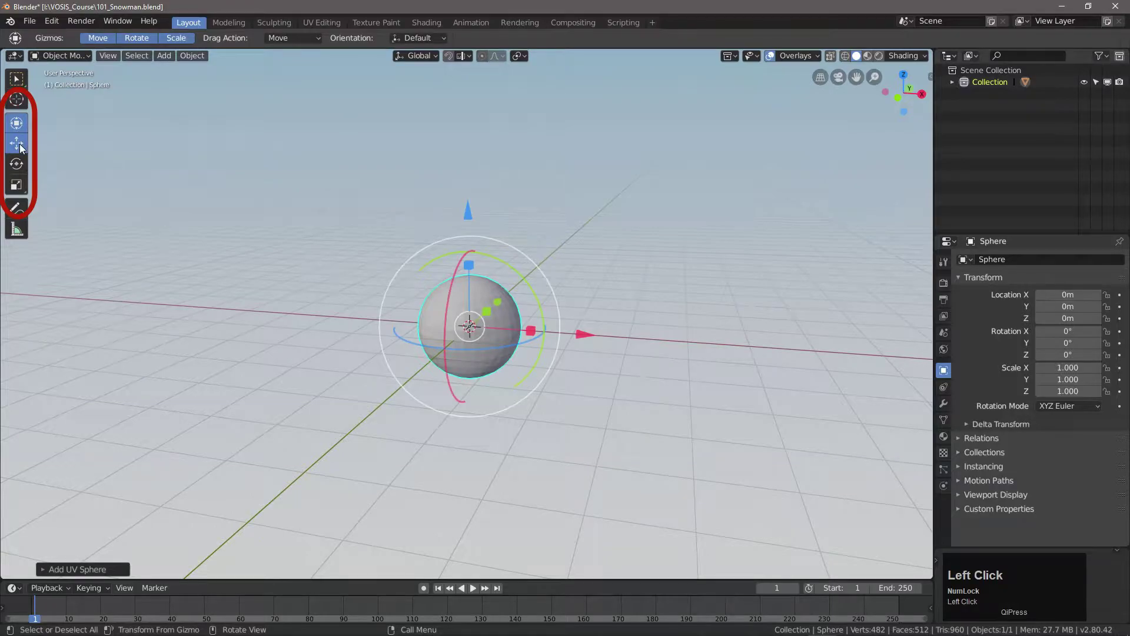
click(19, 146)
click(16, 164)
click(16, 185)
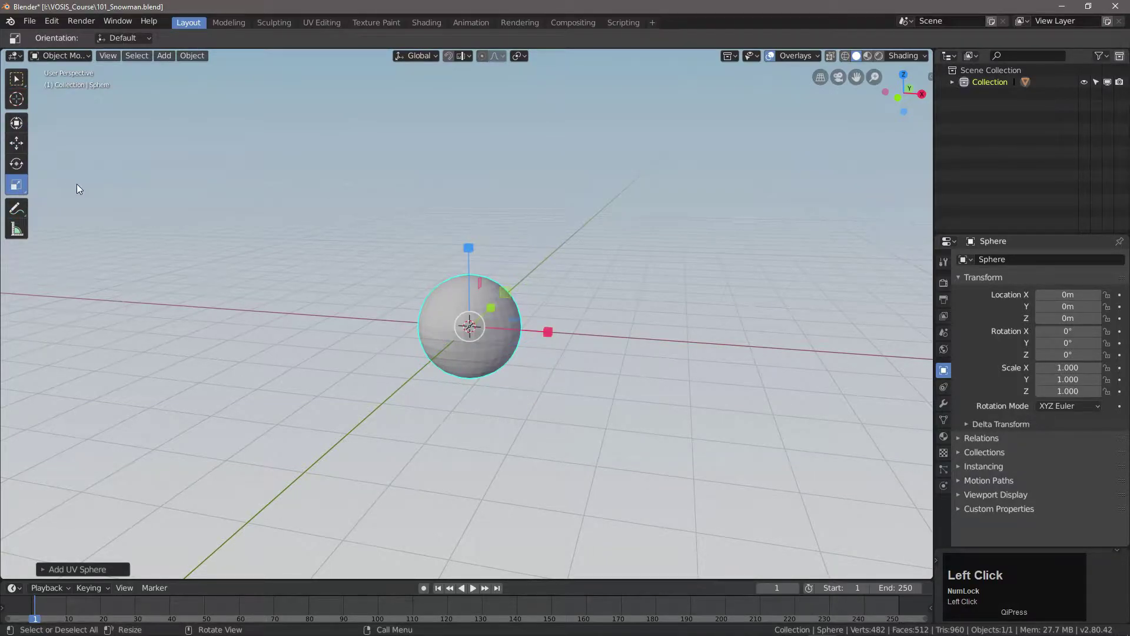
click(17, 80)
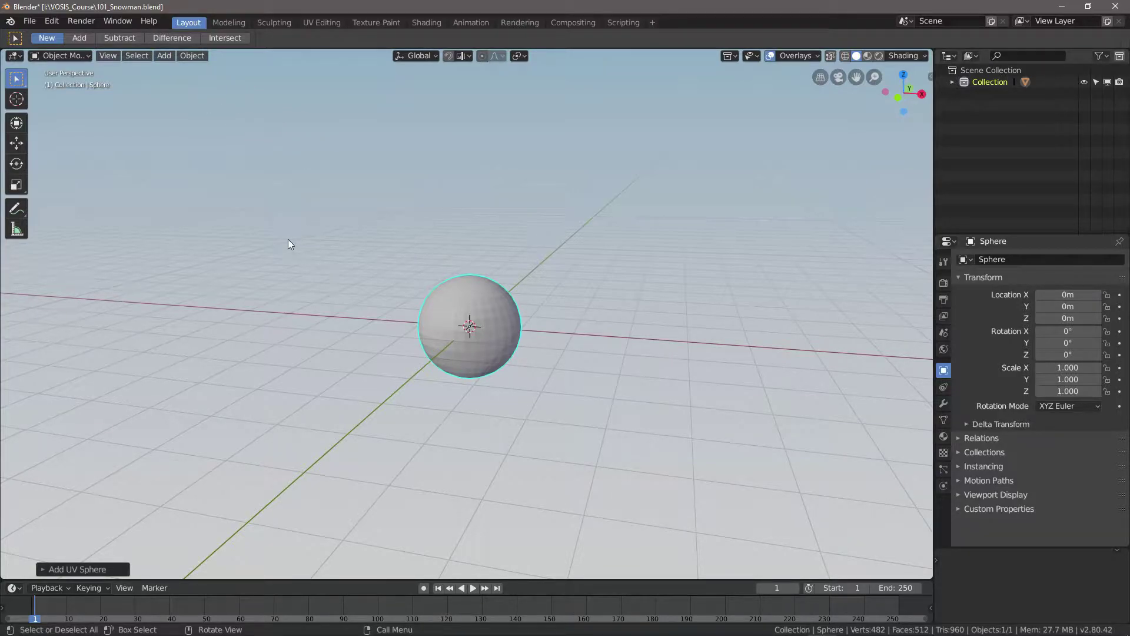
key(shift+a)
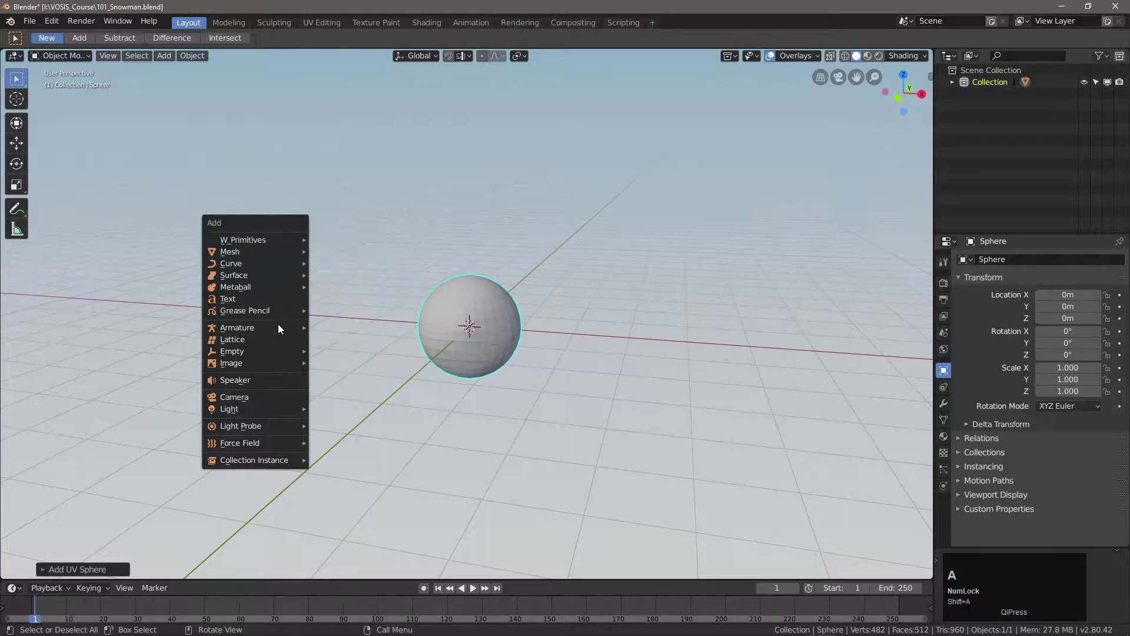
mouse_move(248, 253)
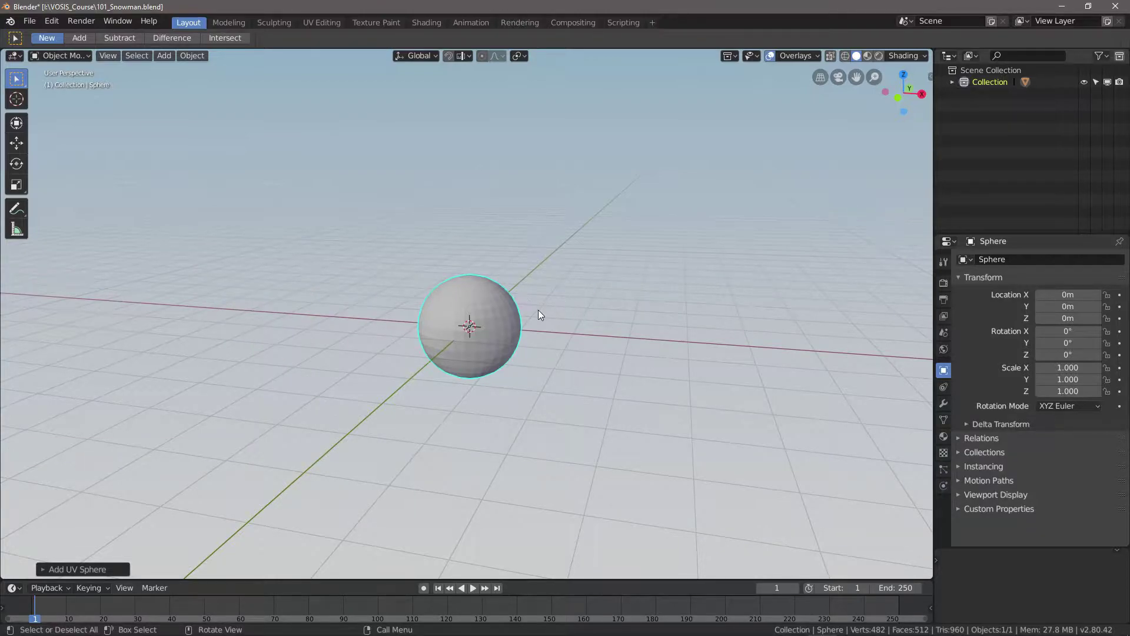
Step: Examine the sphere from several perspective angles, close up, and in the top and right orthographic views
middle_drag(579, 310, 471, 235)
middle_drag(385, 262, 502, 320)
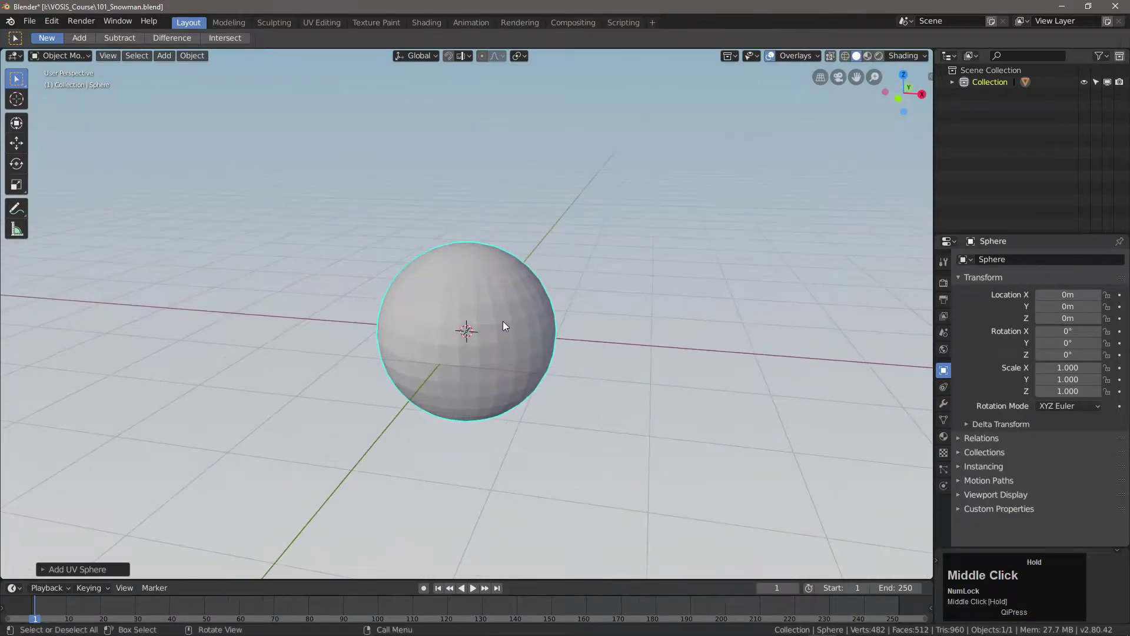
scroll(502, 320, up, 3)
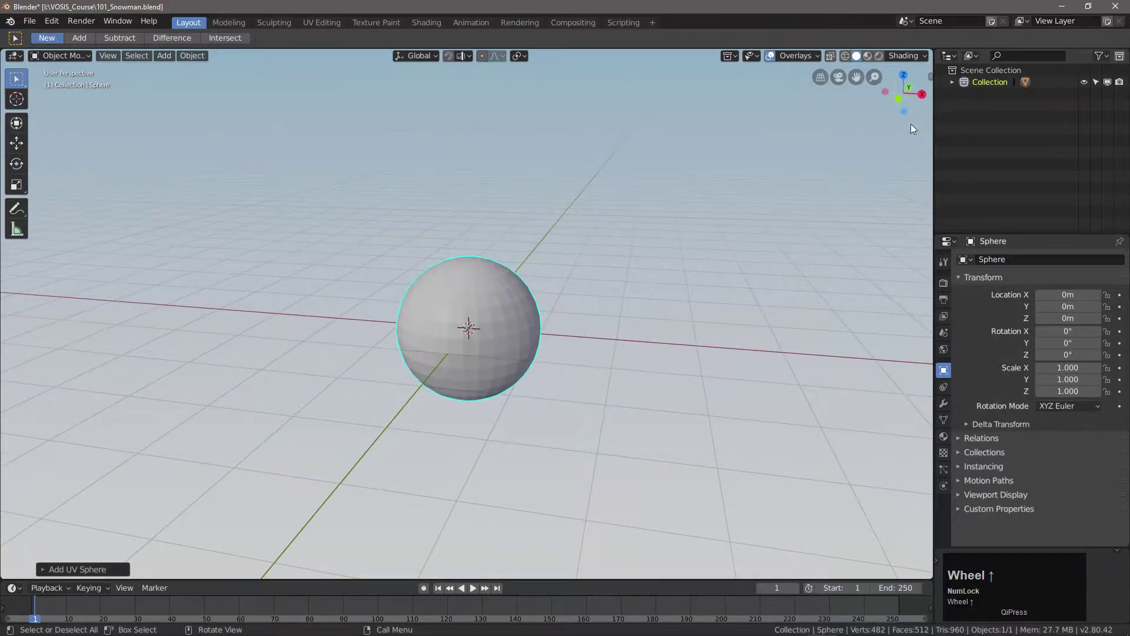
drag(916, 84, 914, 87)
click(903, 77)
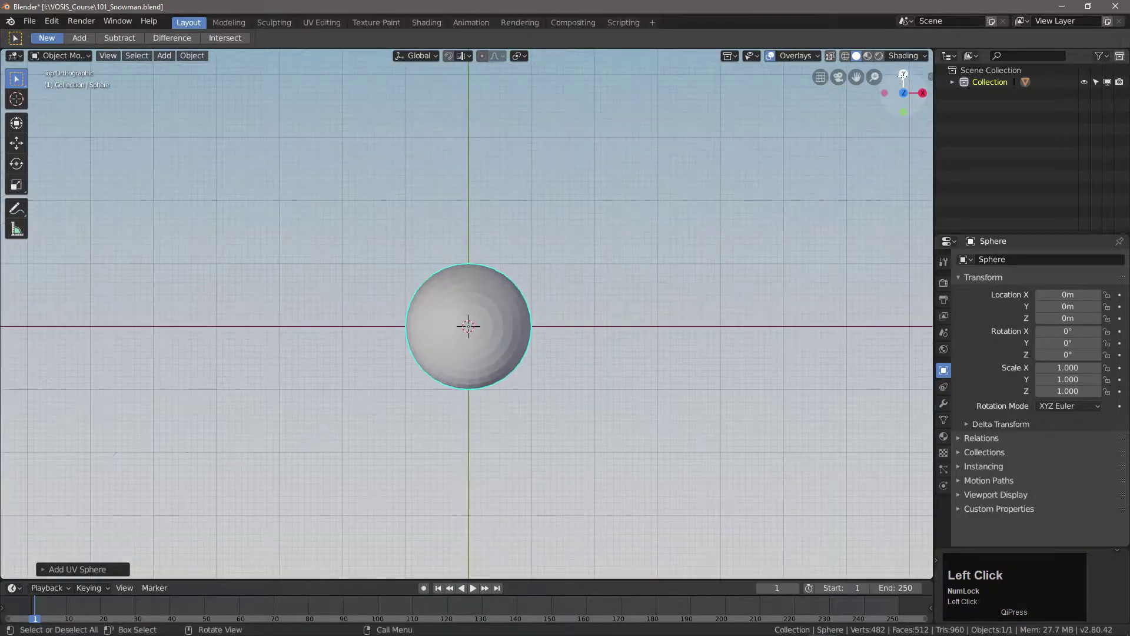
click(923, 94)
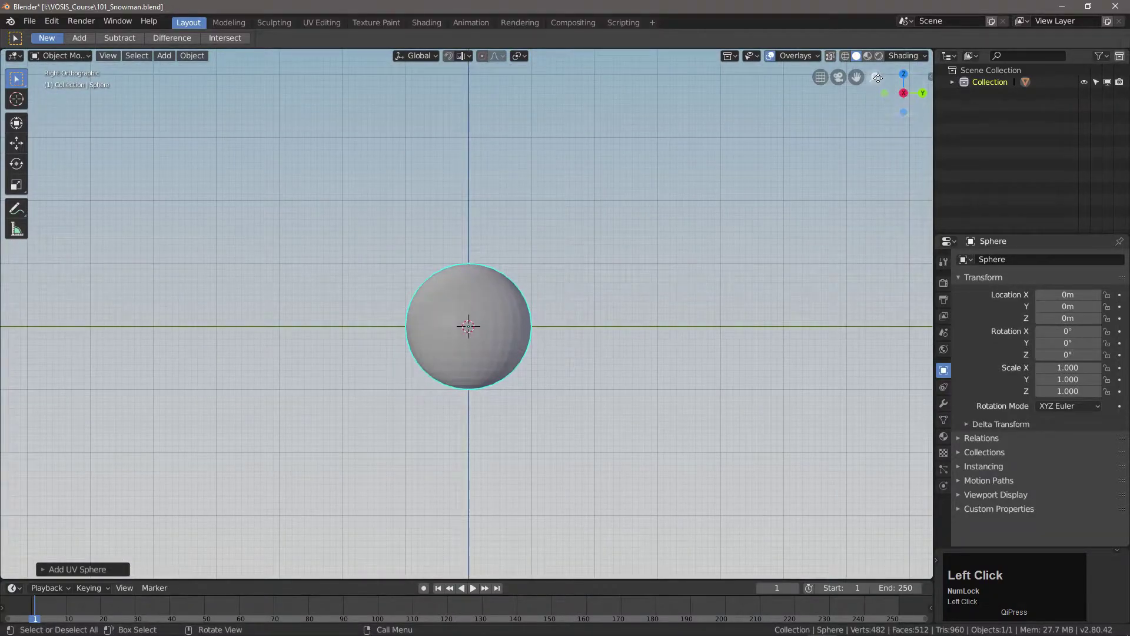
drag(880, 79, 864, 50)
drag(874, 77, 890, 91)
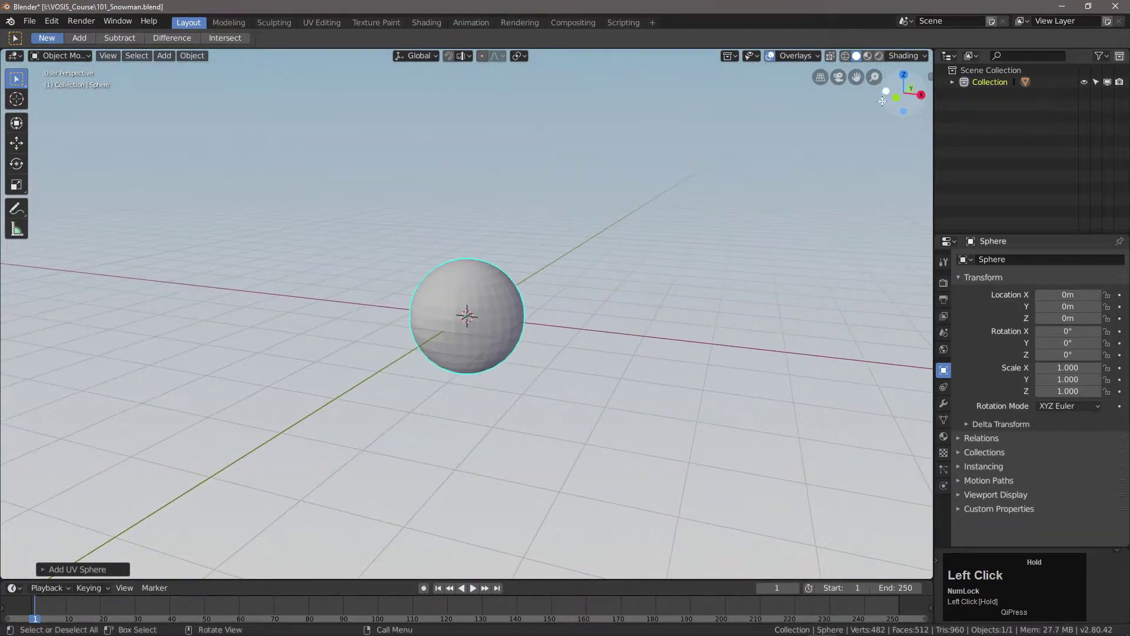
Step: Examine the sphere from different sides, distances and heights using walk navigation
key(shift+grave)
key(w)
key(d)
key(d)
key(d)
key(d)
key(d)
key(d)
key(d)
key(d)
key(d)
key(d)
key(shift)
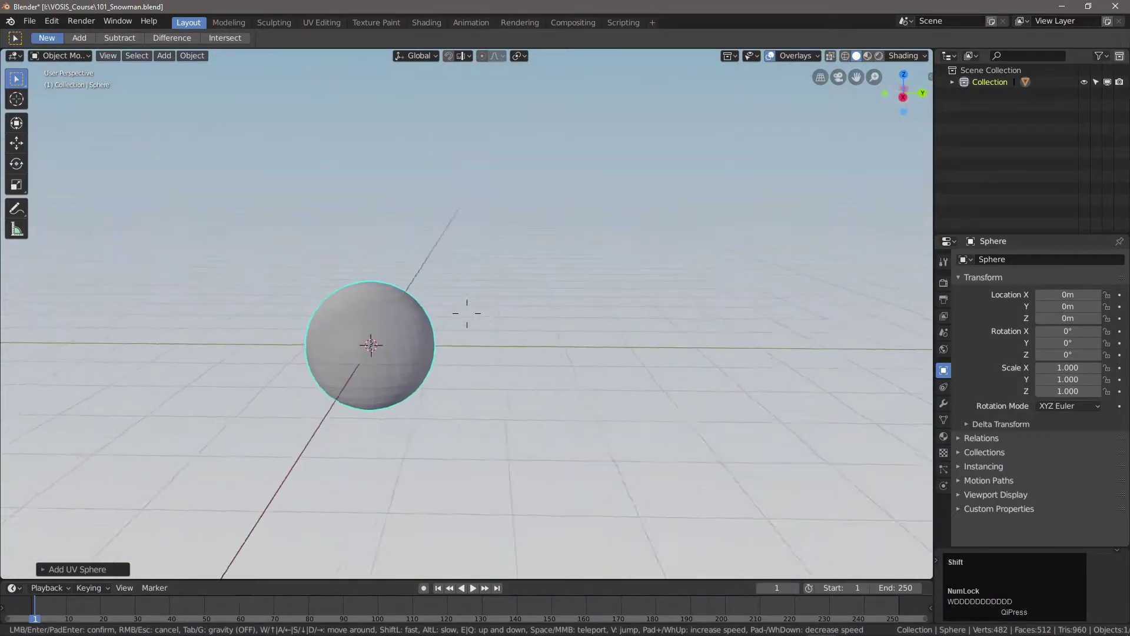
key(shift+a)
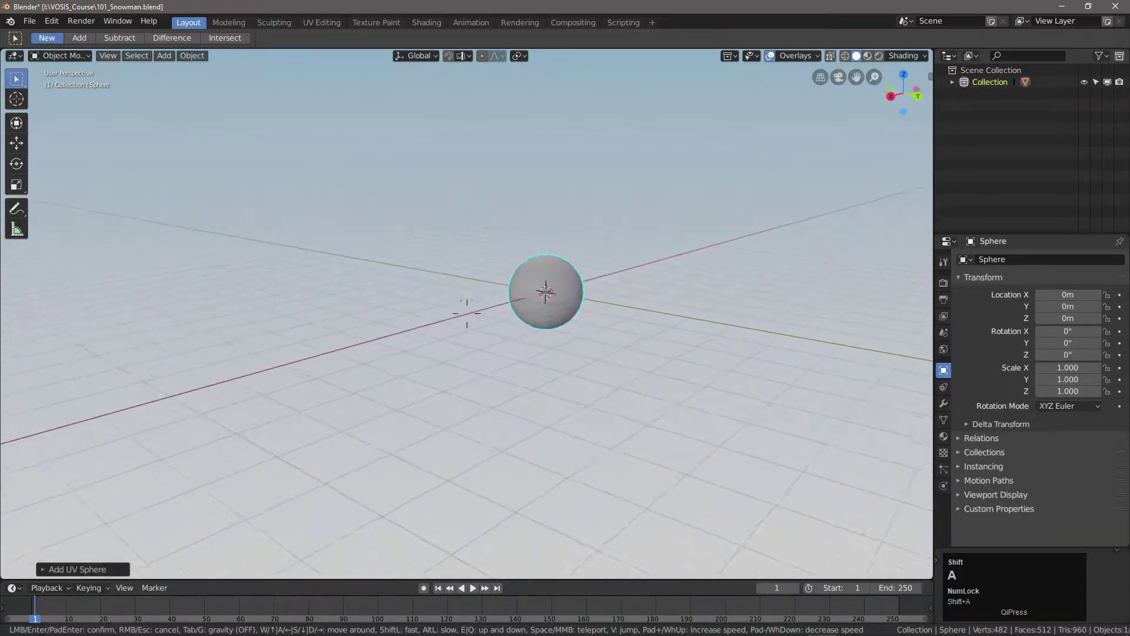
key(w)
key(shift+e)
key(shift+s)
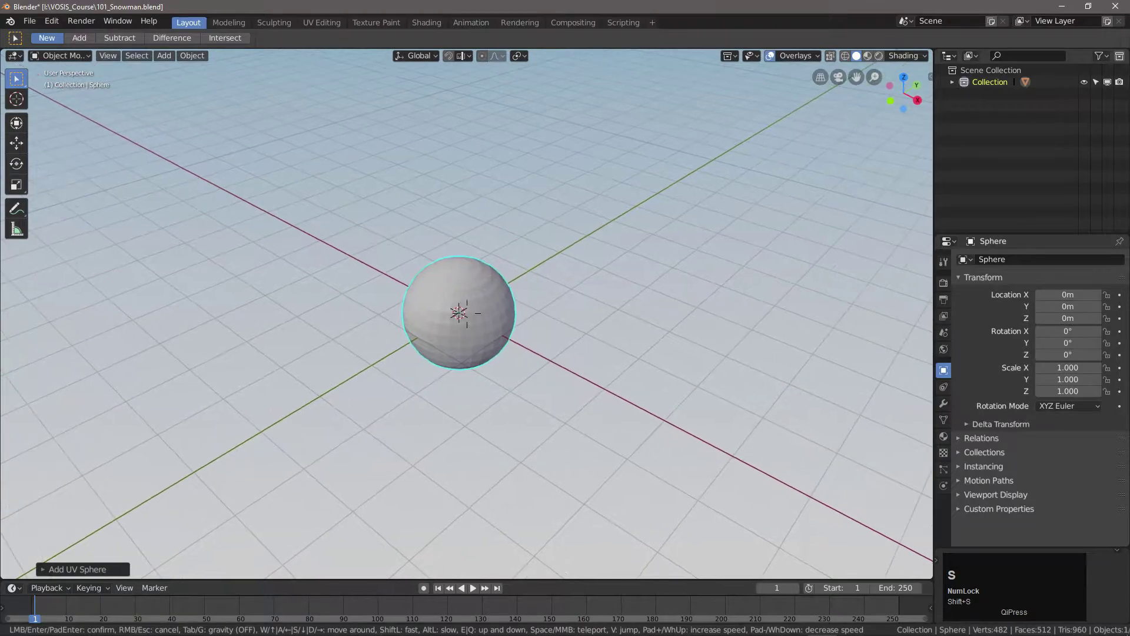
click(339, 181)
Step: Add a cube mesh at the scene origin
key(shift+a)
mouse_move(291, 193)
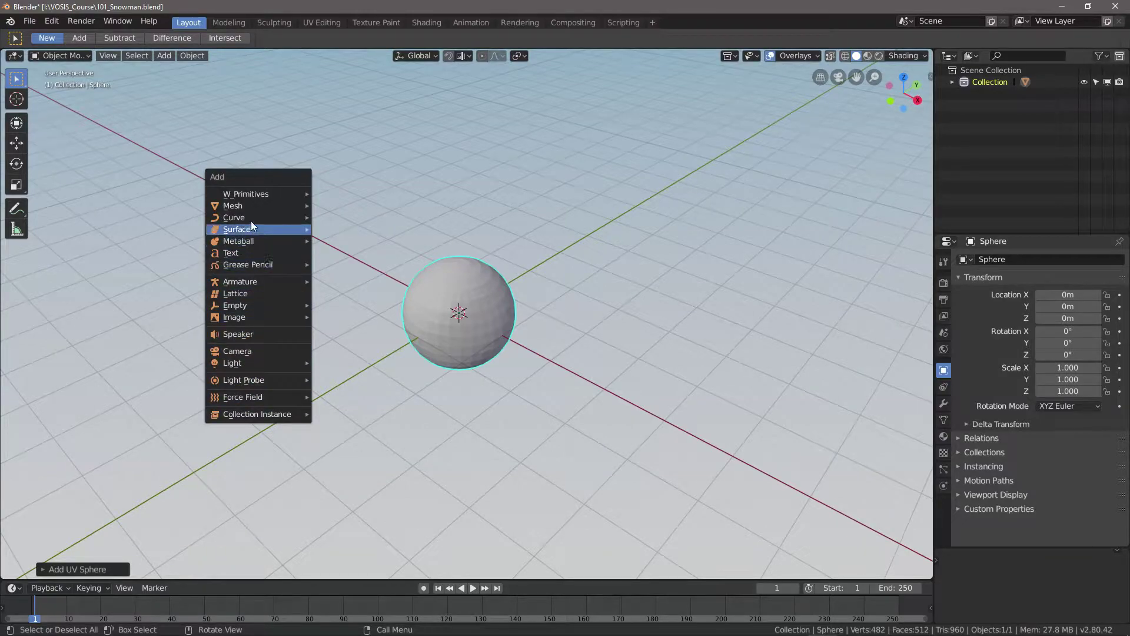
mouse_move(253, 211)
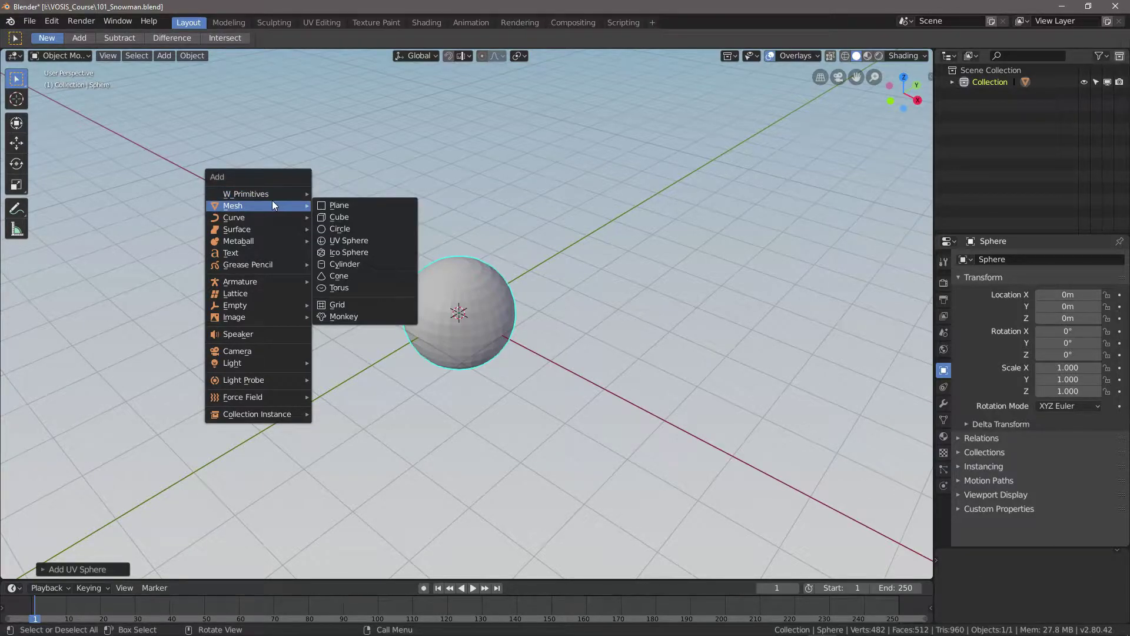
click(328, 219)
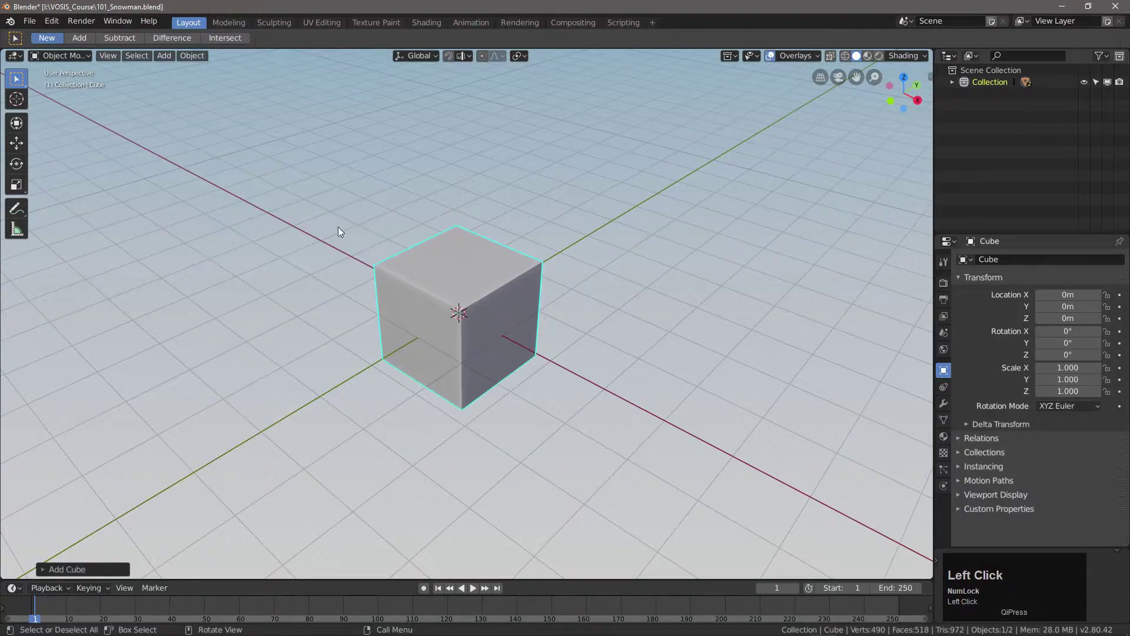
Step: Delete both the cube and the sphere from the scene
mouse_move(548, 324)
middle_down()
mouse_move(546, 302)
mouse_move(634, 303)
mouse_move(557, 306)
middle_up()
drag(623, 426, 341, 210)
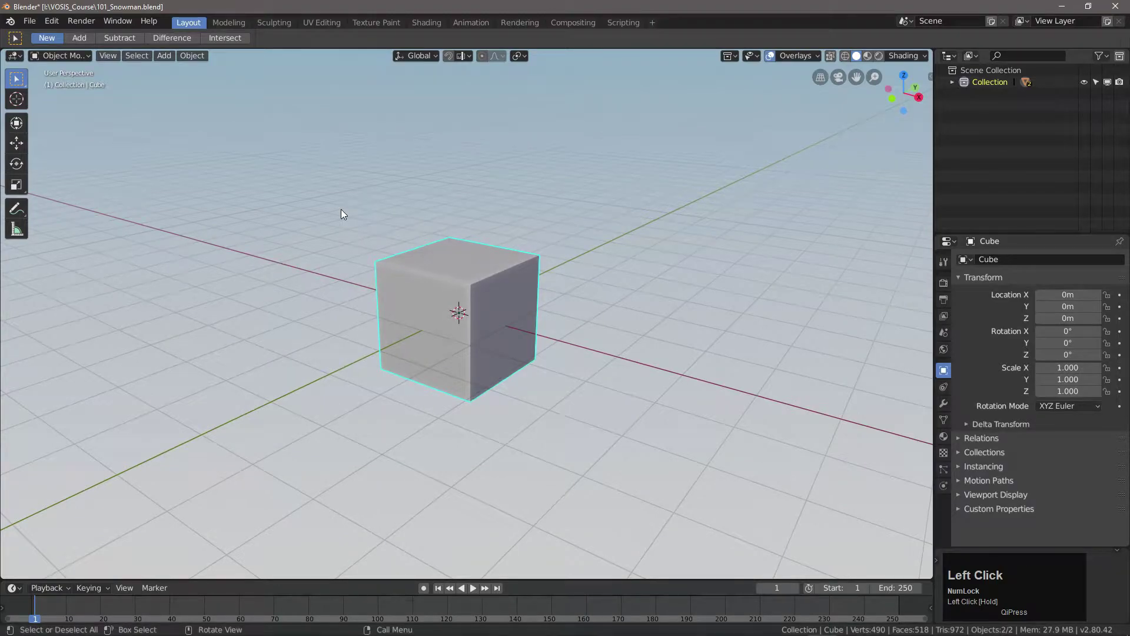
key(Delete)
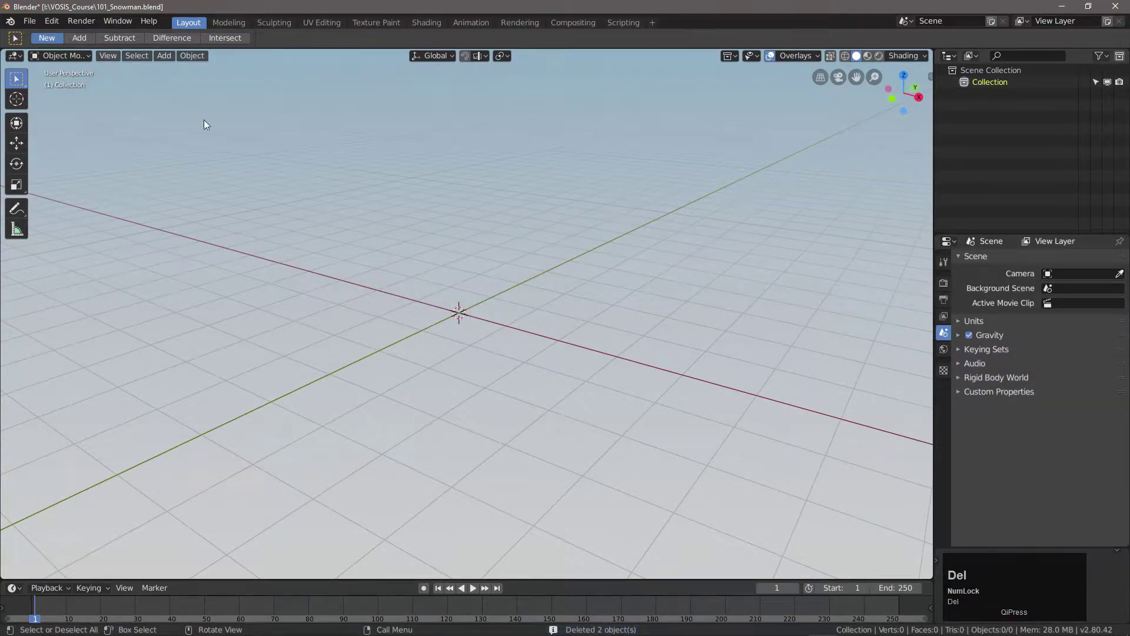
Step: Add a new UV sphere at the origin of the empty scene
key(shift+a)
mouse_move(389, 221)
click(440, 255)
scroll(456, 299, up, 5)
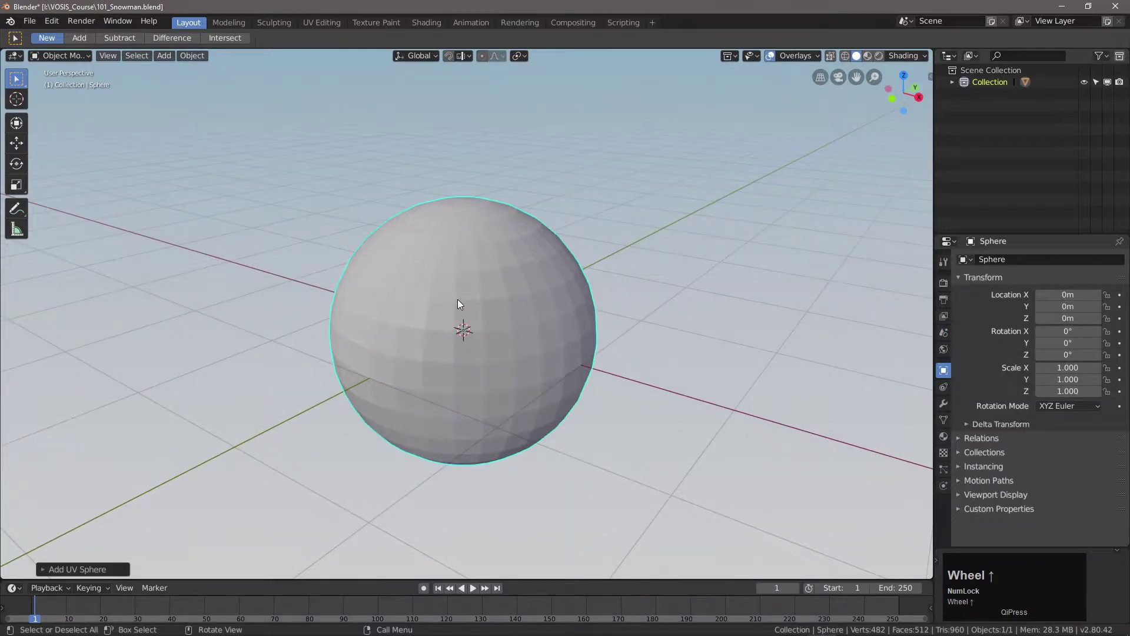
scroll(458, 300, up, 2)
Step: Apply Shade Smooth to the sphere
right_click(505, 299)
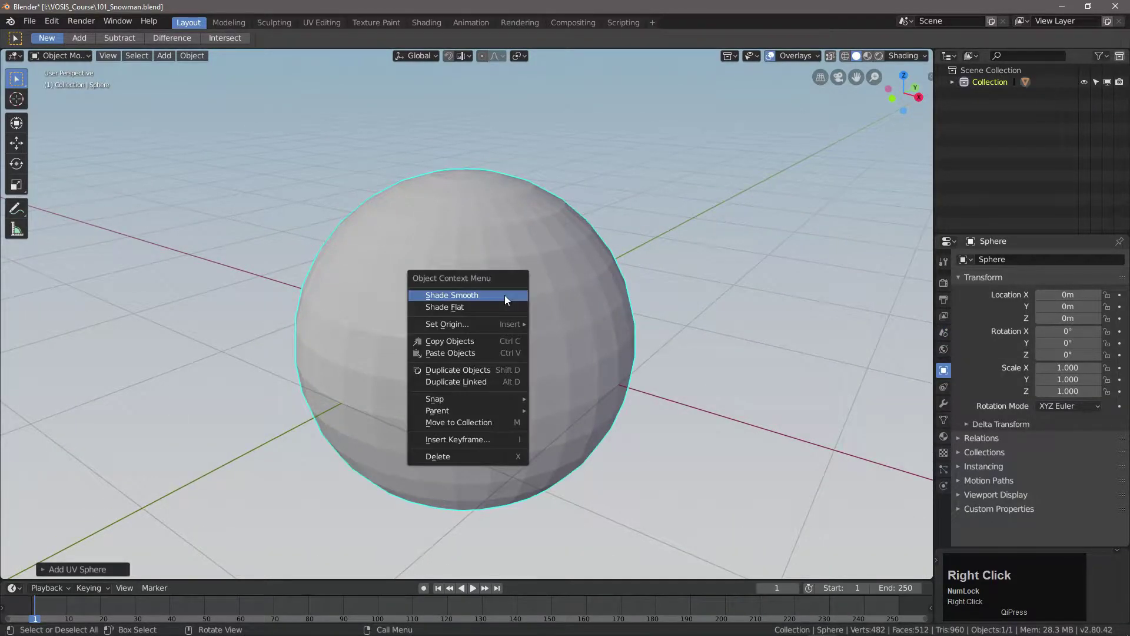
click(454, 295)
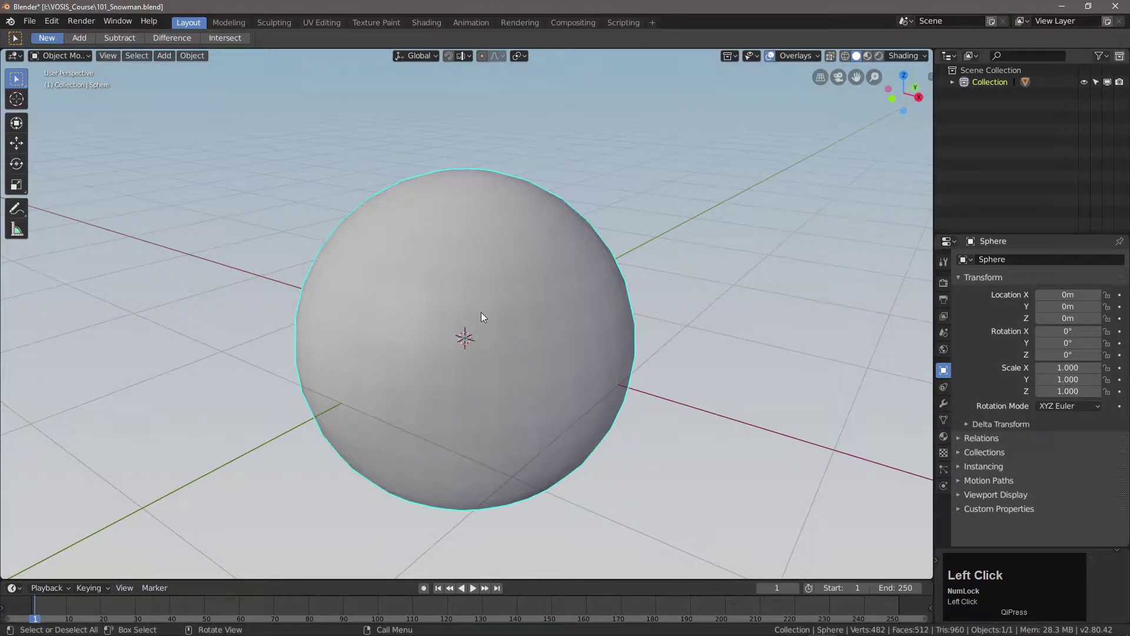
middle_drag(502, 362, 526, 350)
scroll(526, 348, down, 1)
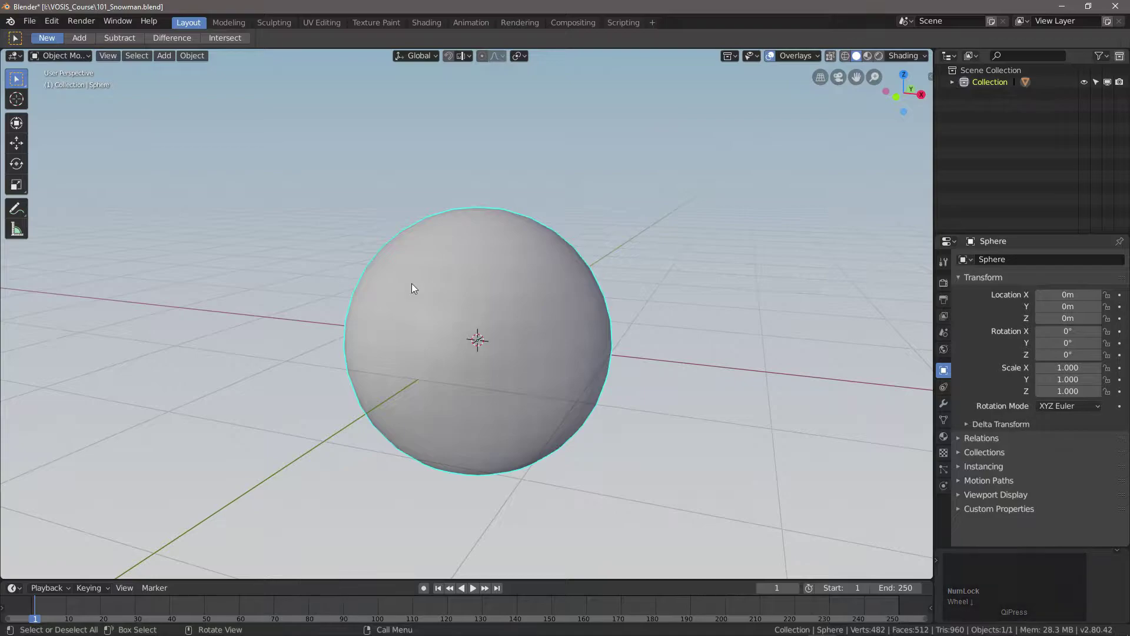
Step: Add a plane at the scene origin and scale it up until it extends well beyond the sphere
click(164, 56)
mouse_move(176, 83)
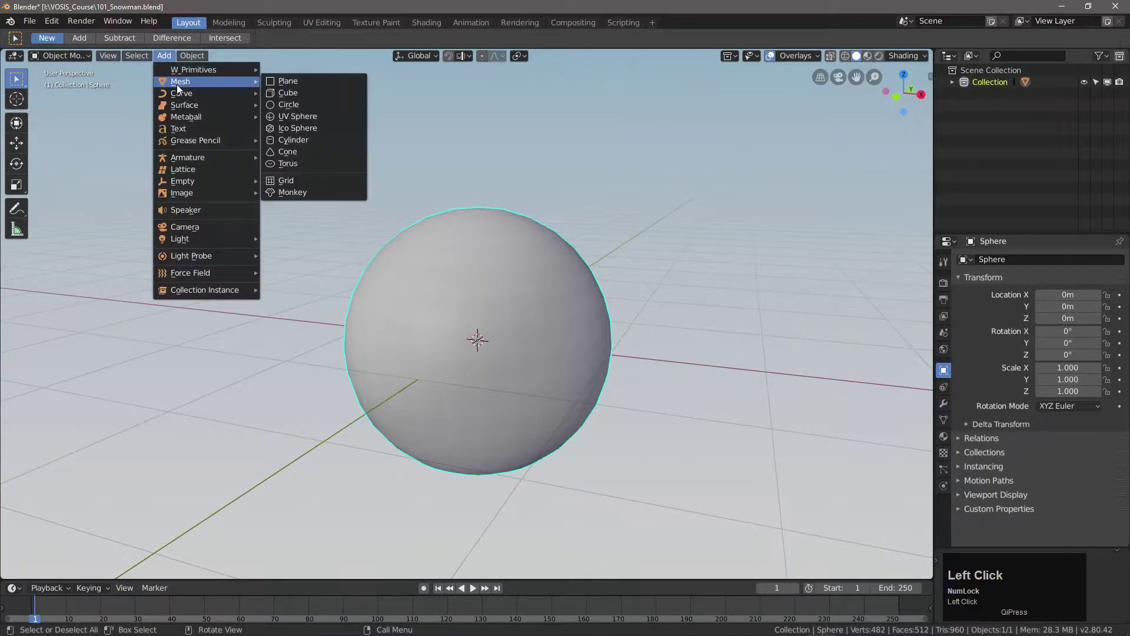
click(289, 81)
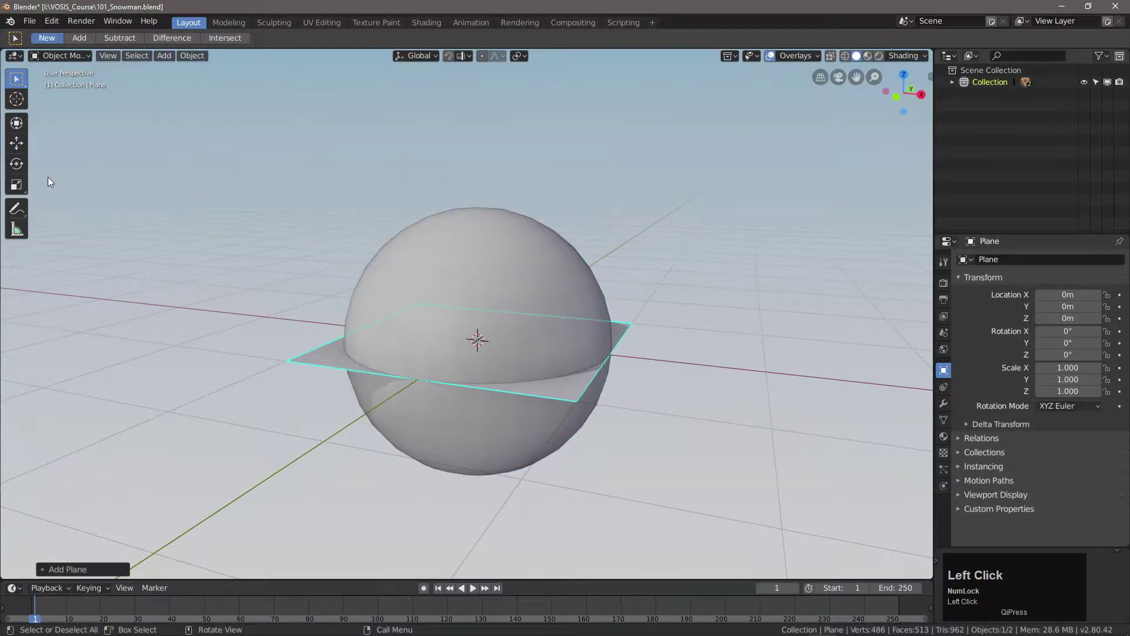
click(16, 185)
drag(525, 333, 564, 337)
Step: Raise the sphere along the Z axis to about 0.7 m so that it sits on the plane
click(526, 254)
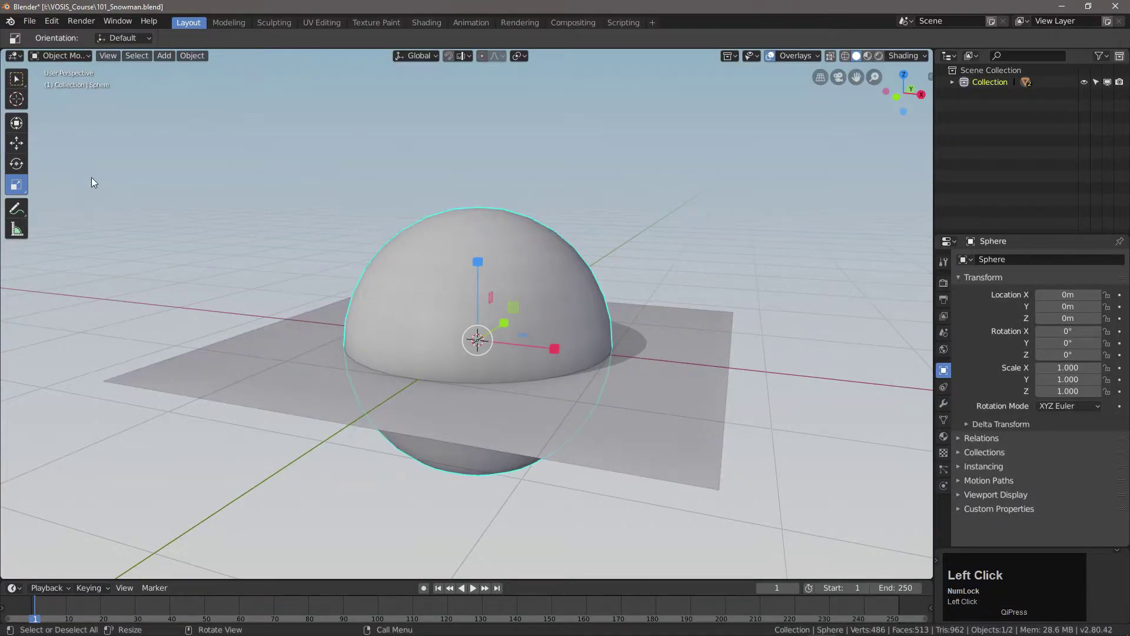
click(16, 143)
drag(474, 258, 480, 168)
middle_drag(521, 285, 547, 355)
scroll(544, 313, down, 3)
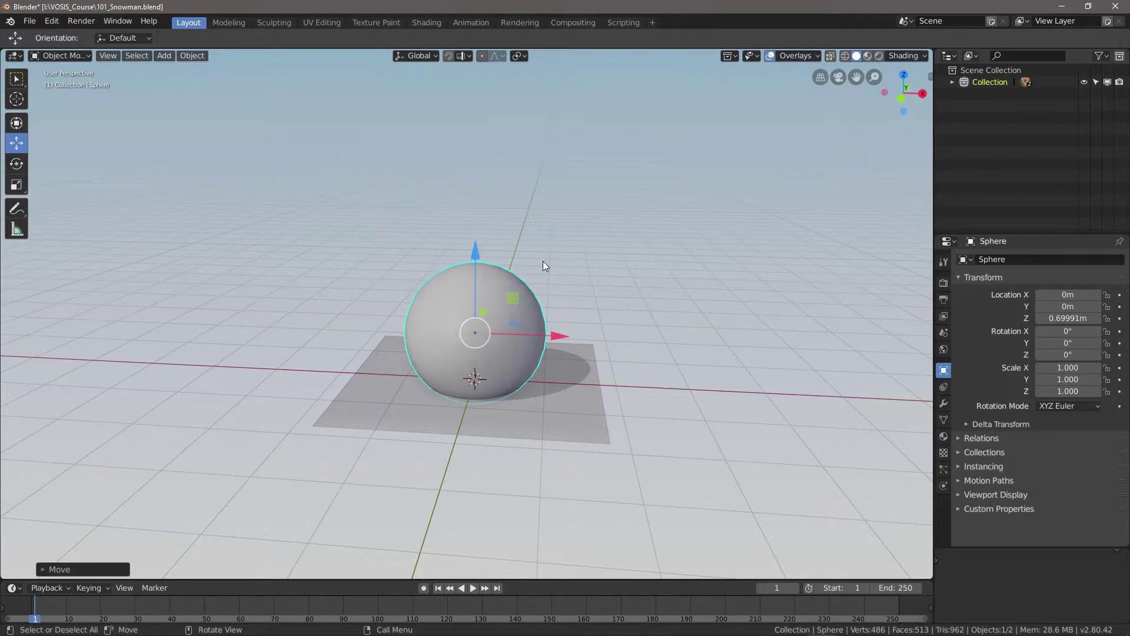
Step: Stack a pasted copy of the sphere on top of the original and scale the copy down slightly
key(ctrl+c)
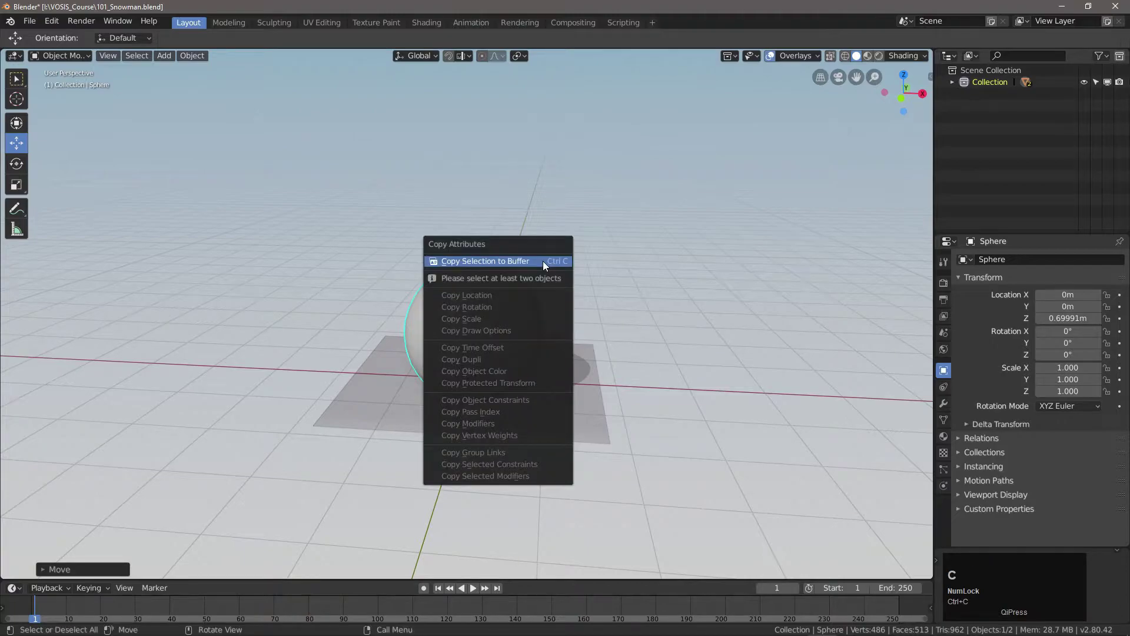
click(543, 260)
key(ctrl+v)
drag(474, 253, 471, 149)
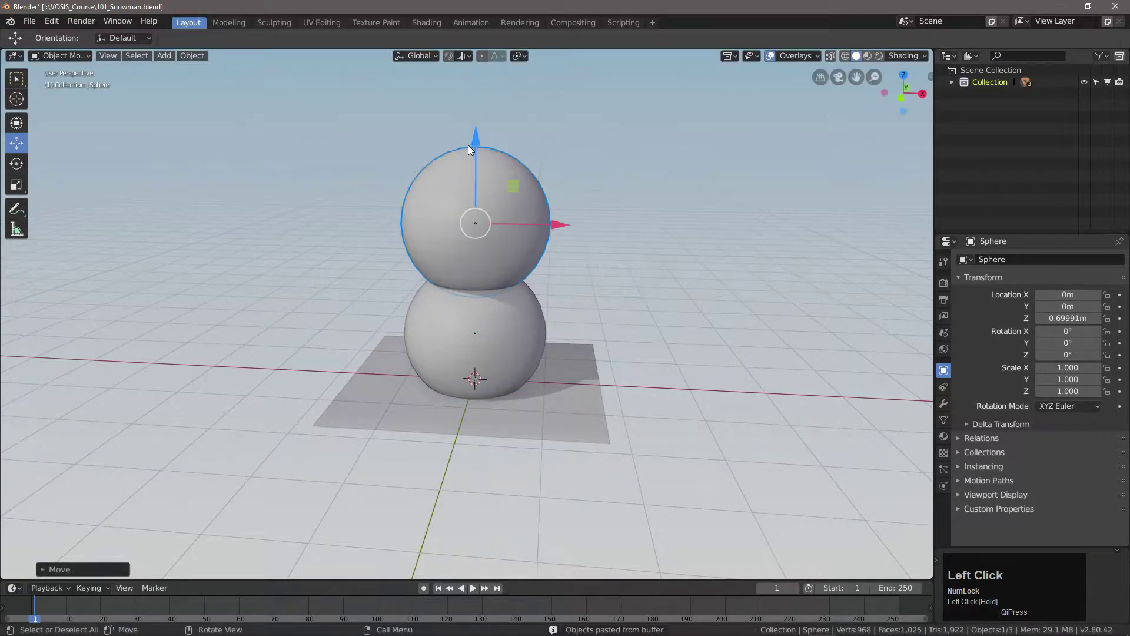
click(16, 185)
drag(579, 176, 562, 199)
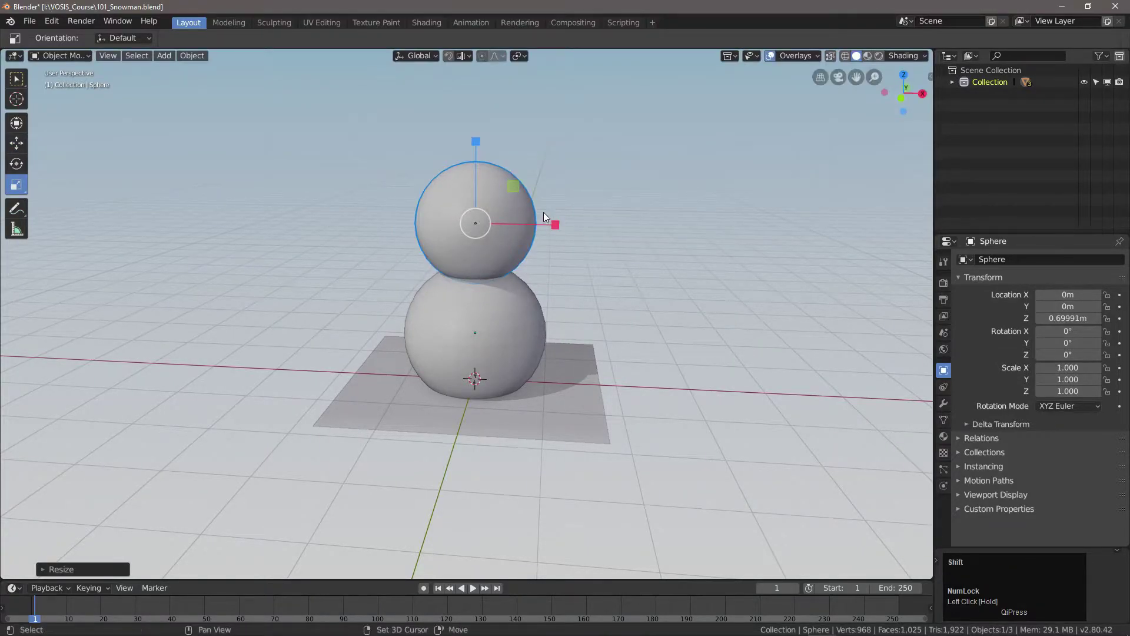
Step: Duplicate the upper sphere to its upper right, and place a linked duplicate of that copy on the opposite side
key(shift+d)
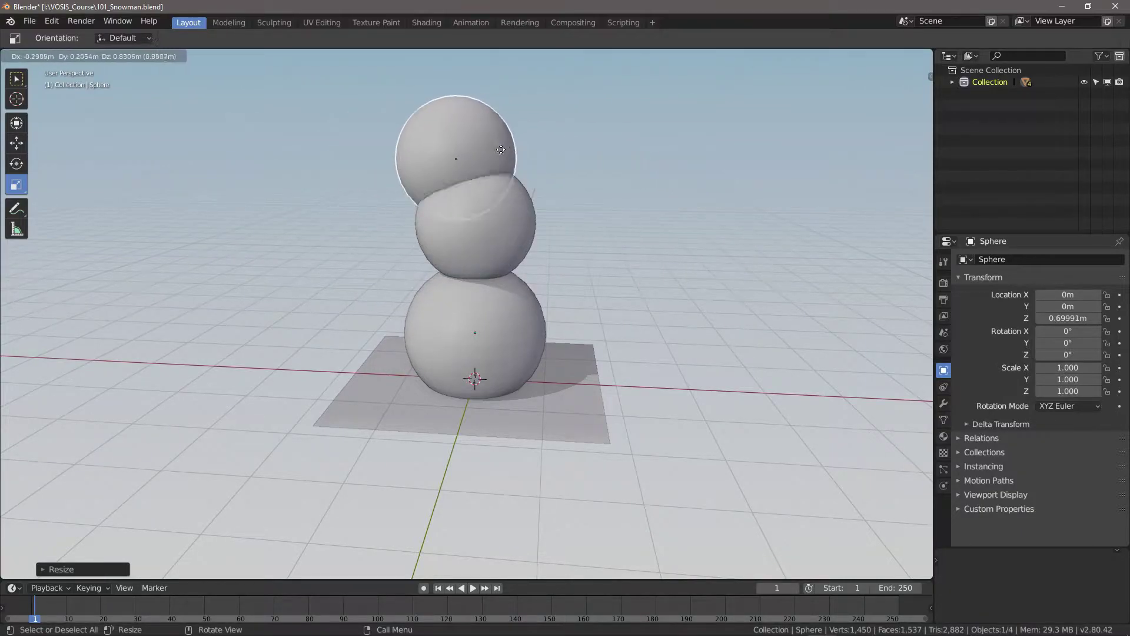
click(626, 151)
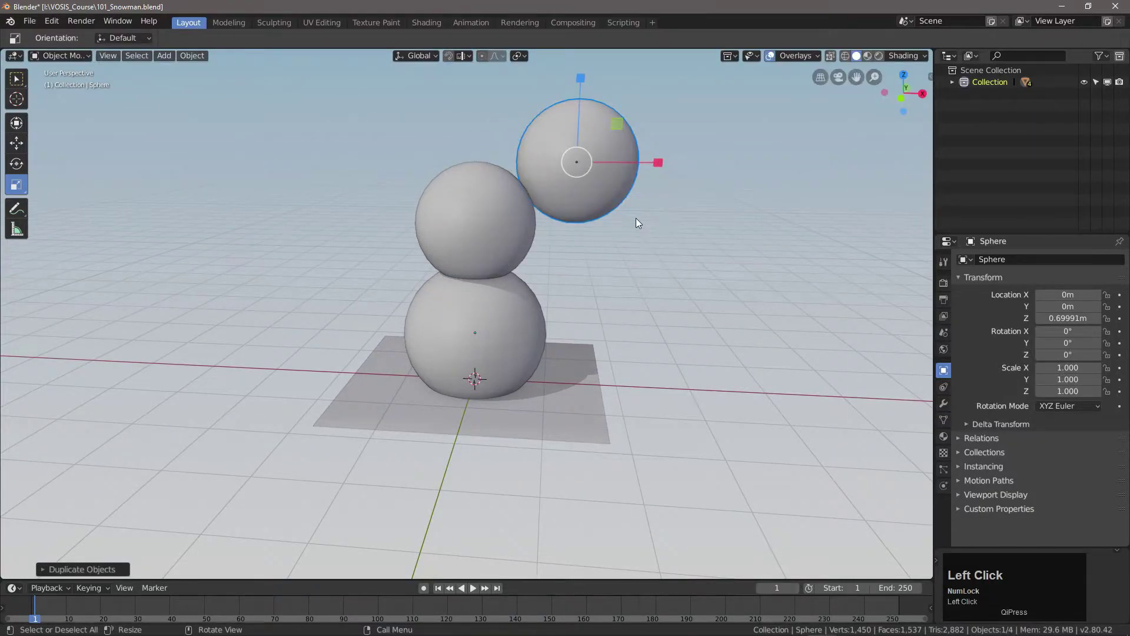
key(alt+d)
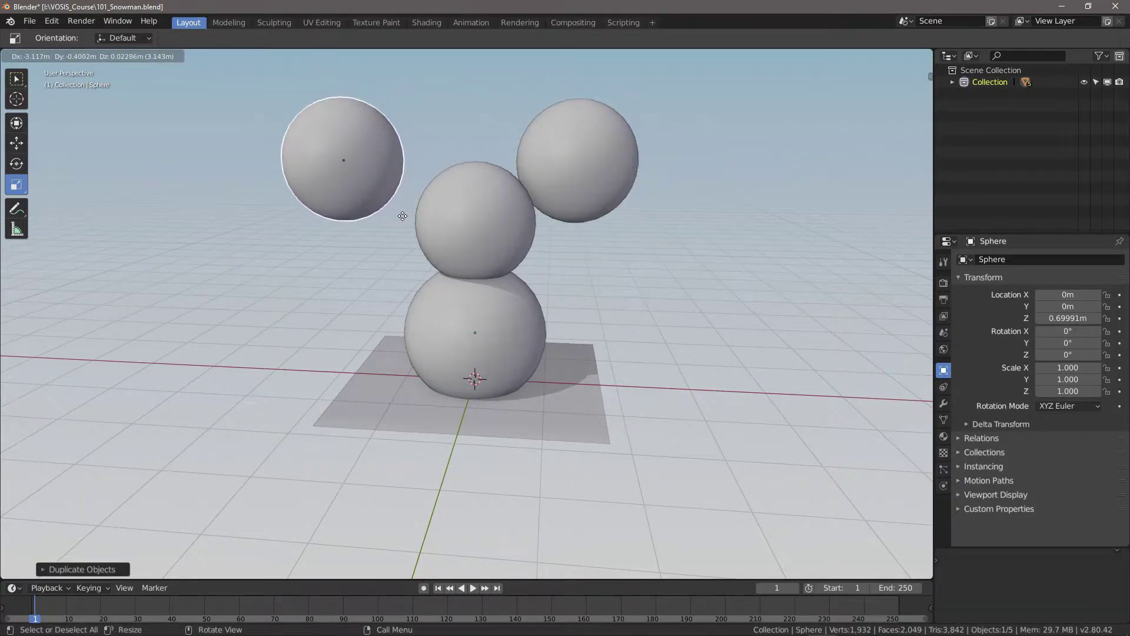
click(403, 217)
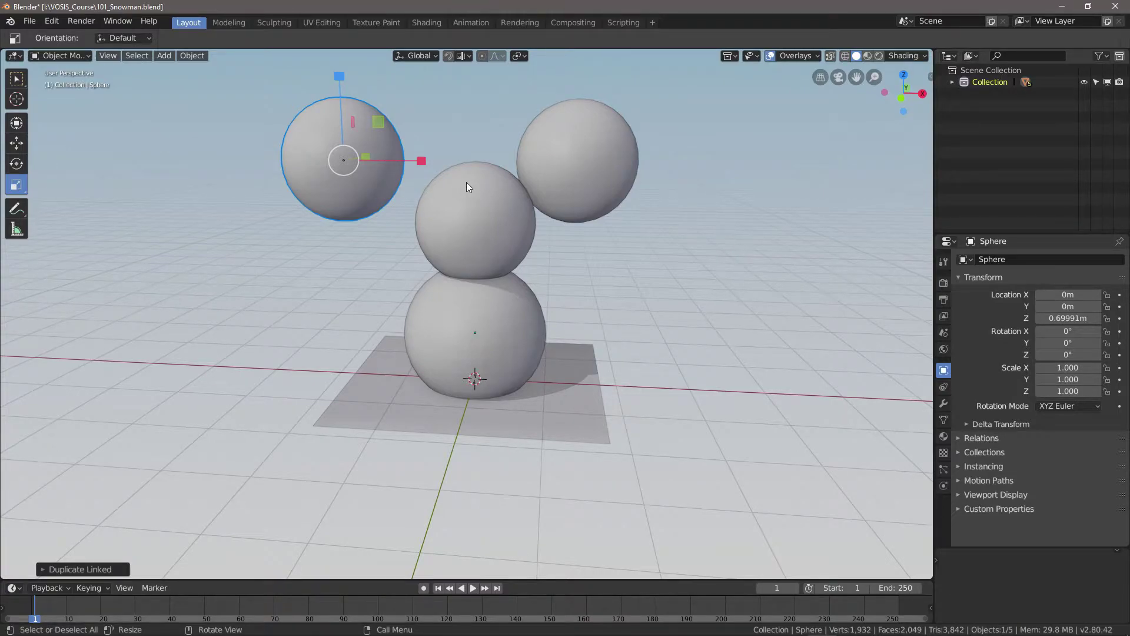
Step: Move the upper-right sphere on top of the two stacked spheres, to about 3.45 m in Z
click(569, 157)
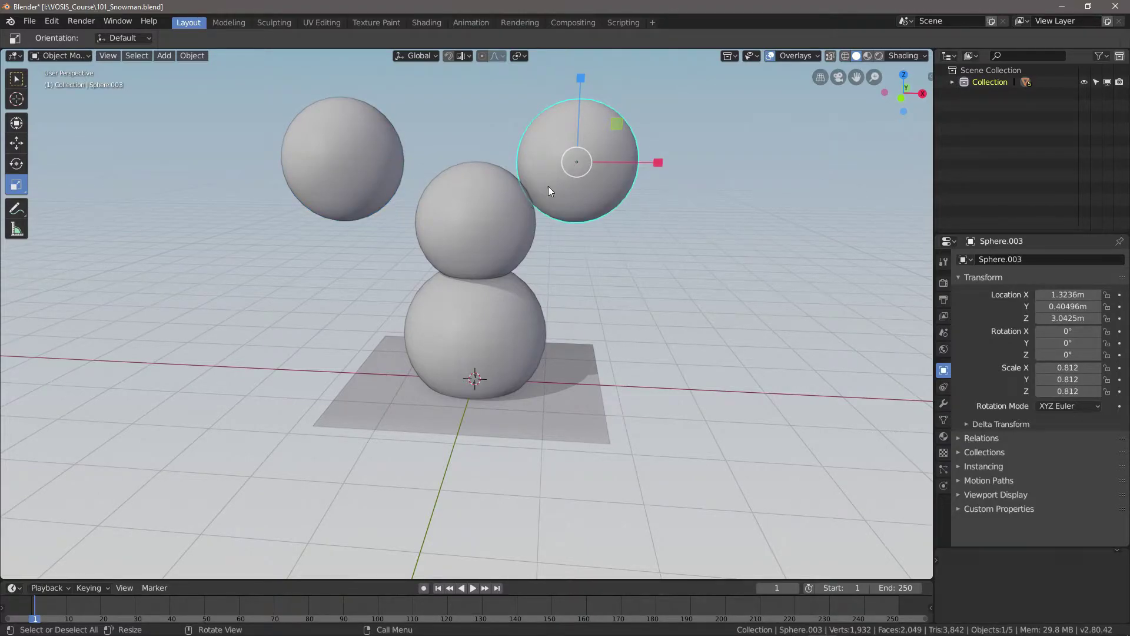
click(16, 144)
drag(606, 194, 506, 170)
middle_drag(616, 225, 511, 232)
mouse_move(499, 173)
mouse_down()
mouse_move(466, 168)
mouse_move(483, 171)
mouse_up()
middle_drag(532, 200, 566, 221)
drag(537, 130, 545, 131)
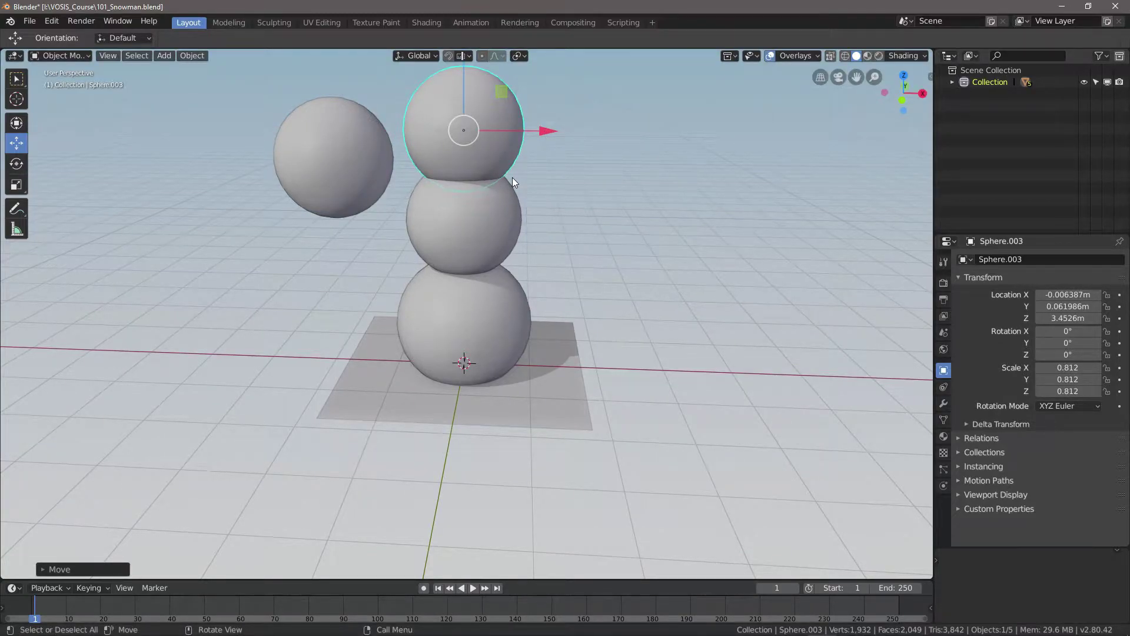
Step: Delete the loose sphere beside the stack and rename the topmost sphere Snowball
click(355, 164)
key(Delete)
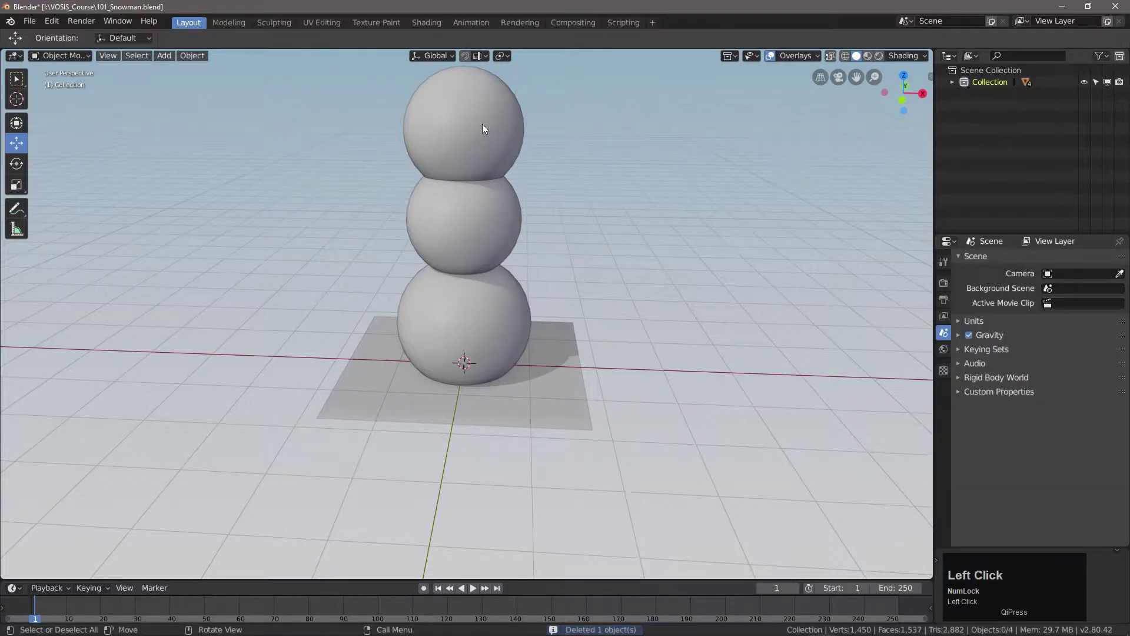
click(482, 124)
click(1027, 258)
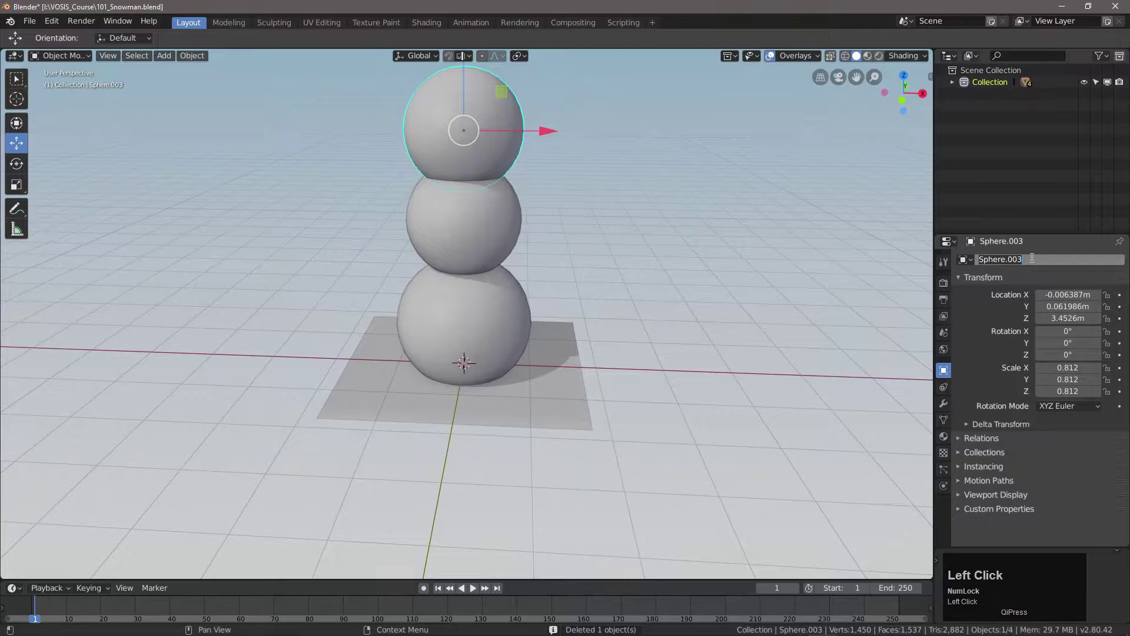
text(Snowball)
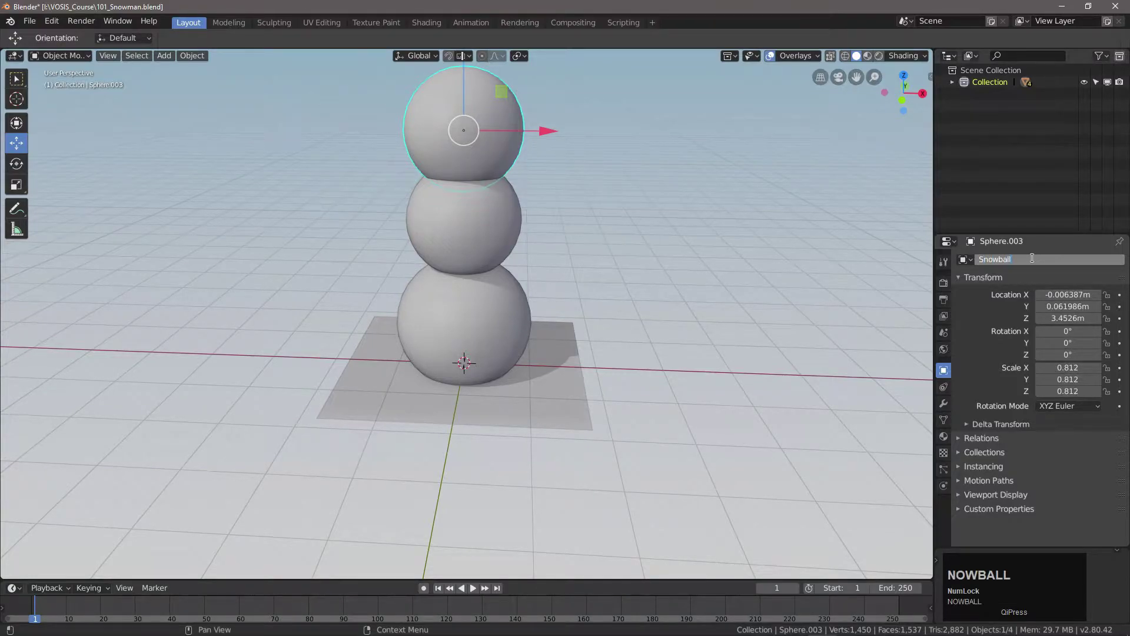
key(Return)
Step: Shift the Snowball's X location to about -0.22 m and set its Y location to 3 m
mouse_move(1067, 294)
mouse_down()
mouse_move(1119, 294)
mouse_move(1037, 294)
mouse_move(1057, 294)
mouse_up()
click(1064, 307)
text(3)
key(Return)
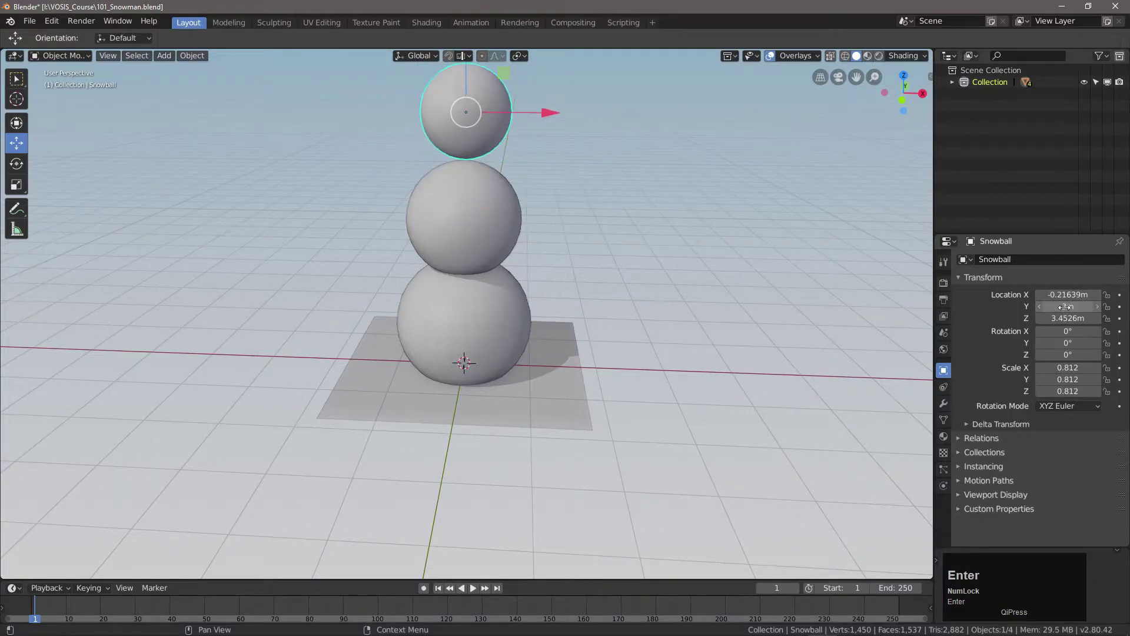
Step: Enter the Snowball's Z location as the math expressions 3*3, 1+2 and finally 3/6
click(1060, 318)
text(3*3)
key(Return)
click(1061, 319)
text(1+)
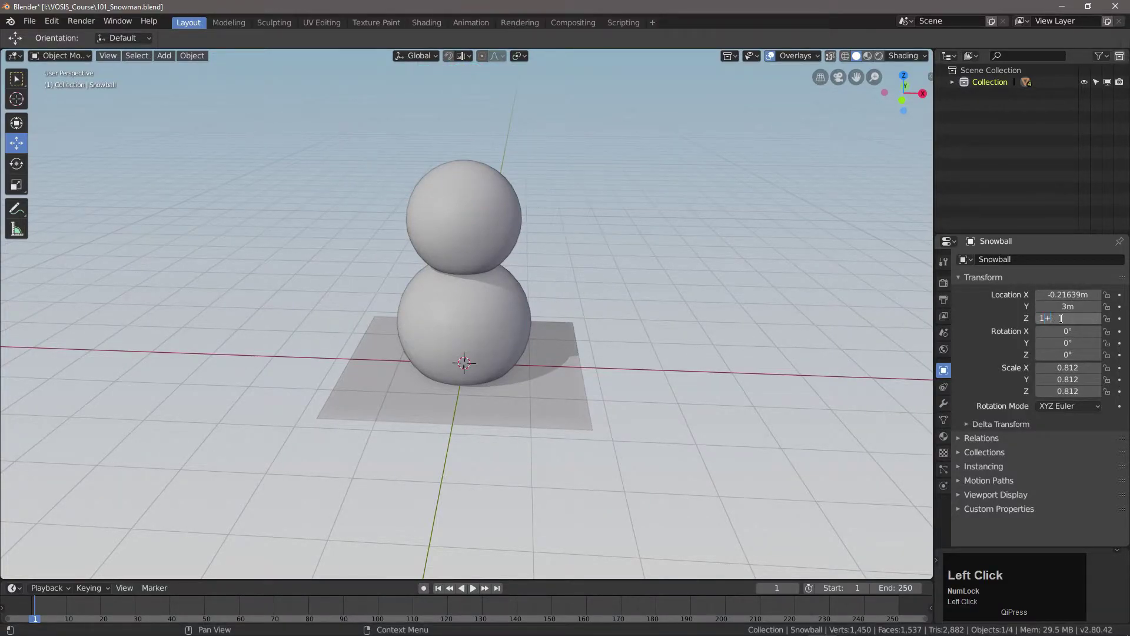
text(2)
key(Return)
click(1061, 318)
text(3/6)
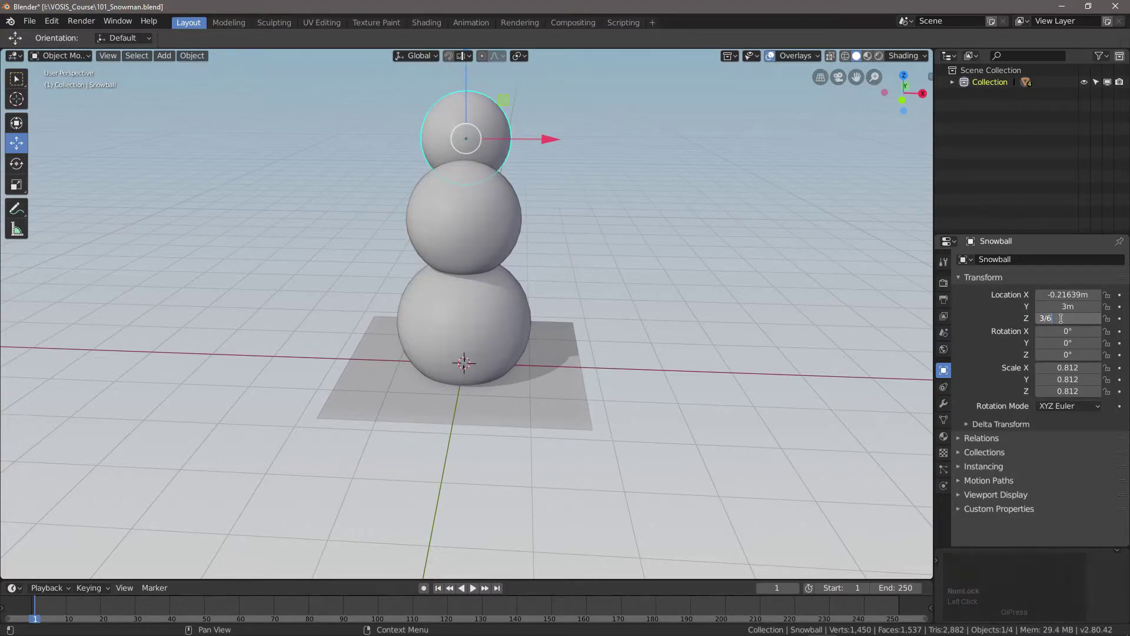
key(Return)
Step: Drive the Snowball's Z location with the expression sin(self.location.x) and slide its X location to about 2.49 m
right_click(1067, 318)
click(1030, 330)
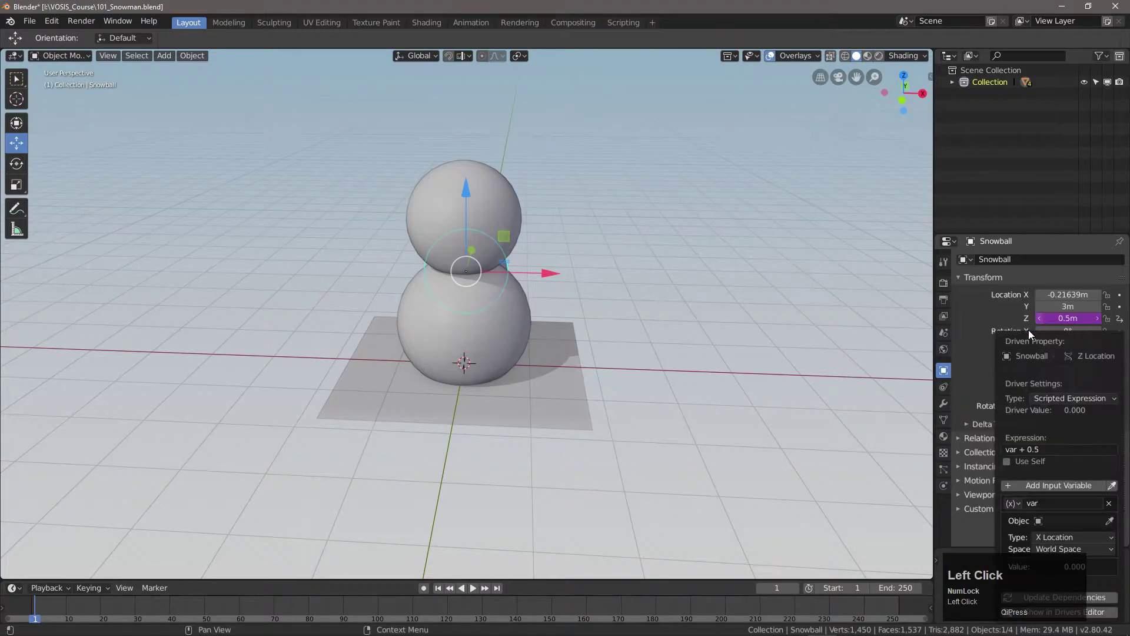
text(sin()
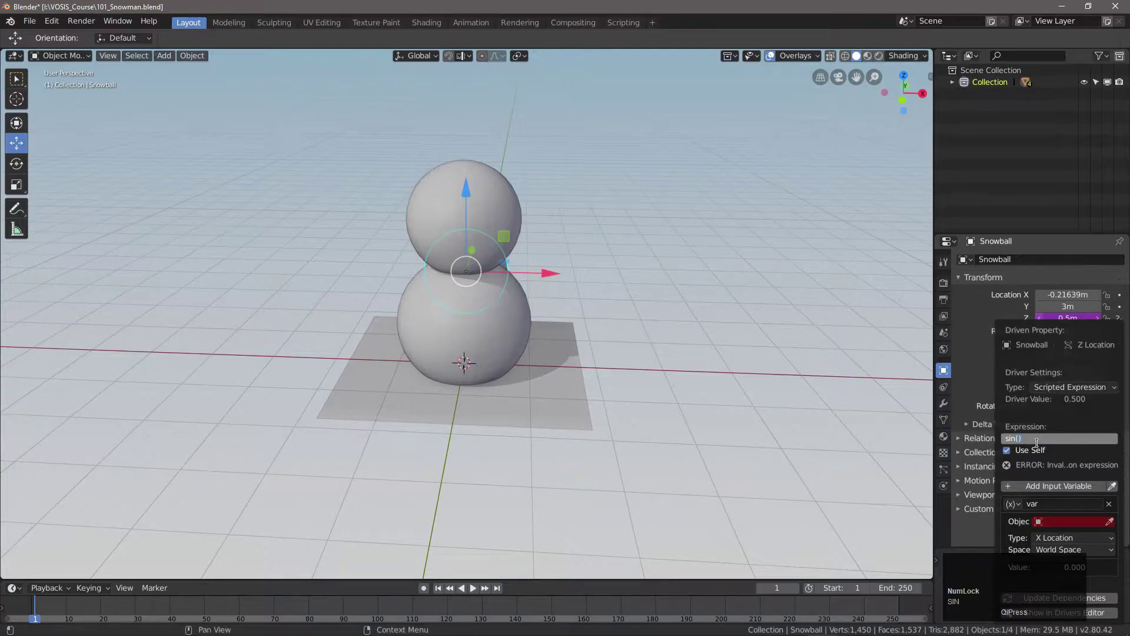
text(n)
key(Return)
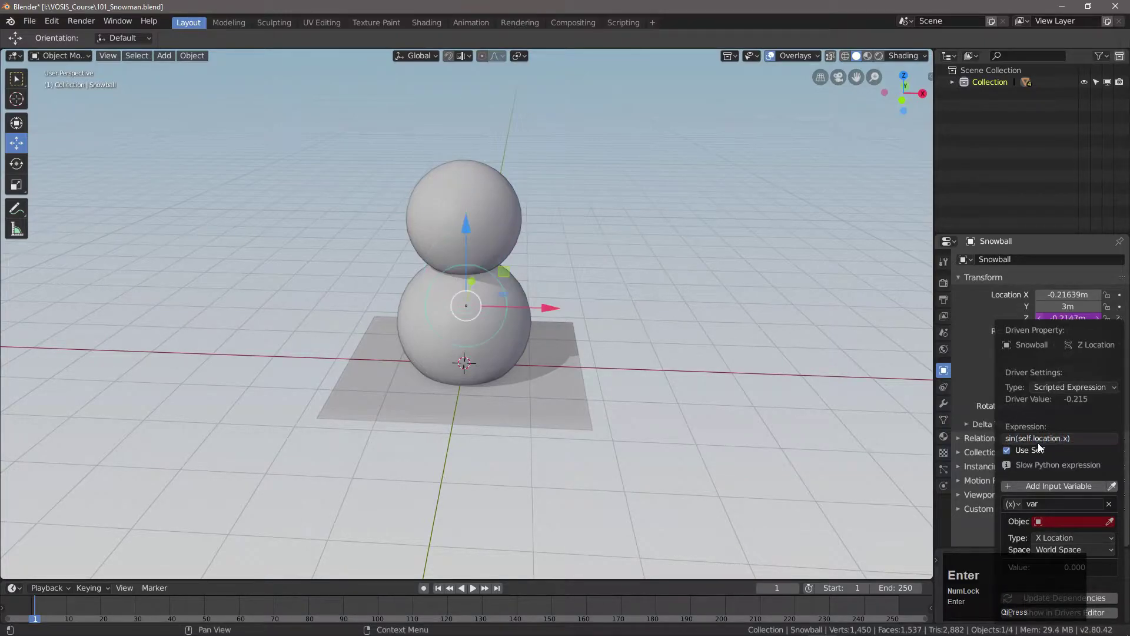
mouse_move(1068, 294)
mouse_down()
mouse_move(1101, 294)
mouse_move(1053, 295)
mouse_move(1078, 294)
mouse_up()
Step: Delete the driver from the Snowball's Z location and reset its location to 0 on all axes
right_click(1054, 318)
click(1000, 321)
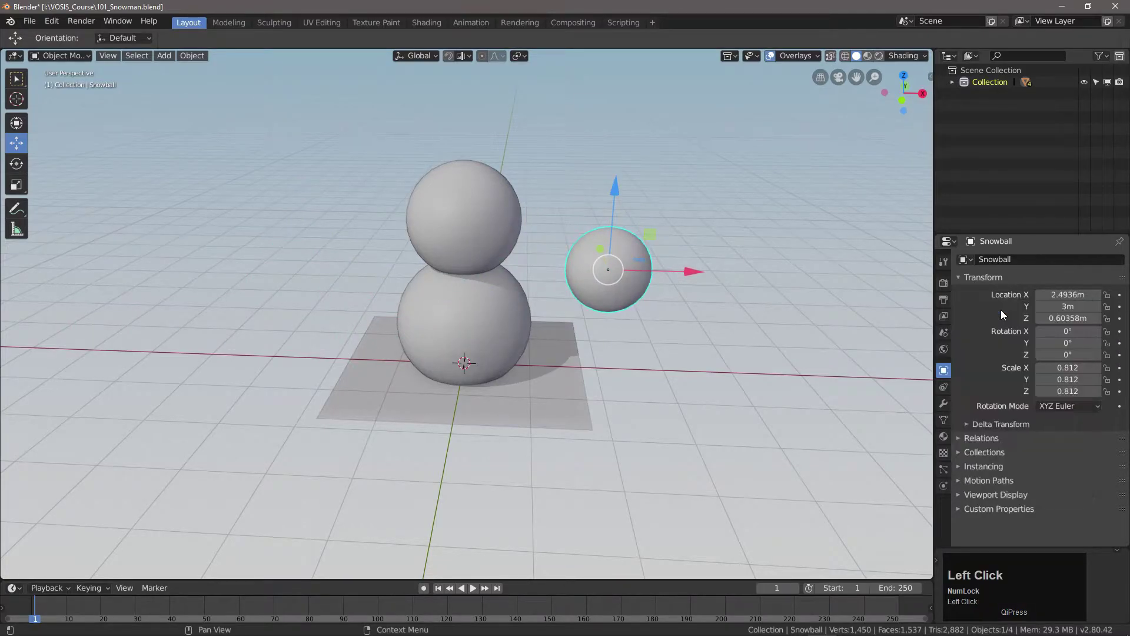
middle_drag(765, 353, 704, 363)
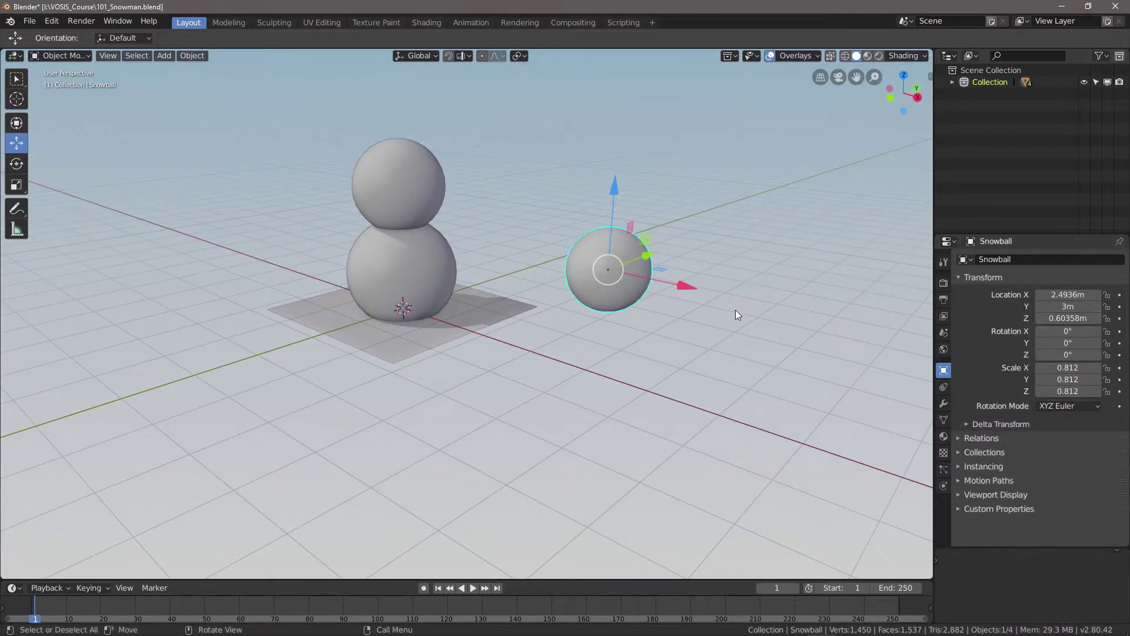
key(BackSpace)
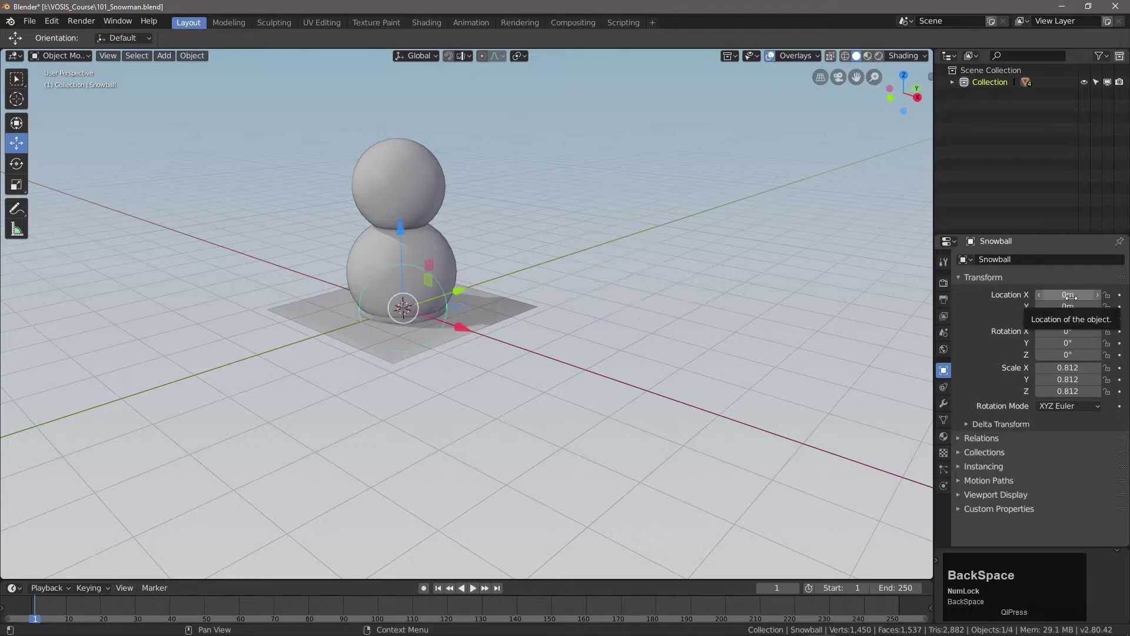
key(BackSpace)
Step: Raise the Snowball along Z to about 3.36 m and scale it uniformly to about 0.56 as the head
drag(402, 228, 410, 39)
click(16, 185)
drag(539, 93, 503, 115)
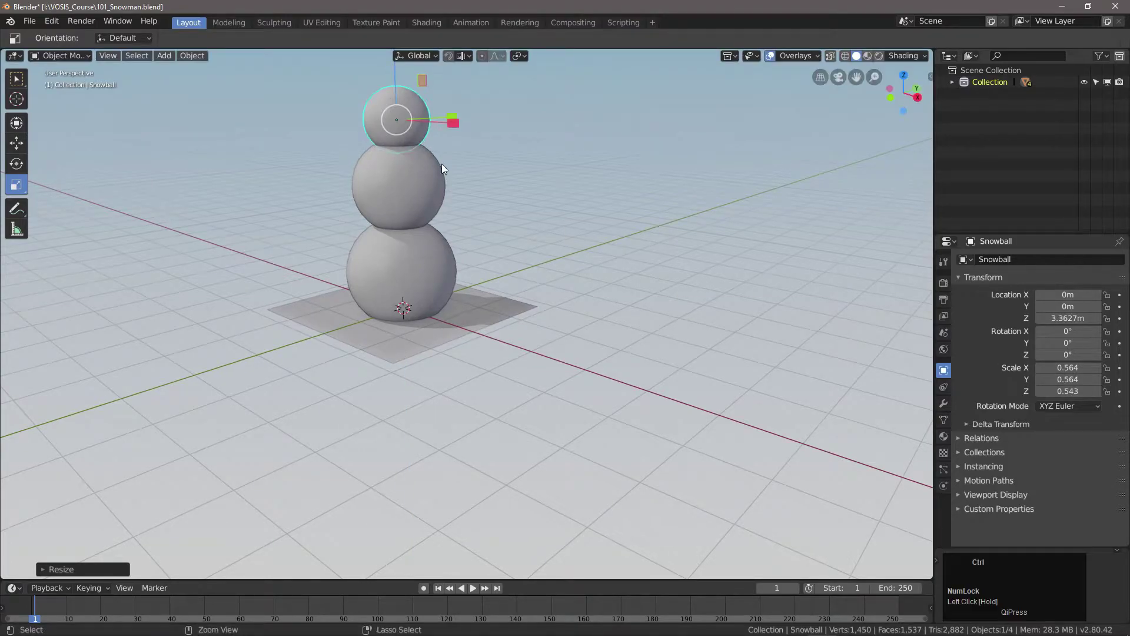
key(ctrl+z)
key(ctrl+z)
drag(589, 189, 500, 164)
Step: Add a cylinder, raise it along Z to about 3.99 m above the head, and scale it uniformly to about 0.357
shift+middle_drag(445, 225, 486, 358)
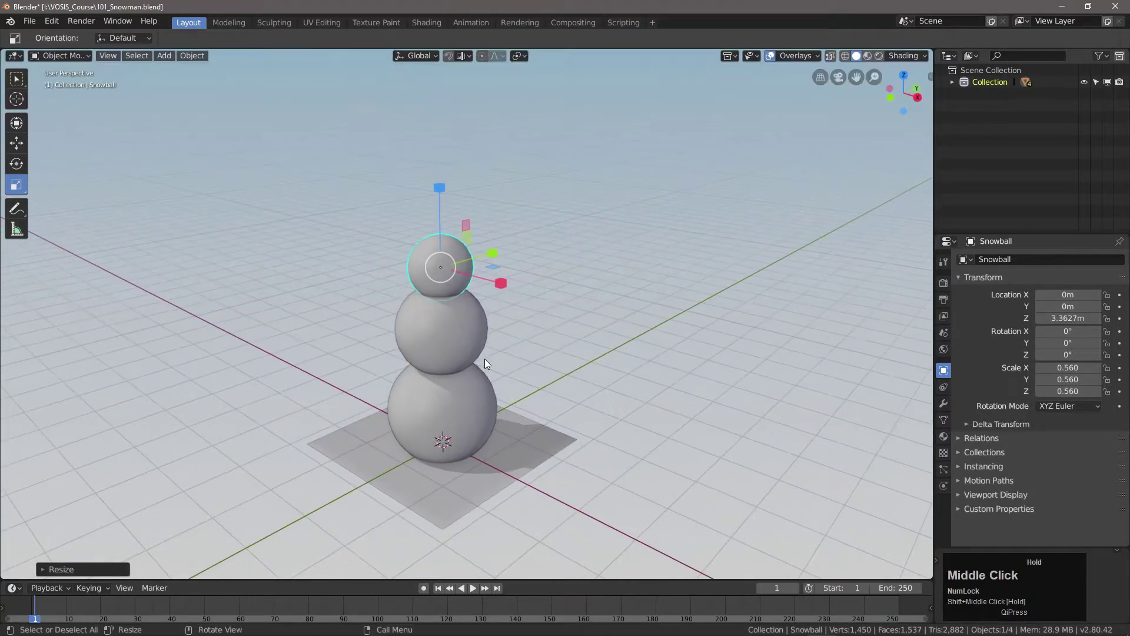
scroll(485, 359, up, 1)
click(163, 57)
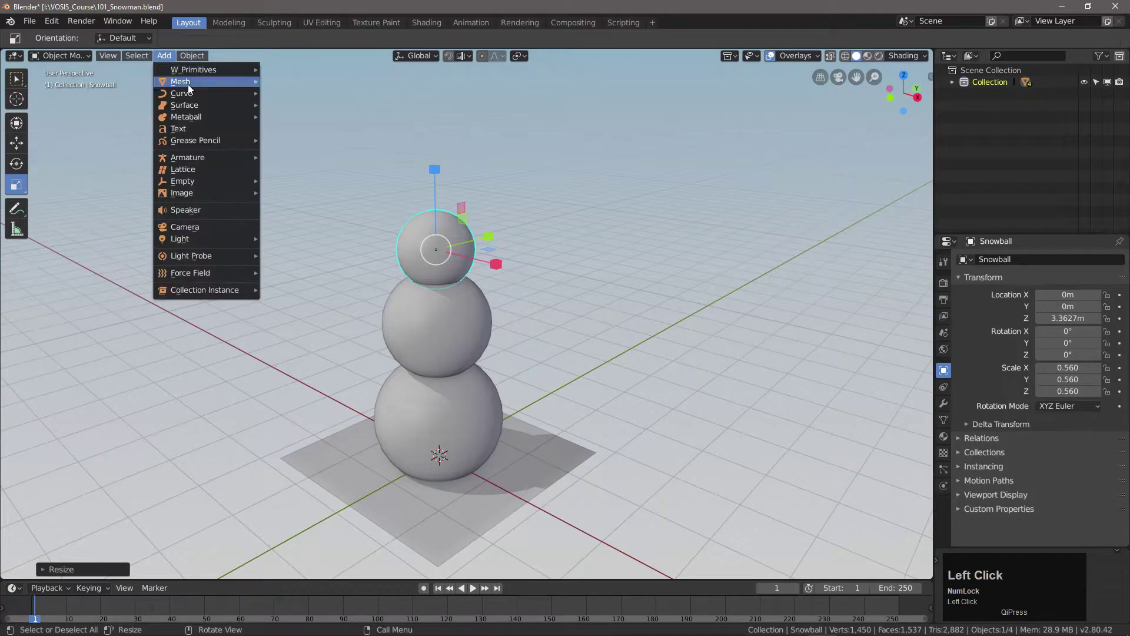
mouse_move(197, 77)
click(302, 136)
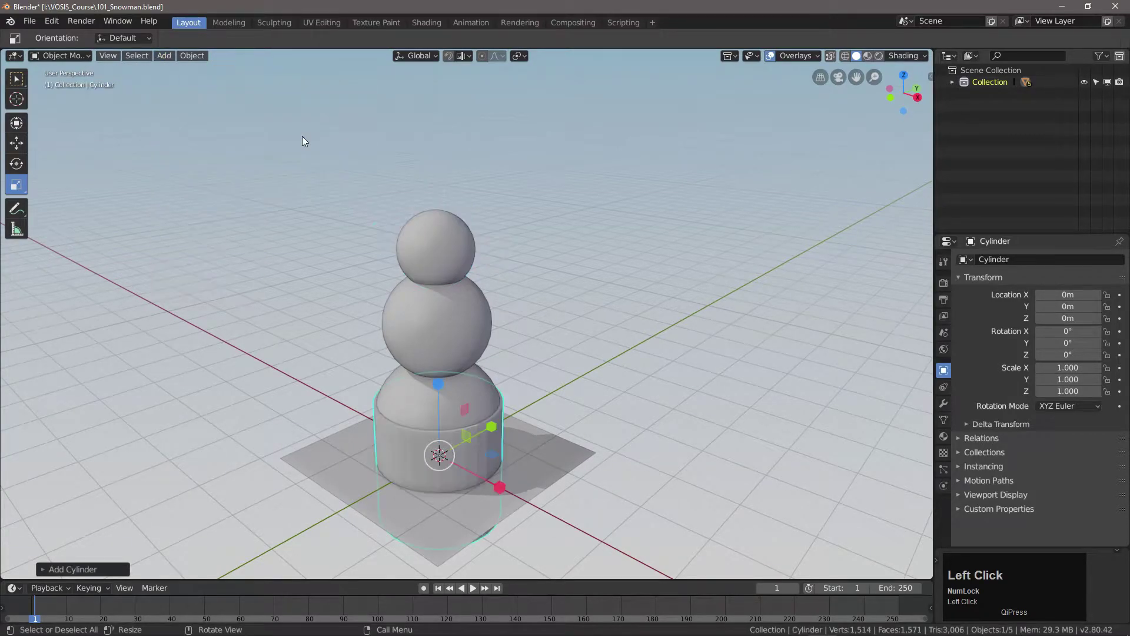
drag(436, 389, 435, 139)
click(17, 185)
drag(709, 413, 496, 313)
Step: Shade the hat cylinder smooth and enable Auto Smooth for its normals
scroll(436, 185, up, 5)
middle_drag(505, 309, 523, 306)
right_click(438, 264)
click(444, 270)
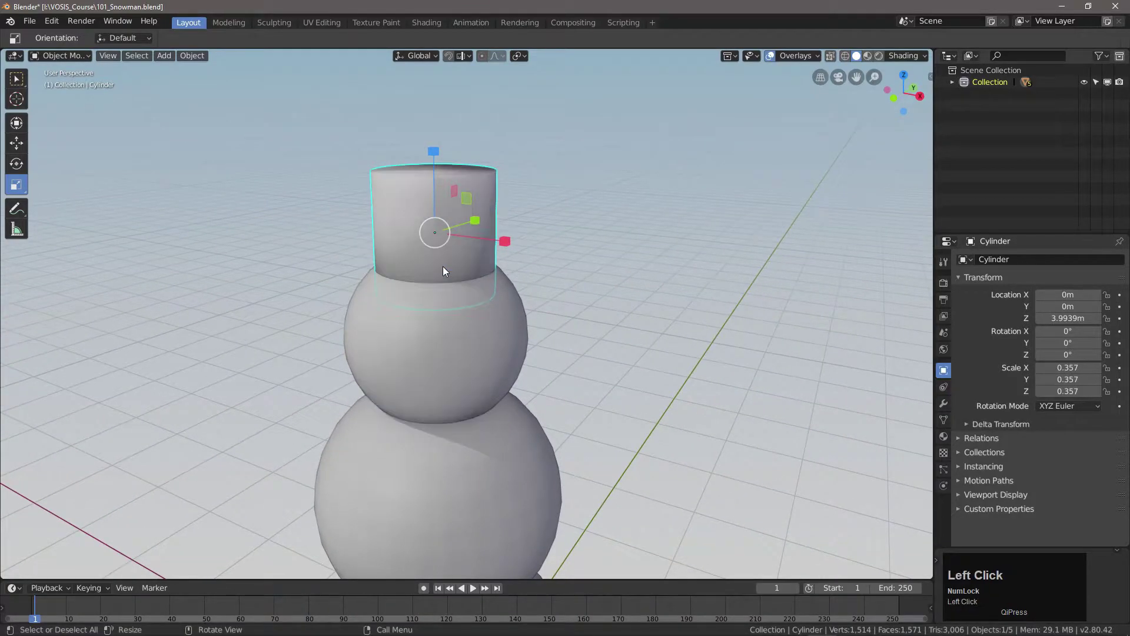
key(w)
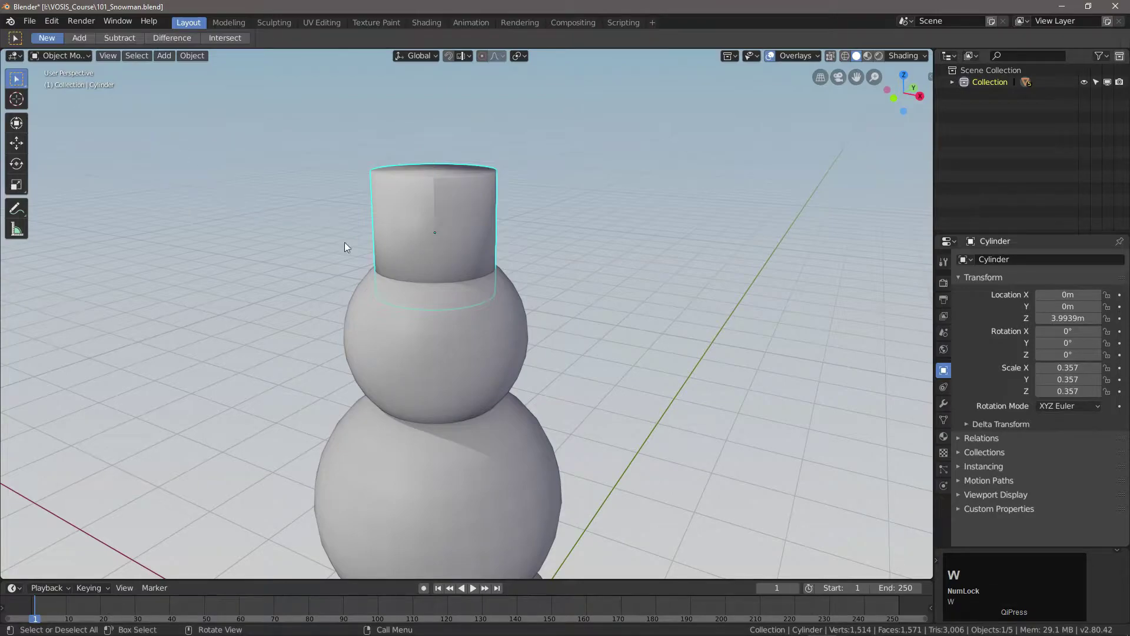
middle_drag(463, 185, 500, 204)
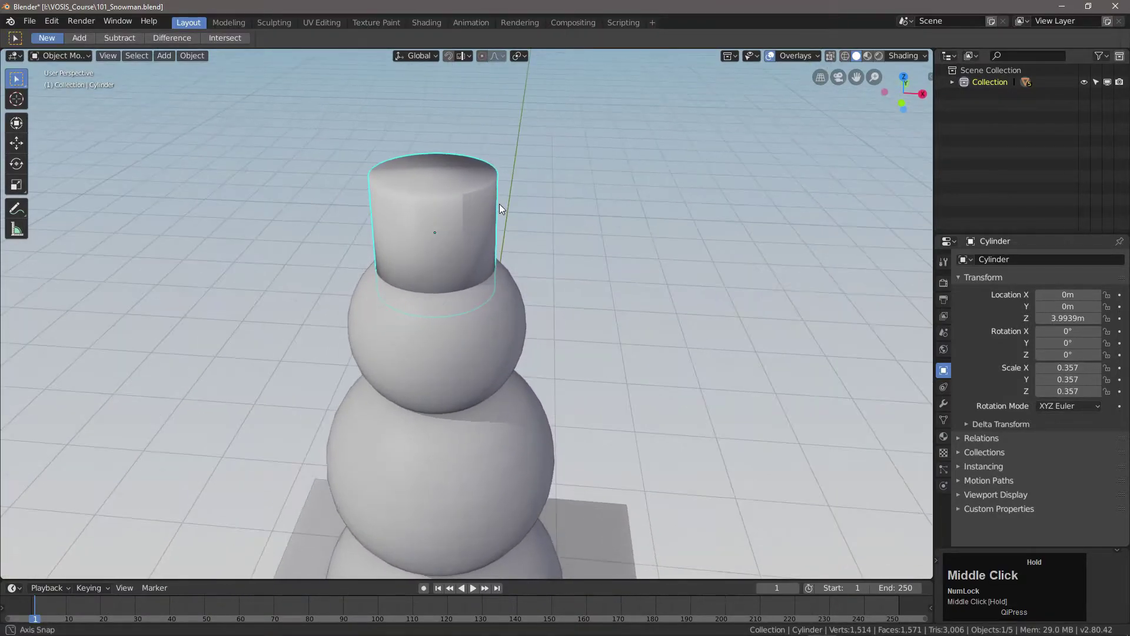
click(944, 420)
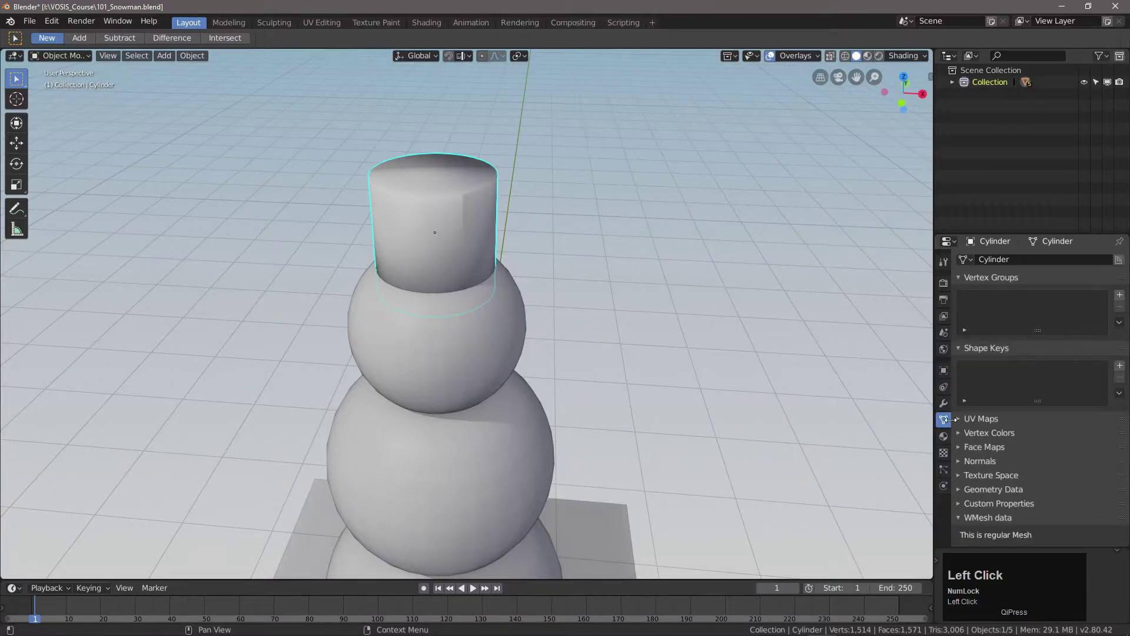
click(961, 461)
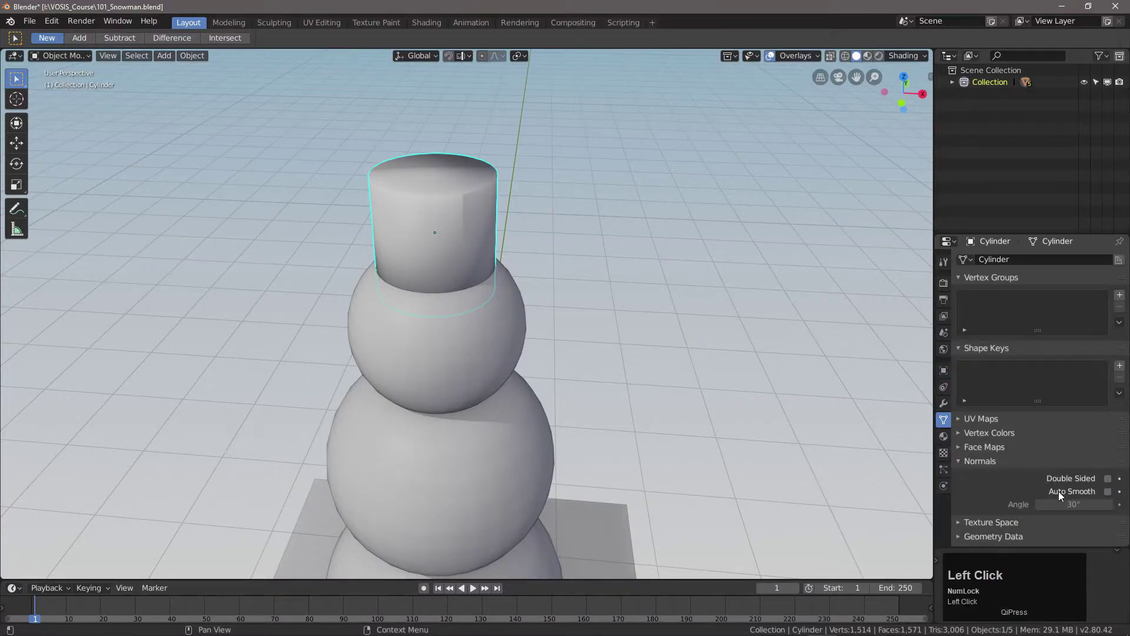
click(1107, 492)
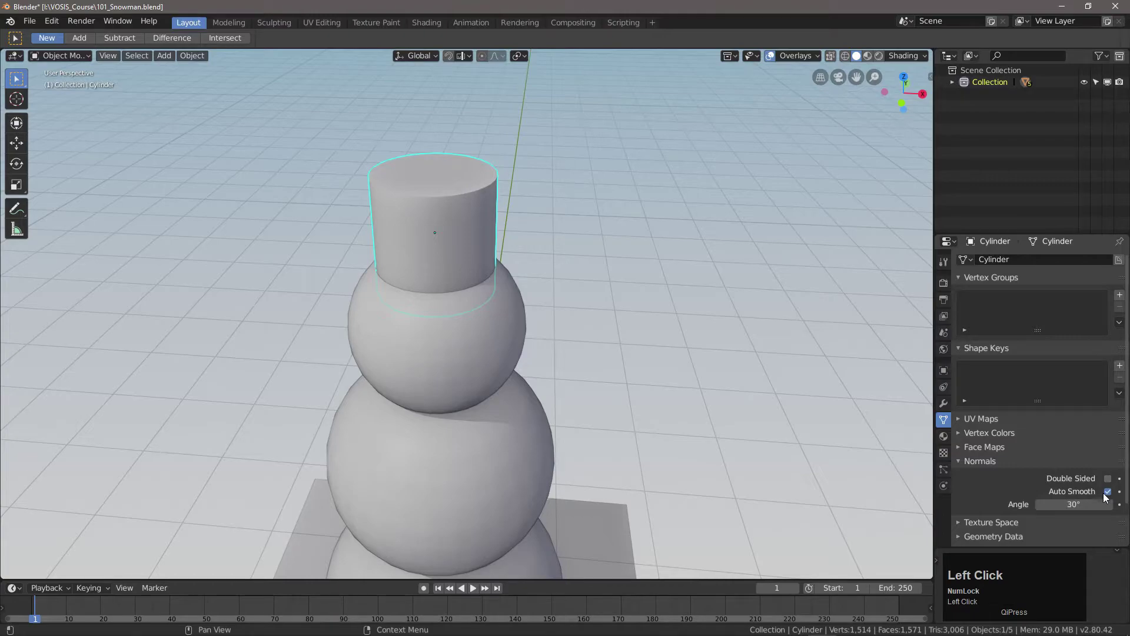
Step: Add a torus and raise it along the Z axis to the lower part of the hat cylinder
middle_drag(670, 331, 625, 301)
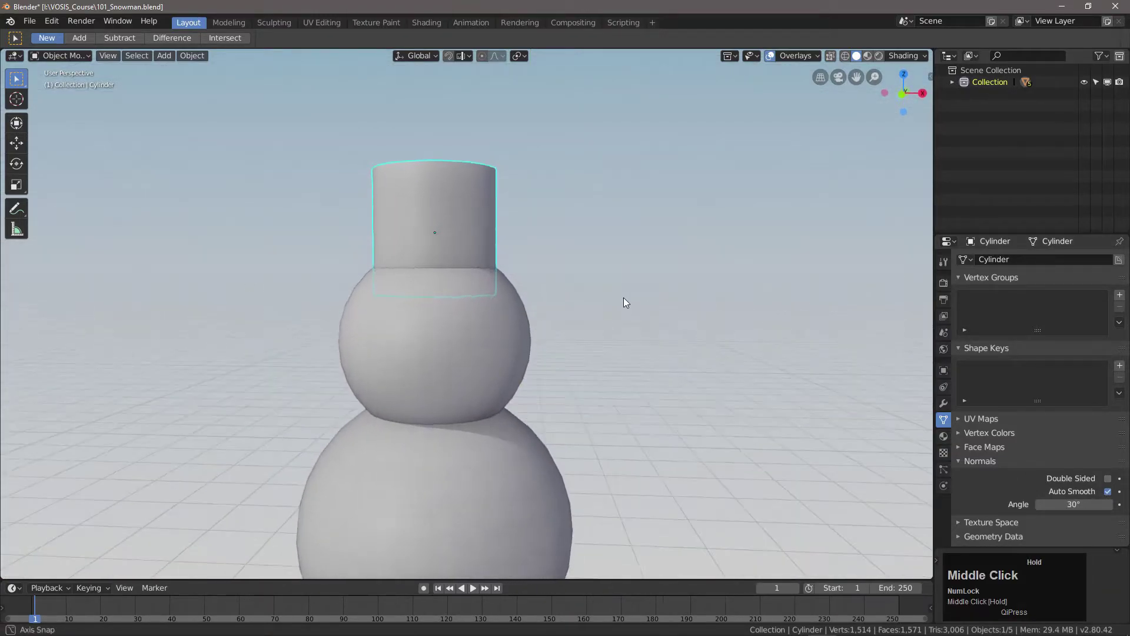
scroll(479, 235, down, 2)
middle_drag(479, 235, 508, 285)
scroll(537, 259, down, 2)
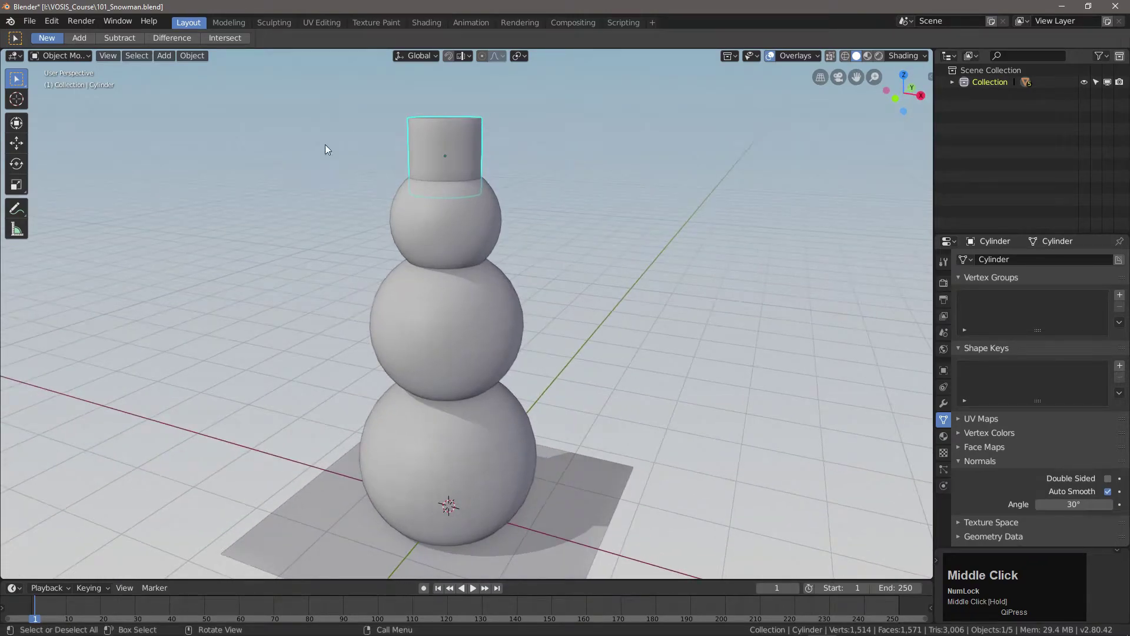
click(168, 57)
mouse_move(186, 84)
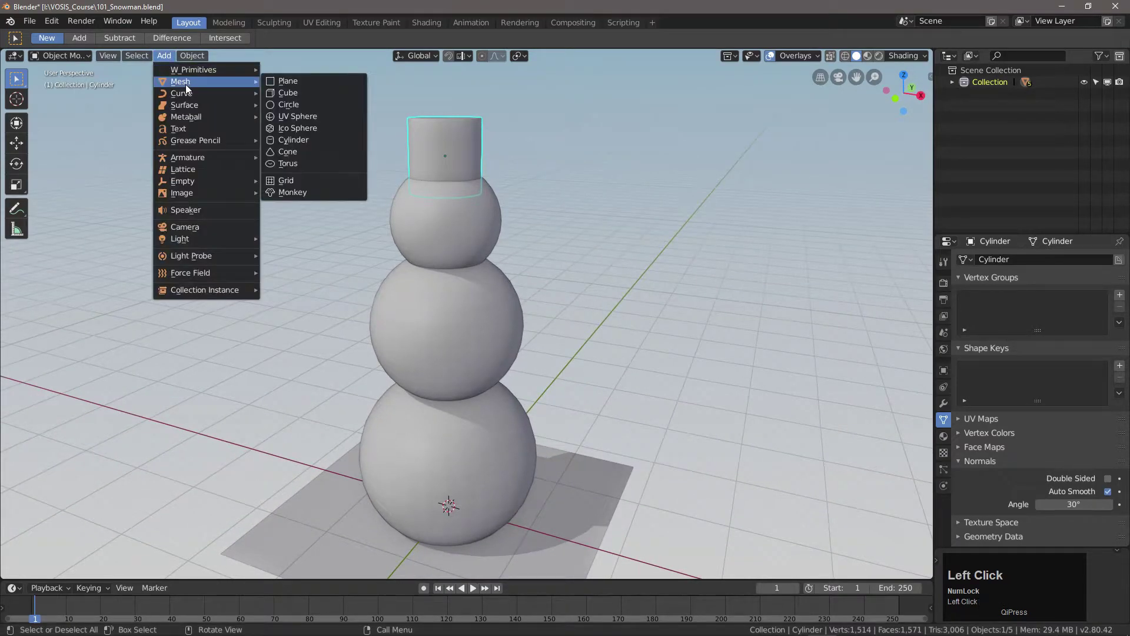
click(302, 164)
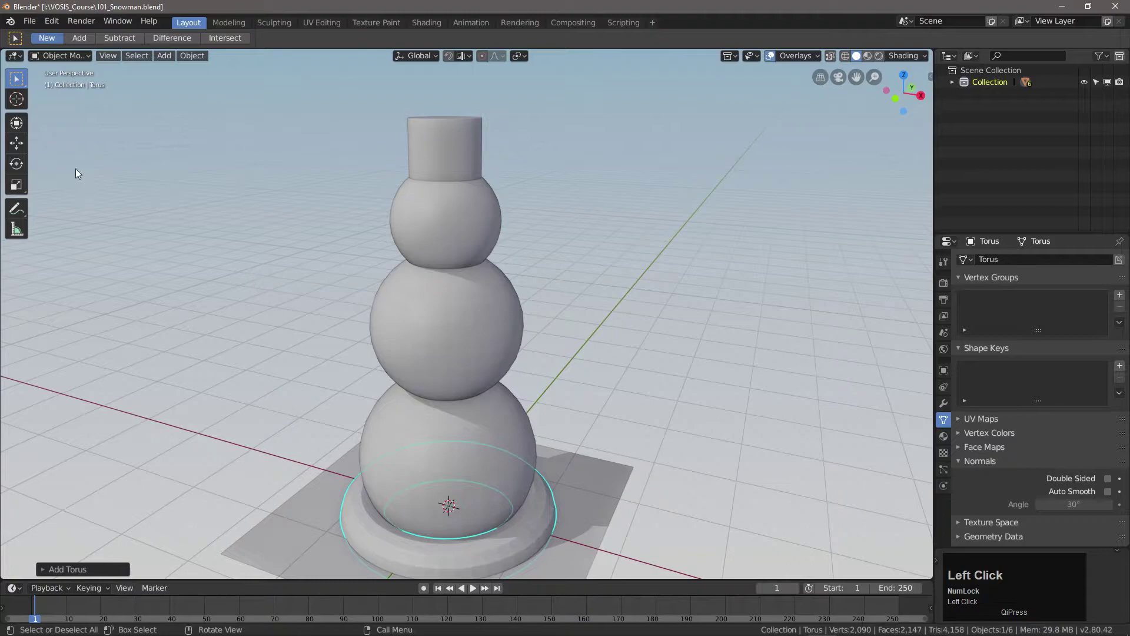
click(24, 146)
drag(449, 435, 391, 196)
Step: Rotate the torus exactly 90° about the global X axis so that it stands upright
click(16, 166)
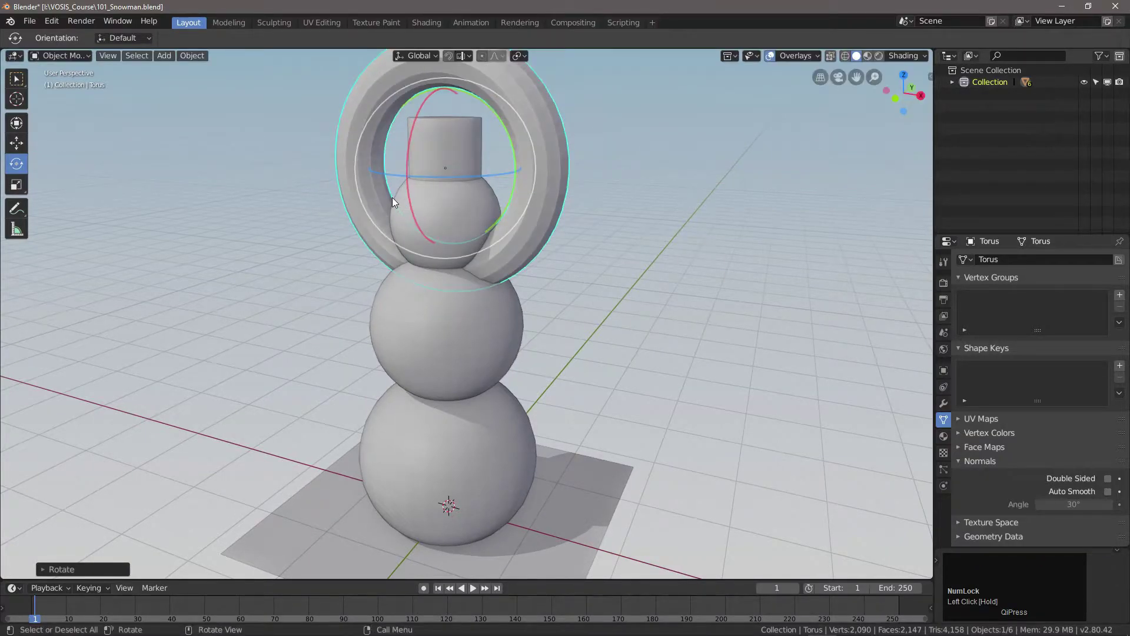
click(59, 569)
click(148, 503)
text(90)
key(Return)
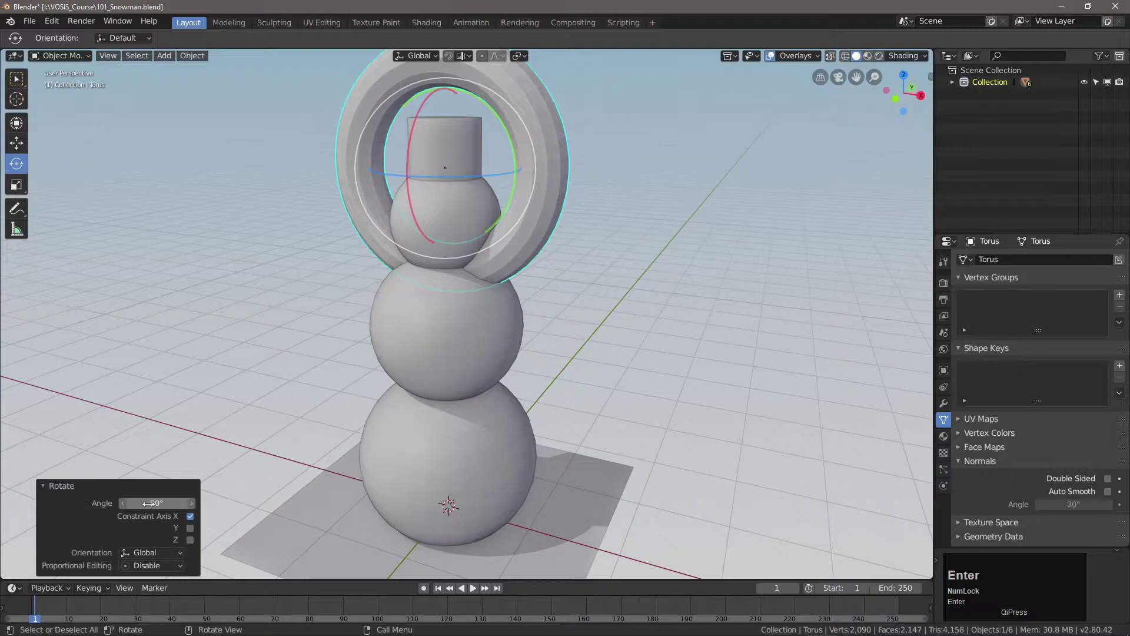
drag(148, 503, 127, 504)
click(148, 503)
text(90)
key(Return)
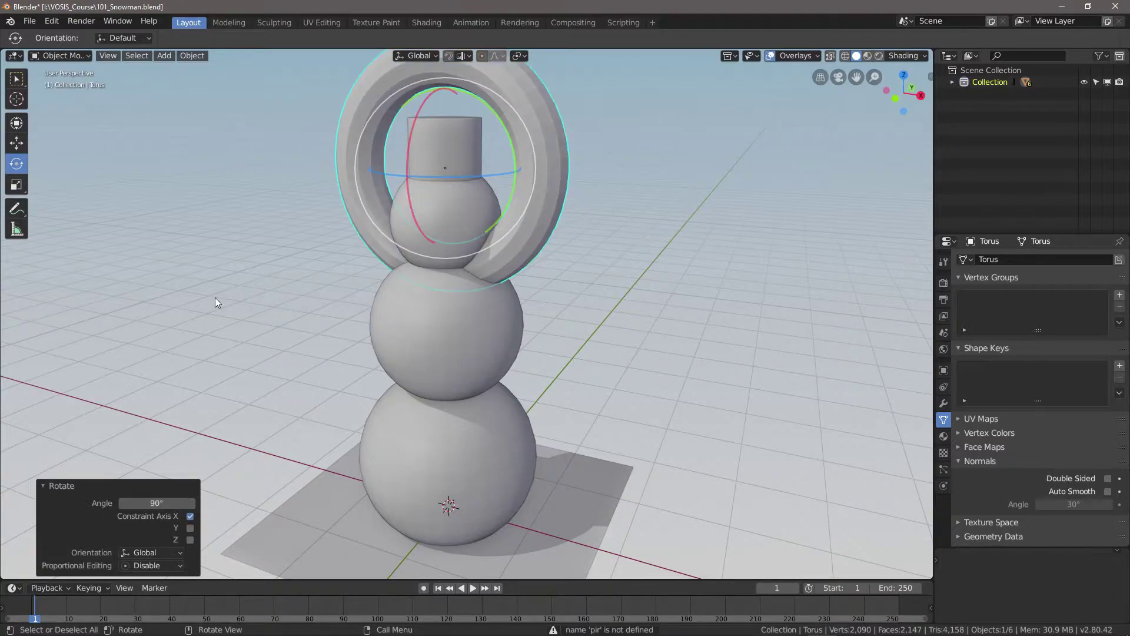
Step: Scale the torus uniformly to about 0.161 and move it halfway into the cylinder's side along X as a mug handle
click(16, 185)
drag(733, 177, 491, 167)
click(16, 143)
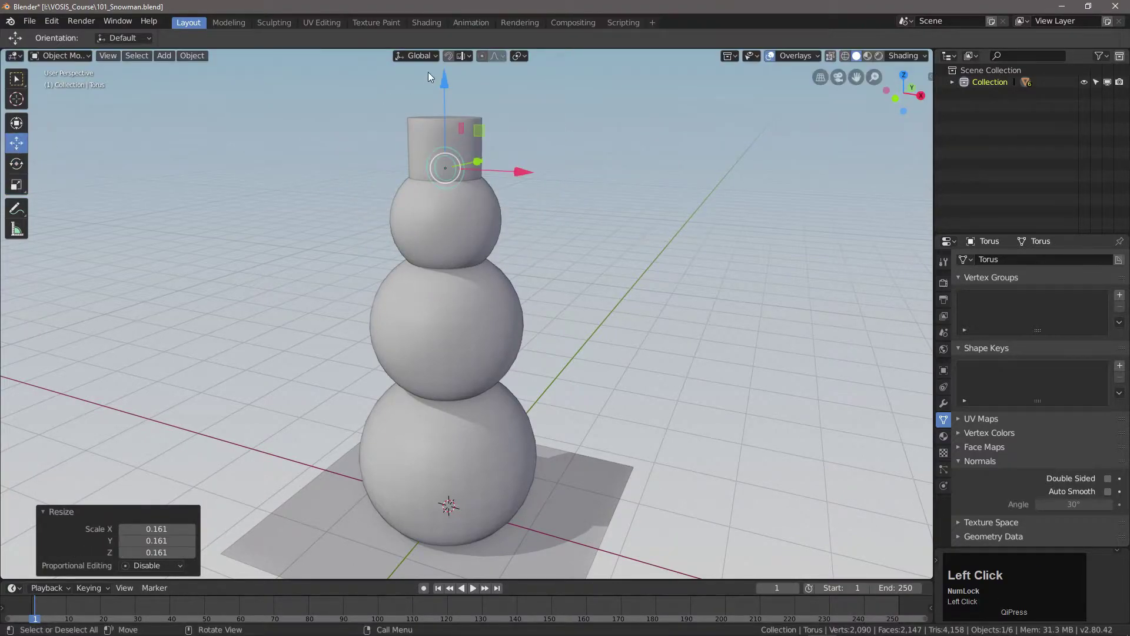
drag(444, 81, 444, 61)
drag(518, 153, 554, 156)
click(496, 166)
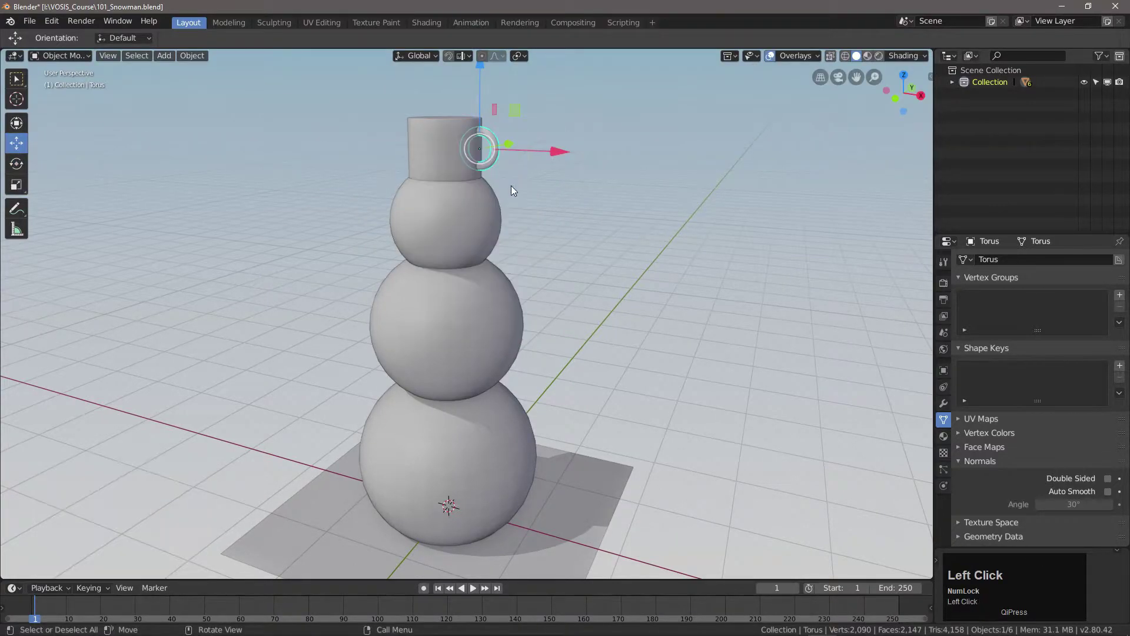
Step: Add a WCapsule primitive at the scene origin
click(164, 55)
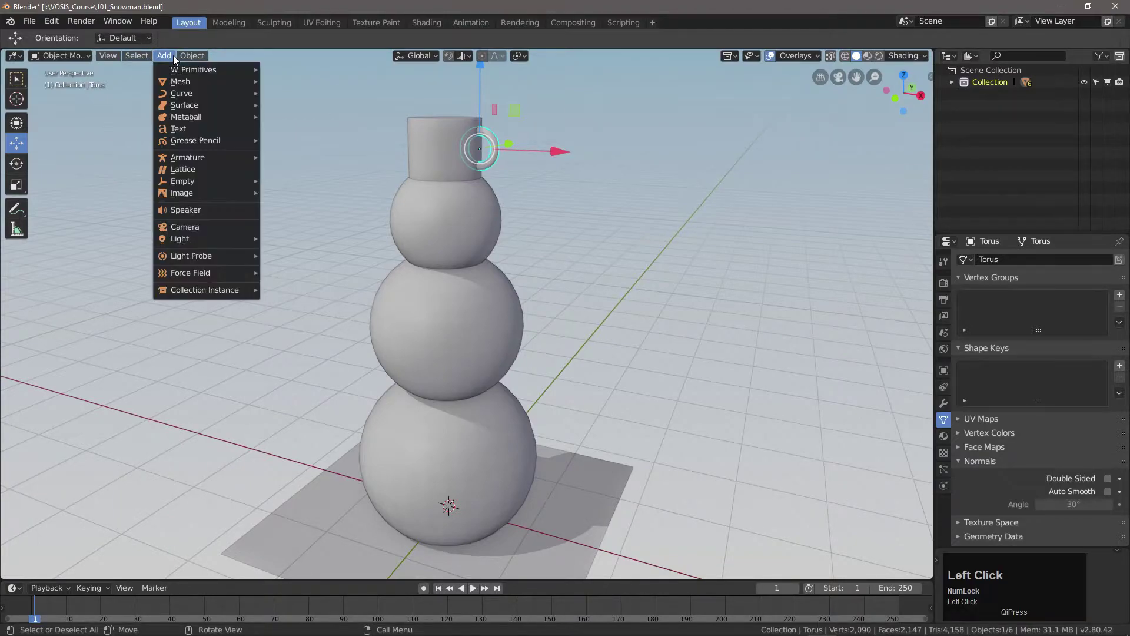
mouse_move(241, 69)
click(324, 141)
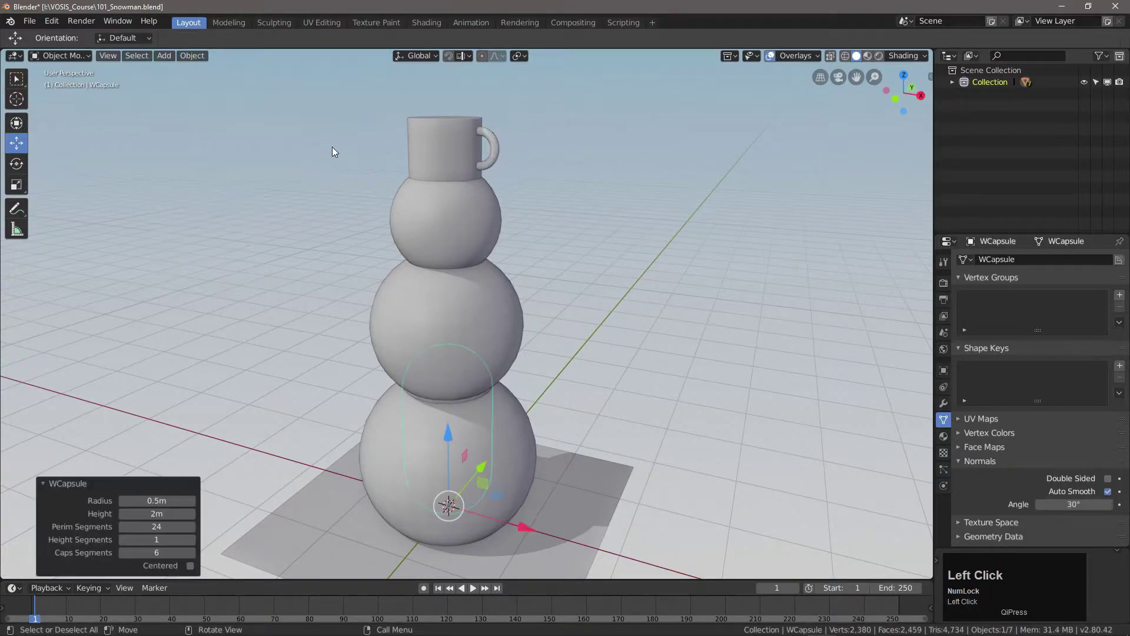
Step: Move the capsule out beside the snowman along X and up along Z, and delete it
drag(522, 528, 656, 539)
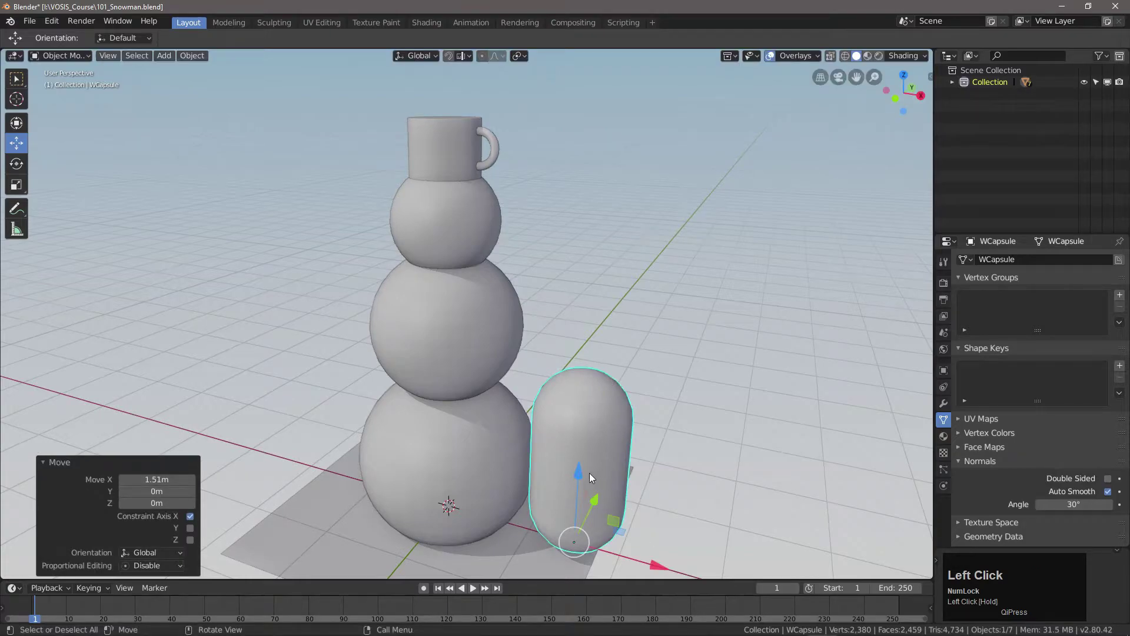
drag(581, 473, 600, 397)
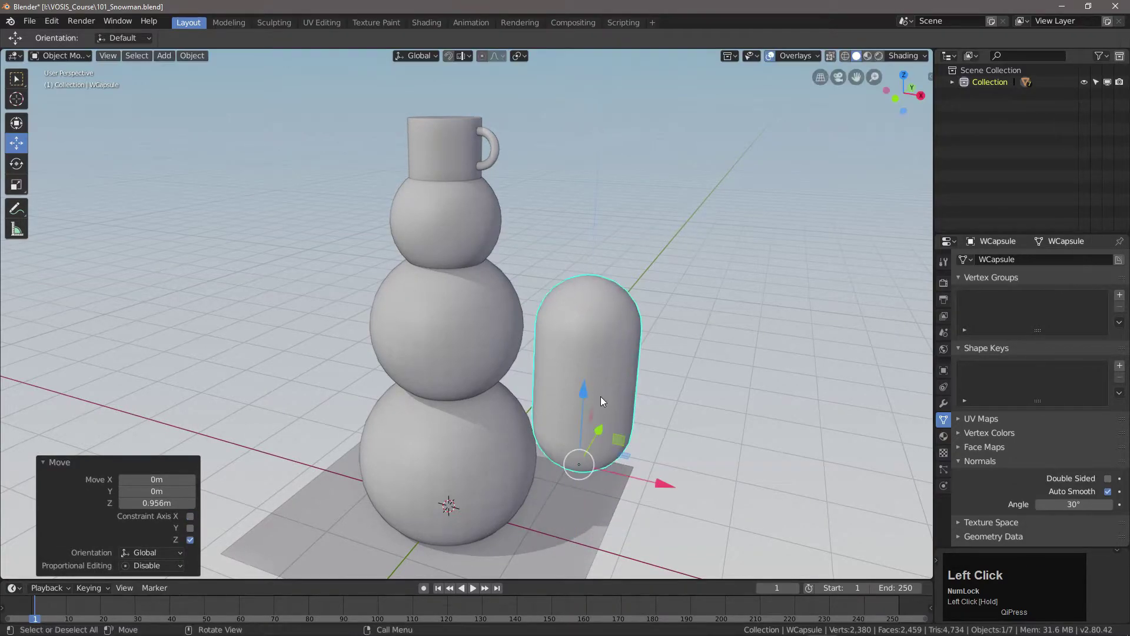
key(Delete)
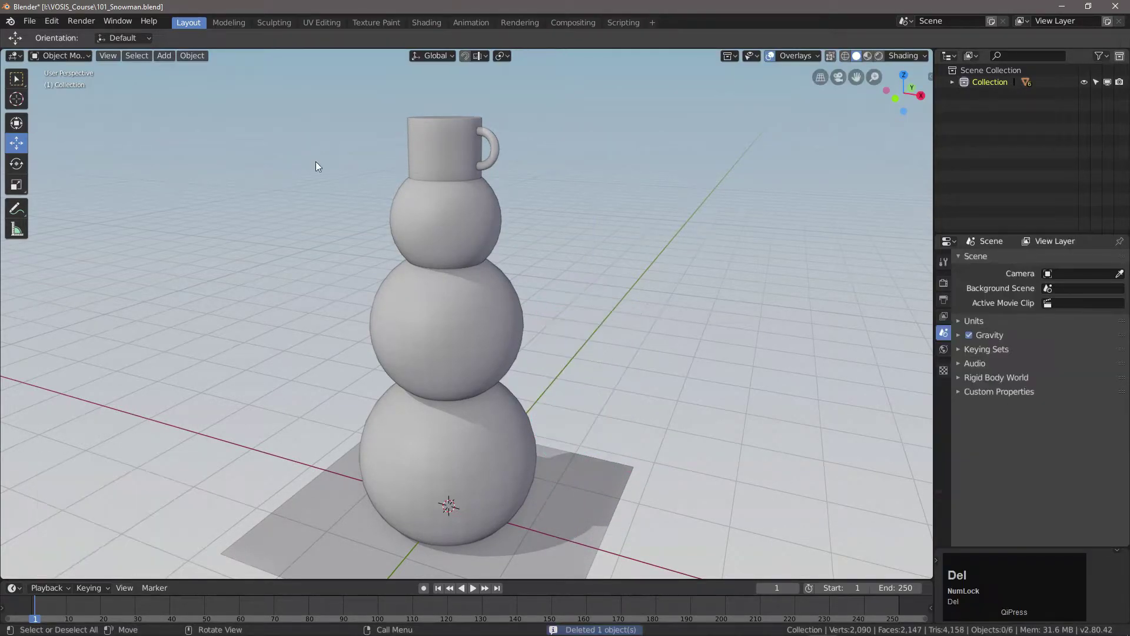
Step: Add a mesh cylinder and move it 1.95 m along X beside the snowman
click(164, 56)
mouse_move(186, 84)
click(309, 140)
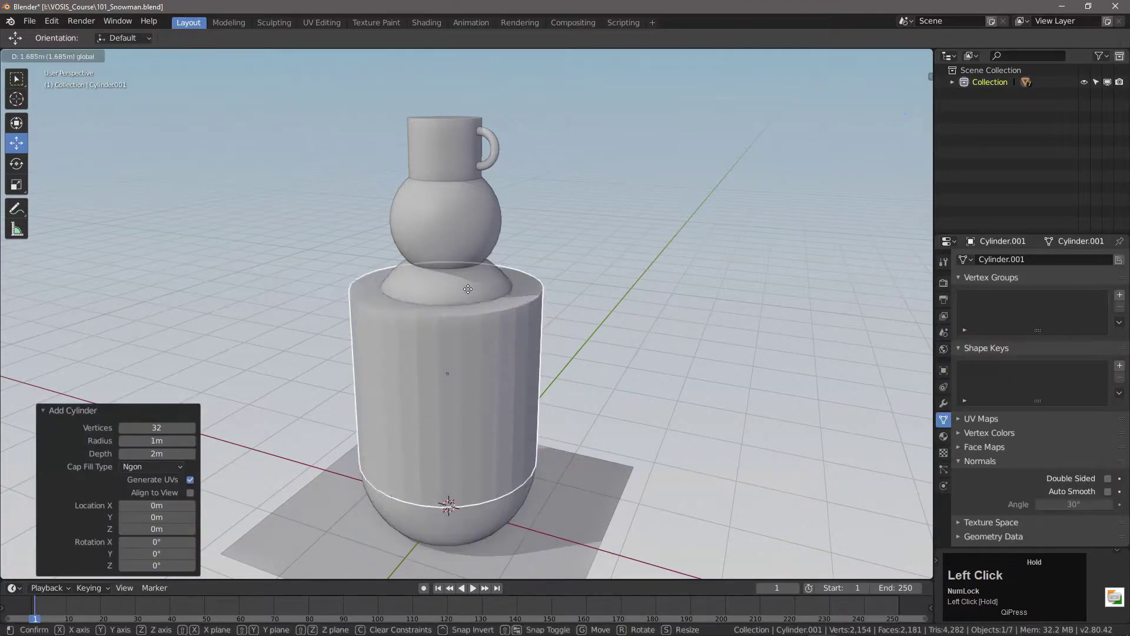
drag(537, 521, 719, 526)
Step: Add a Bevel modifier to the new cylinder with a width of 2.24 m and the limit method set to Angle
click(944, 404)
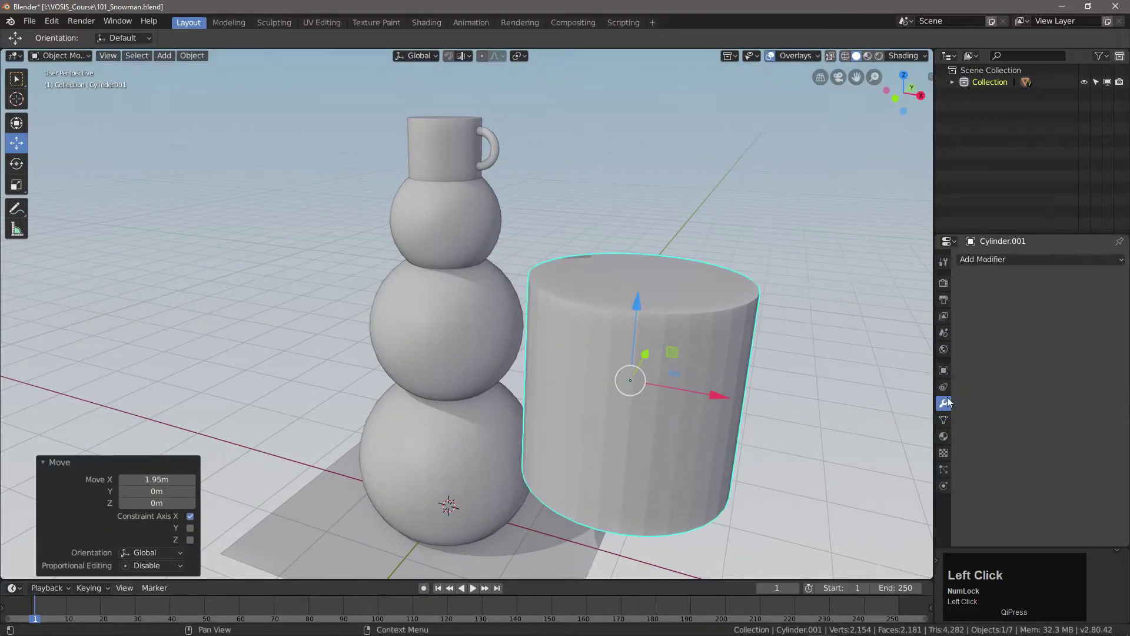
click(1001, 259)
click(864, 300)
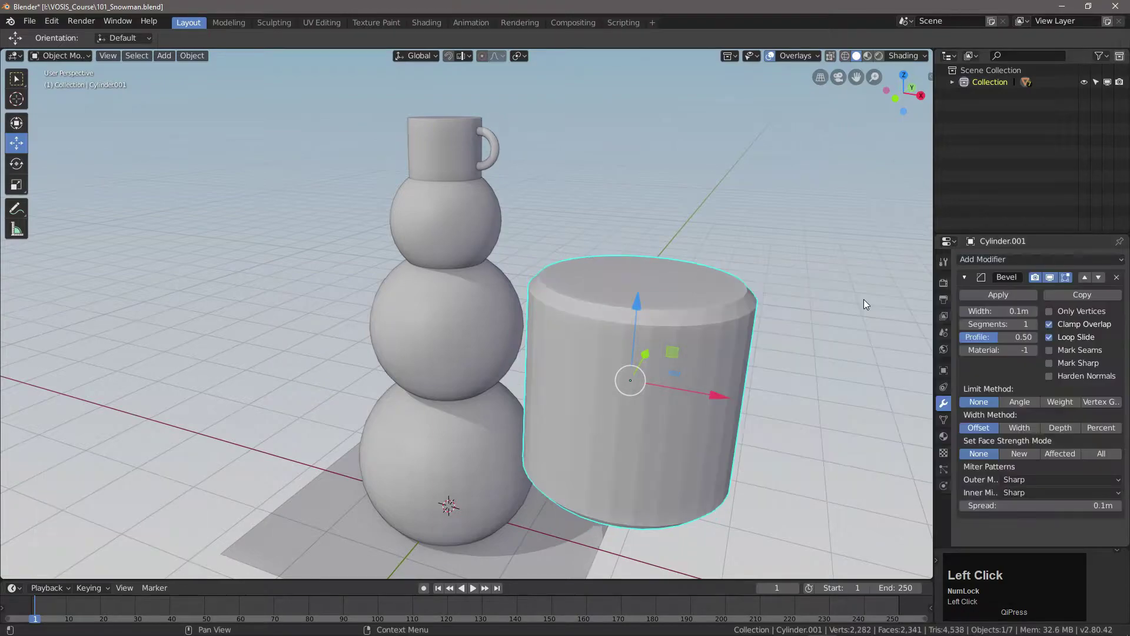
middle_drag(698, 319, 744, 341)
drag(1013, 311, 1089, 311)
click(1018, 402)
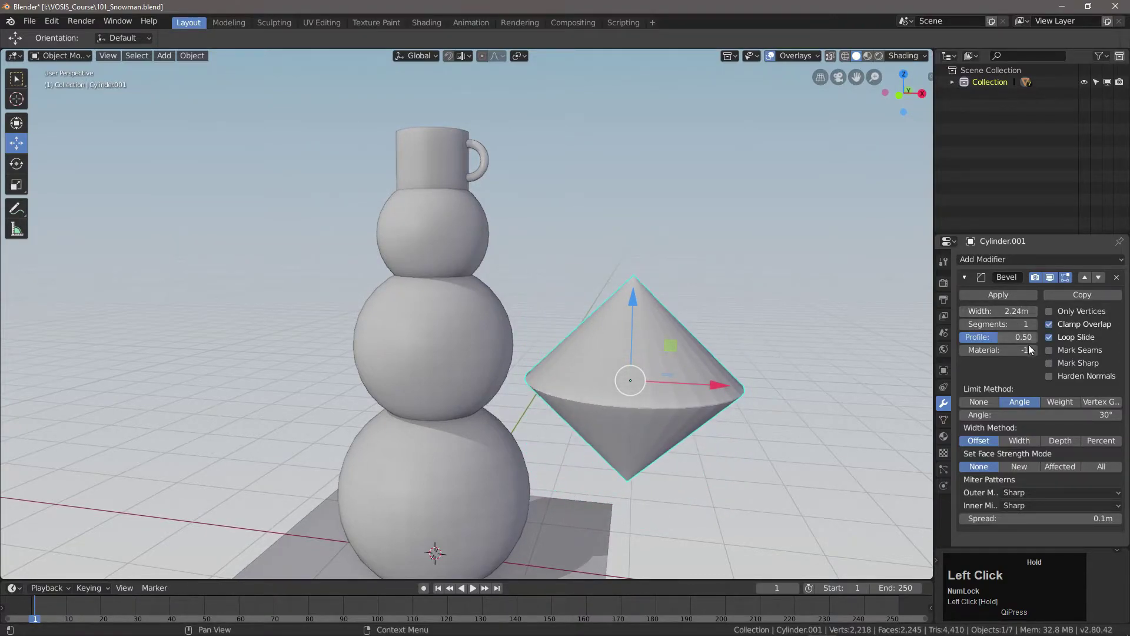
Step: Raise the cylinder's Bevel modifier to 9 segments
click(1035, 324)
click(1035, 324)
click(1036, 324)
click(1037, 324)
click(1036, 323)
click(1037, 324)
Step: Stretch the bevelled cylinder along Z and scale it to 0.974 along X and Y
middle_drag(818, 387, 792, 388)
click(16, 185)
drag(635, 308, 651, 229)
mouse_move(677, 378)
mouse_down()
mouse_move(664, 380)
mouse_move(683, 384)
mouse_up()
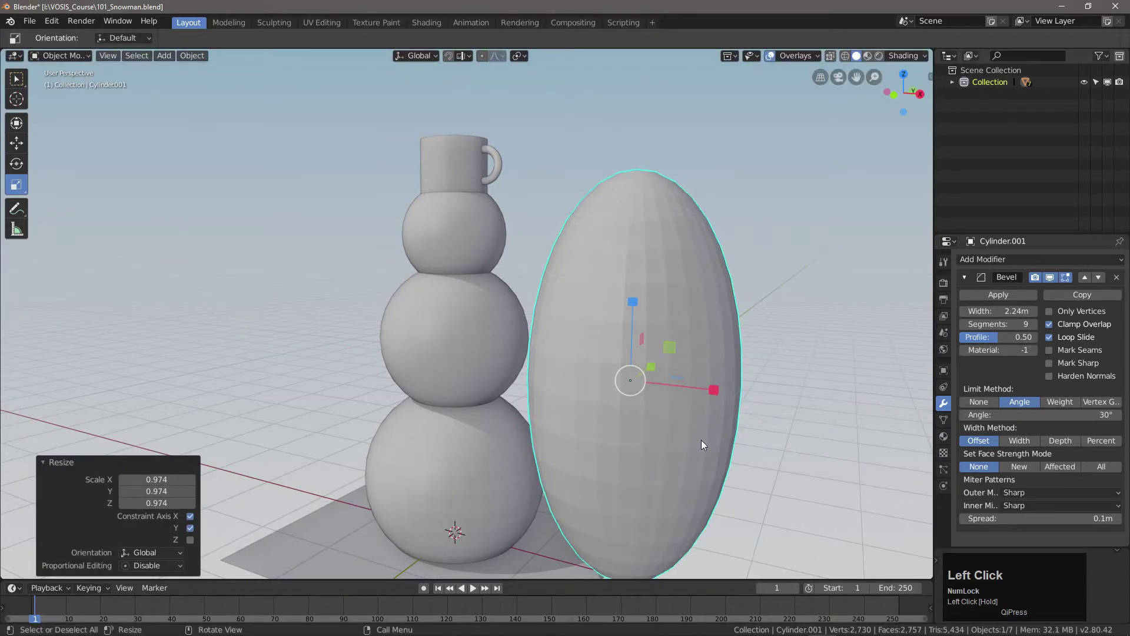
Step: Apply the stretched cylinder's scale and shrink it uniformly to 0.337
click(193, 56)
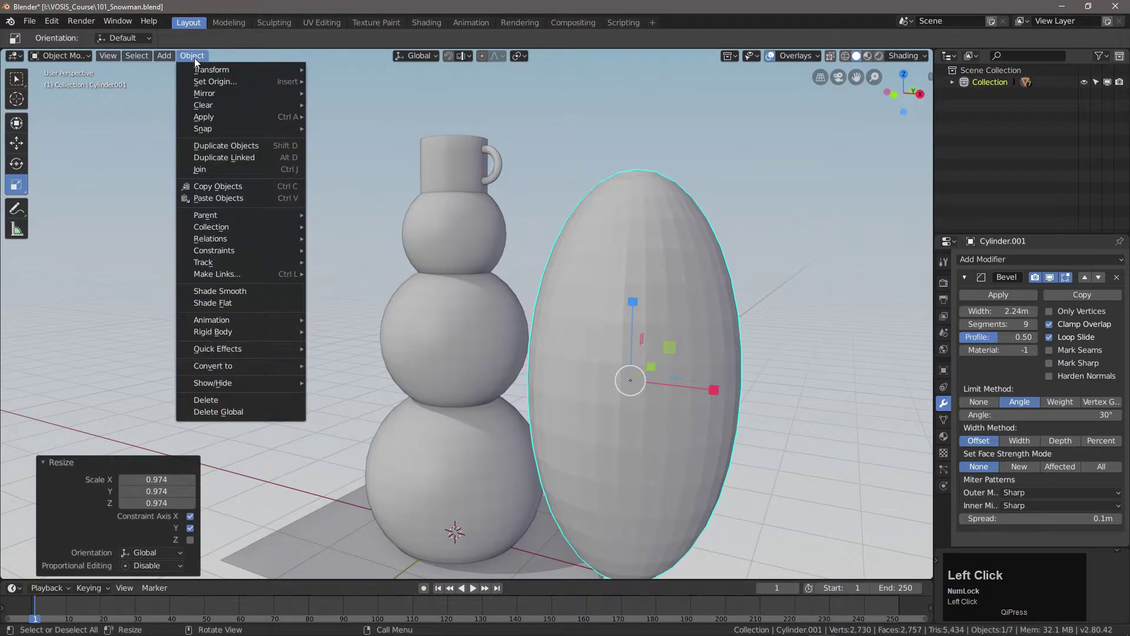
mouse_move(215, 118)
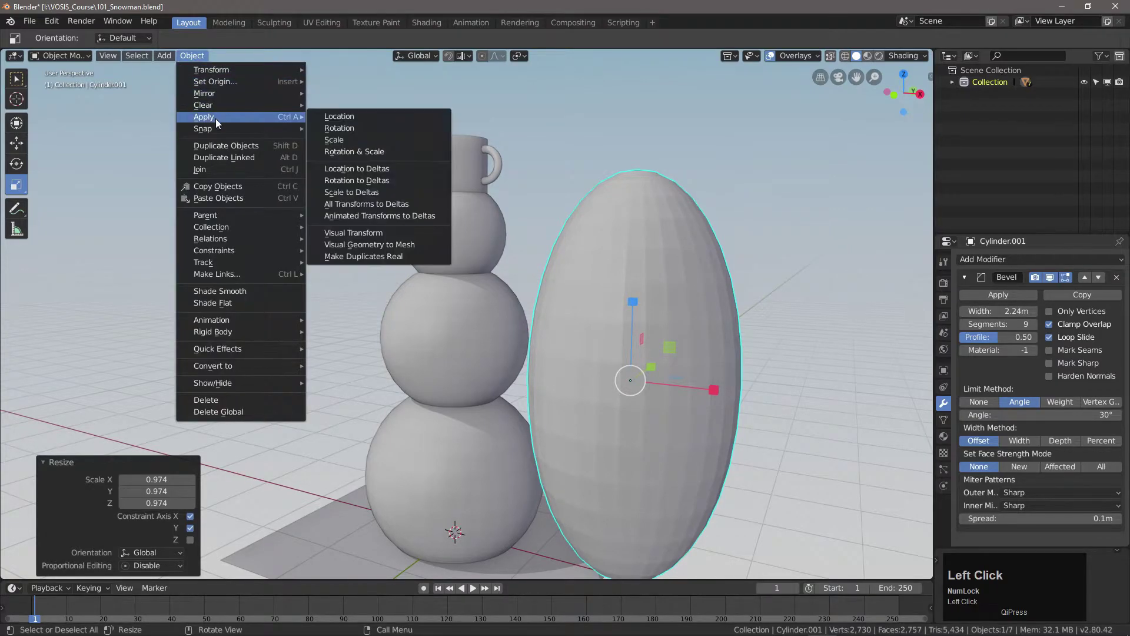
click(341, 140)
middle_drag(652, 292, 796, 331)
scroll(600, 336, down, 2)
drag(796, 331, 696, 352)
mouse_move(676, 373)
middle_down()
mouse_move(705, 341)
mouse_move(679, 354)
middle_up()
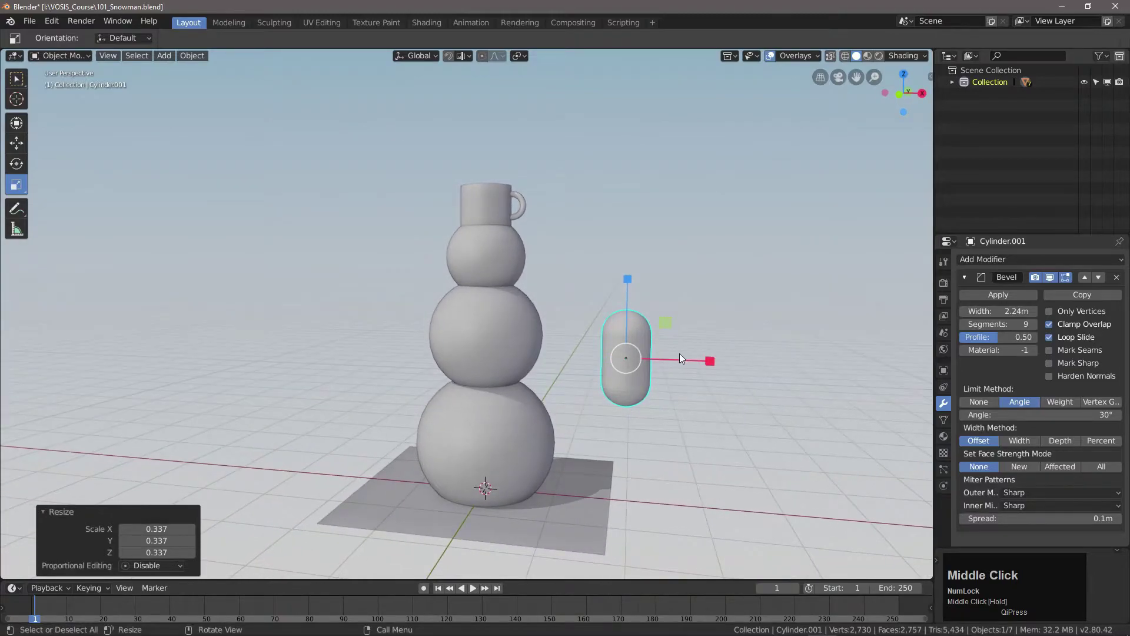
Step: Add a Mirror modifier on the X axis to the capsule-shaped cylinder, using the middle snowball as the mirror object
click(965, 277)
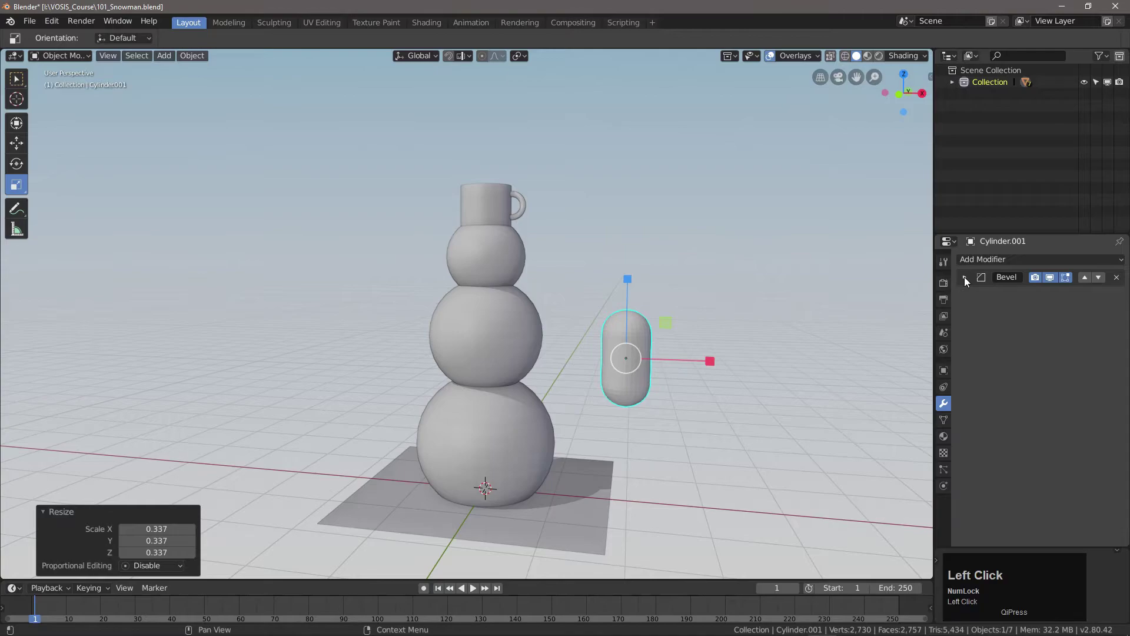
click(988, 259)
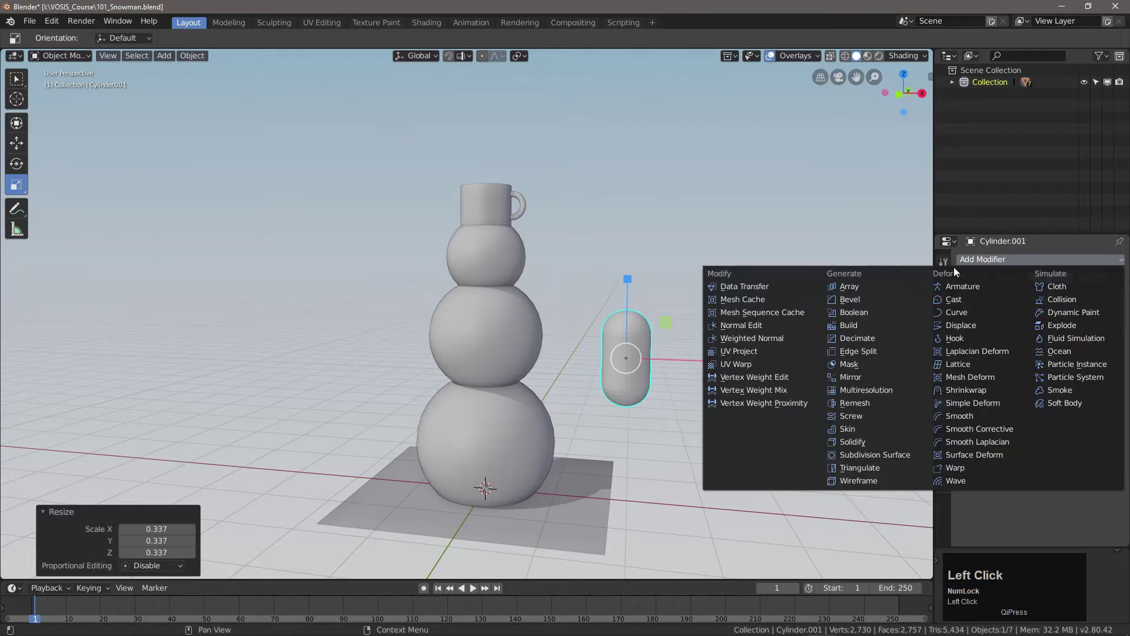
click(848, 383)
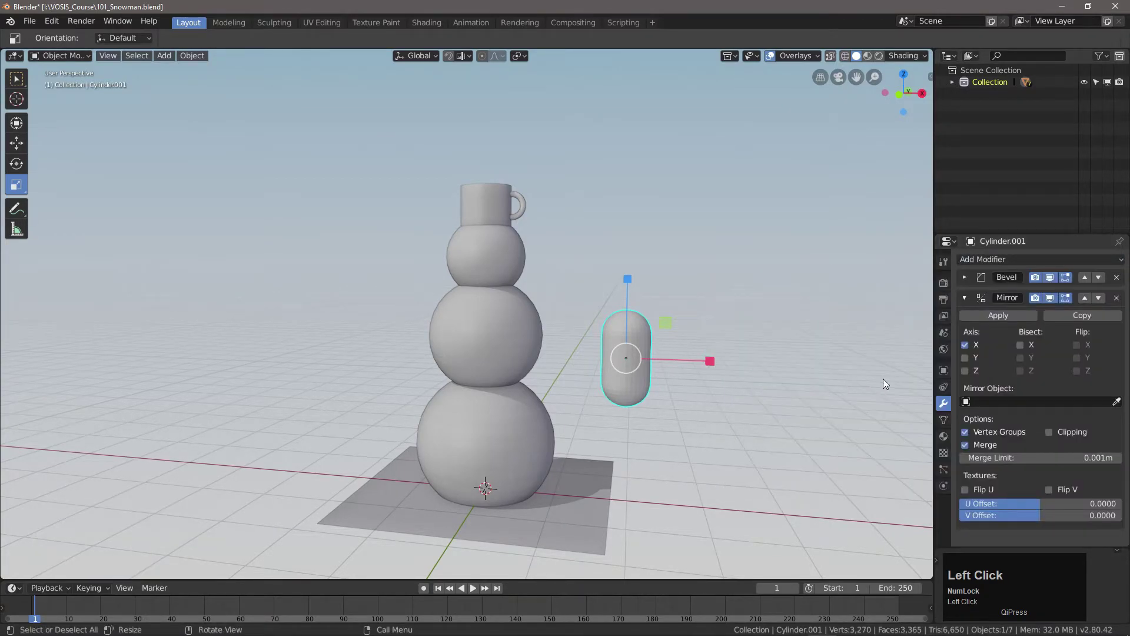
middle_drag(719, 386, 681, 384)
scroll(639, 384, up, 2)
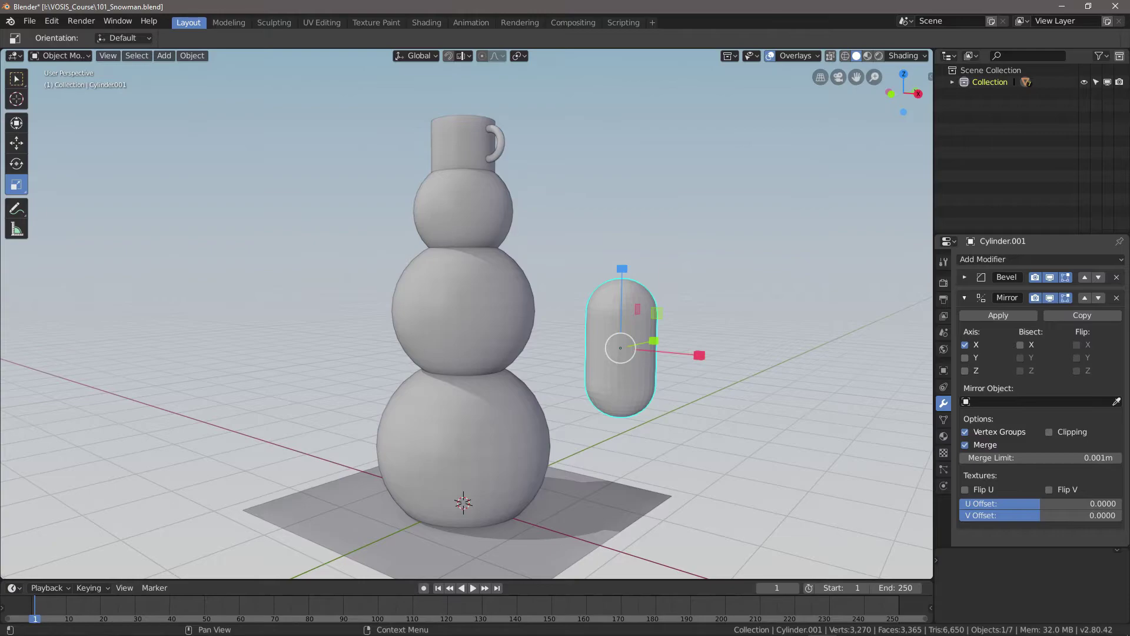
click(1117, 401)
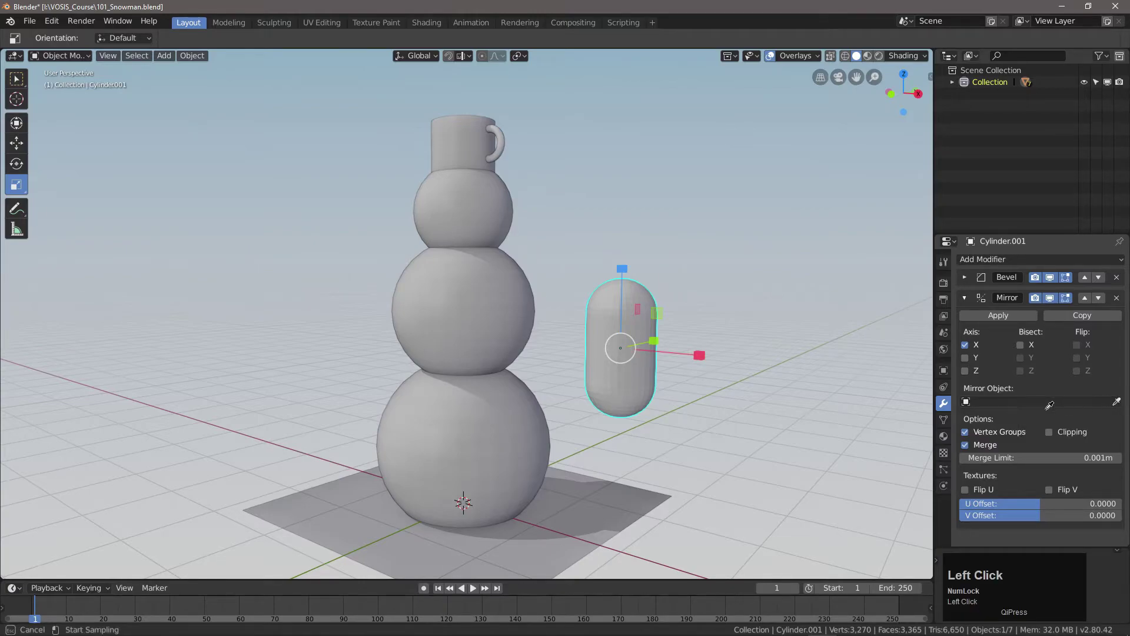
click(463, 301)
Step: Move the capsule along X to the middle snowball's side and rotate it to stick outward as an arm
click(17, 143)
drag(703, 358, 627, 351)
click(17, 164)
drag(540, 336, 666, 348)
middle_drag(666, 348, 606, 377)
drag(549, 398, 552, 386)
middle_drag(522, 352, 616, 351)
Step: Scale the arm uniformly to 0.896 and move it slightly inward along X and up along Z
click(16, 185)
drag(719, 282, 703, 287)
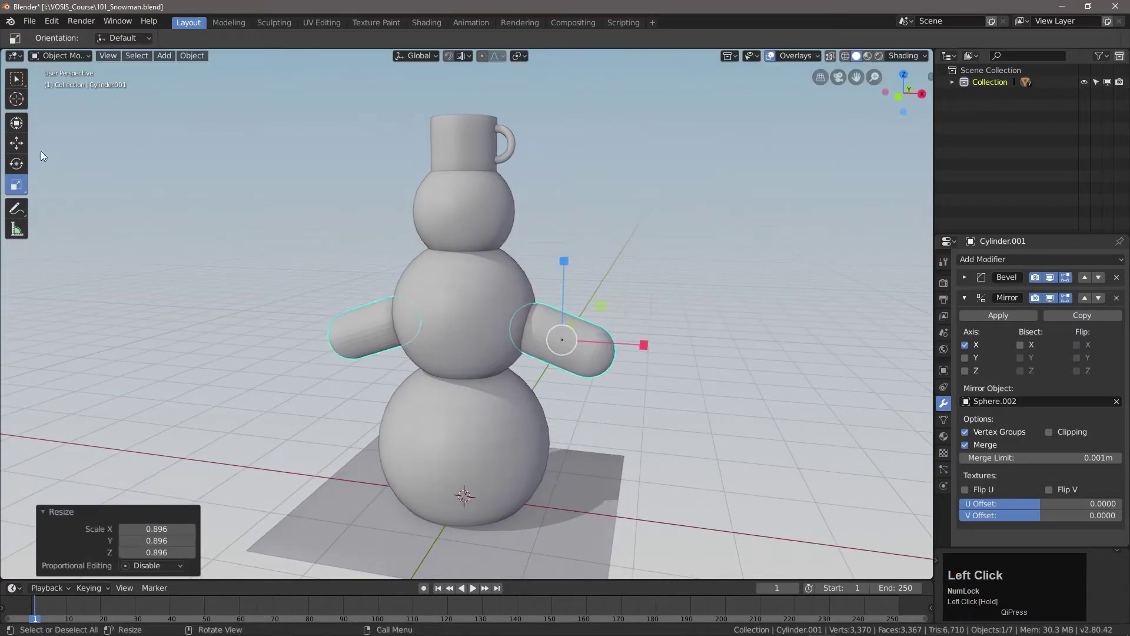
click(17, 144)
drag(643, 346, 630, 345)
drag(551, 254, 558, 226)
Step: Rotate the arm -15.7° about the global Y axis and raise it slightly along Z
click(17, 164)
drag(619, 261, 602, 240)
middle_drag(673, 426, 669, 277)
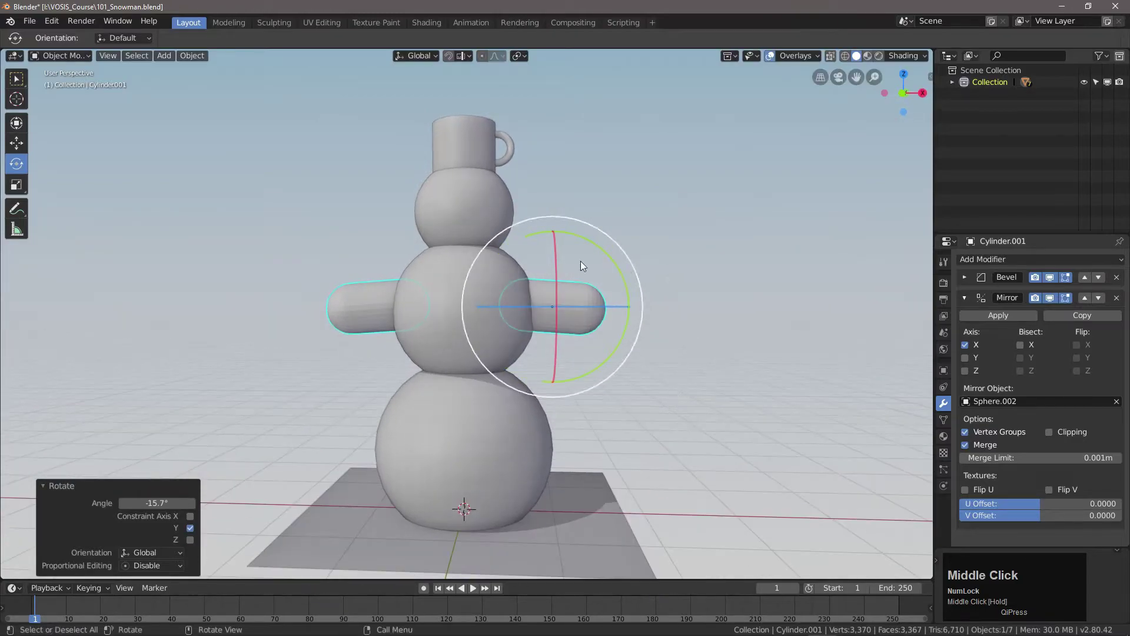
click(17, 144)
drag(551, 254, 551, 225)
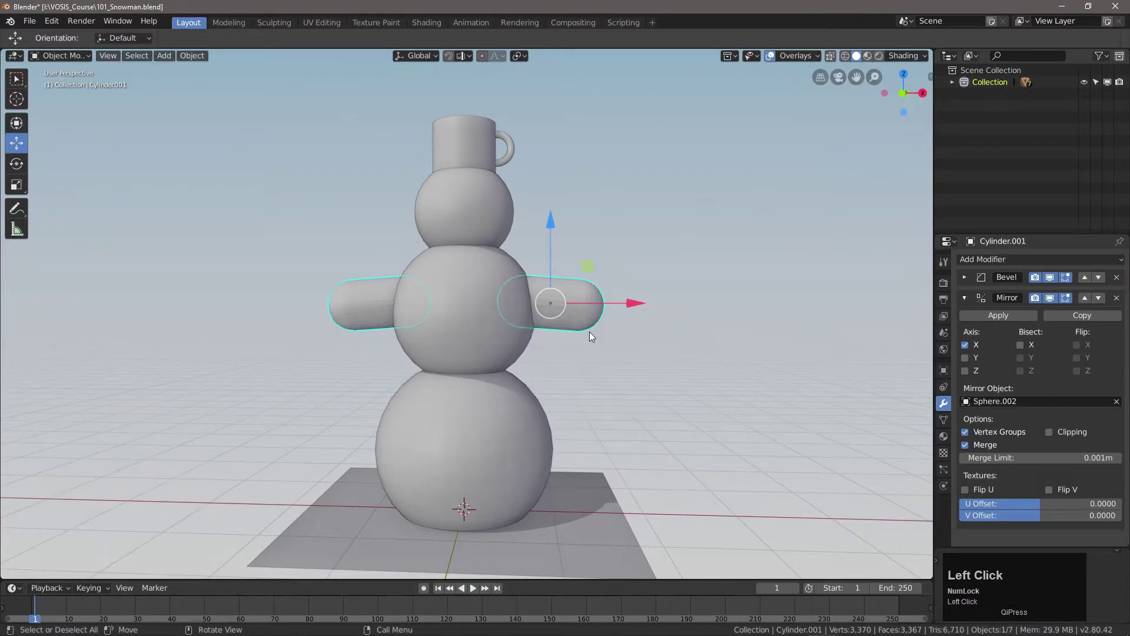
Step: Add a cone, raise it along Z to head height and move it -1.25 m along Y in front of the head
click(164, 55)
mouse_move(182, 68)
click(307, 149)
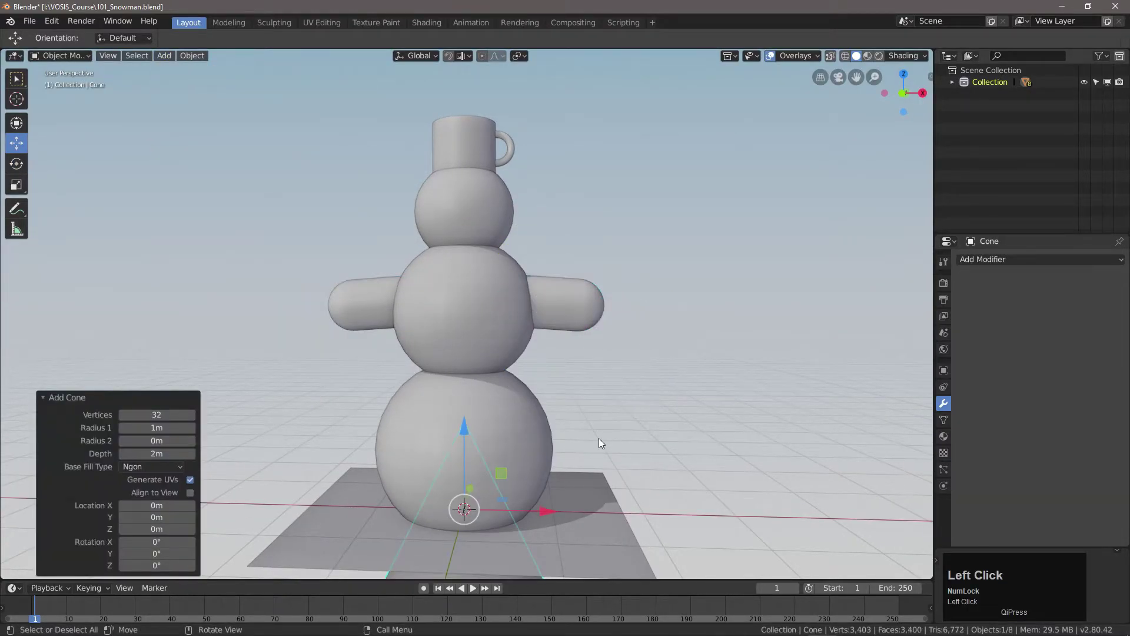
middle_drag(595, 438, 466, 429)
drag(465, 428, 467, 120)
drag(531, 201, 422, 192)
Step: Rotate the cone exactly 90° about the global X axis so that it points away from the face
click(17, 164)
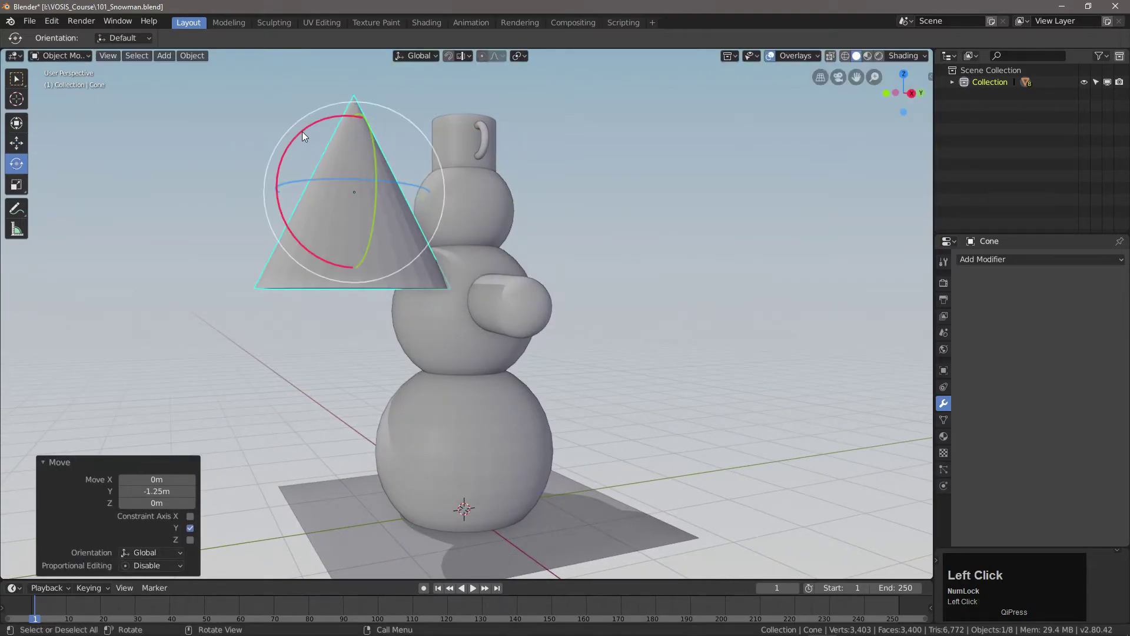
drag(302, 135, 286, 156)
click(152, 503)
text(90)
key(Return)
Step: Shrink the cone uniformly and adjust its proportions into a slender nose
click(17, 185)
drag(699, 139, 451, 188)
middle_drag(450, 190, 576, 213)
drag(390, 154, 368, 178)
middle_drag(533, 207, 389, 222)
Step: Move the nose back along Y into the front of the head and tilt its tip slightly downward
click(17, 143)
drag(429, 191, 478, 189)
drag(402, 118, 403, 121)
middle_drag(451, 205, 490, 178)
click(16, 164)
drag(490, 181, 627, 238)
click(626, 238)
middle_drag(626, 238, 328, 302)
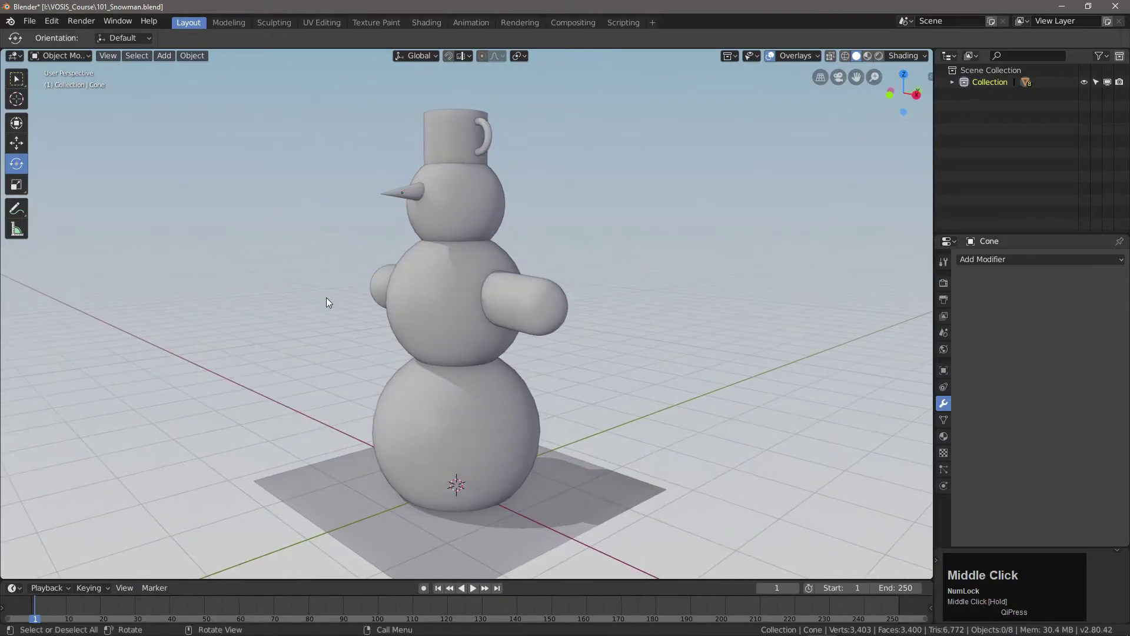
Step: Add an ico sphere and move it -1.17 m along Y to the front of the bottom snowball
click(170, 55)
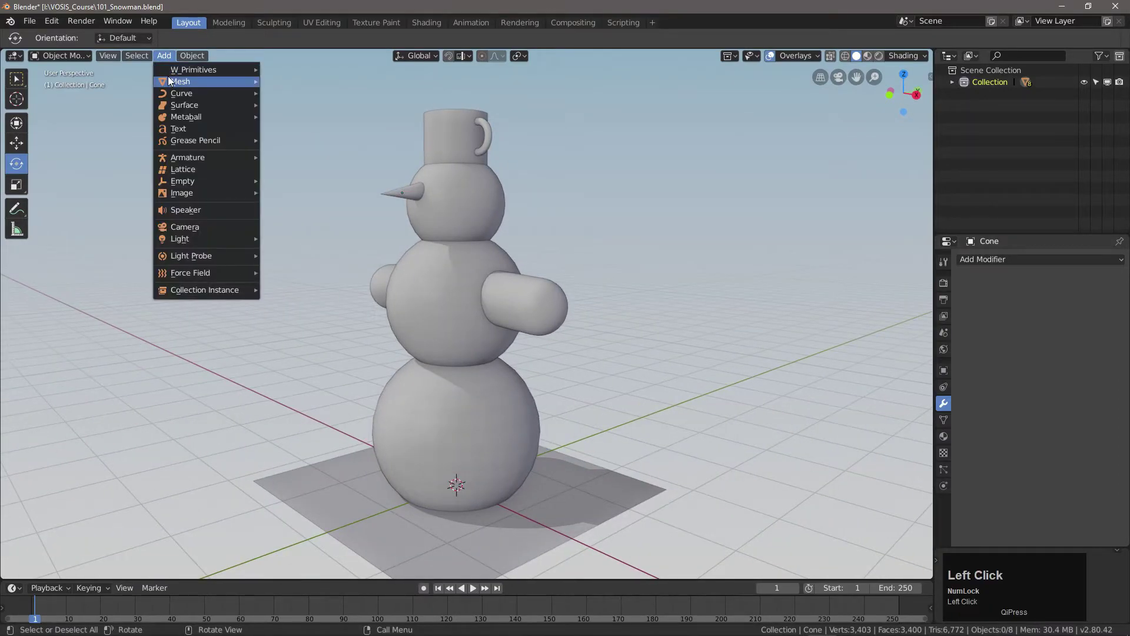
mouse_move(169, 81)
click(321, 131)
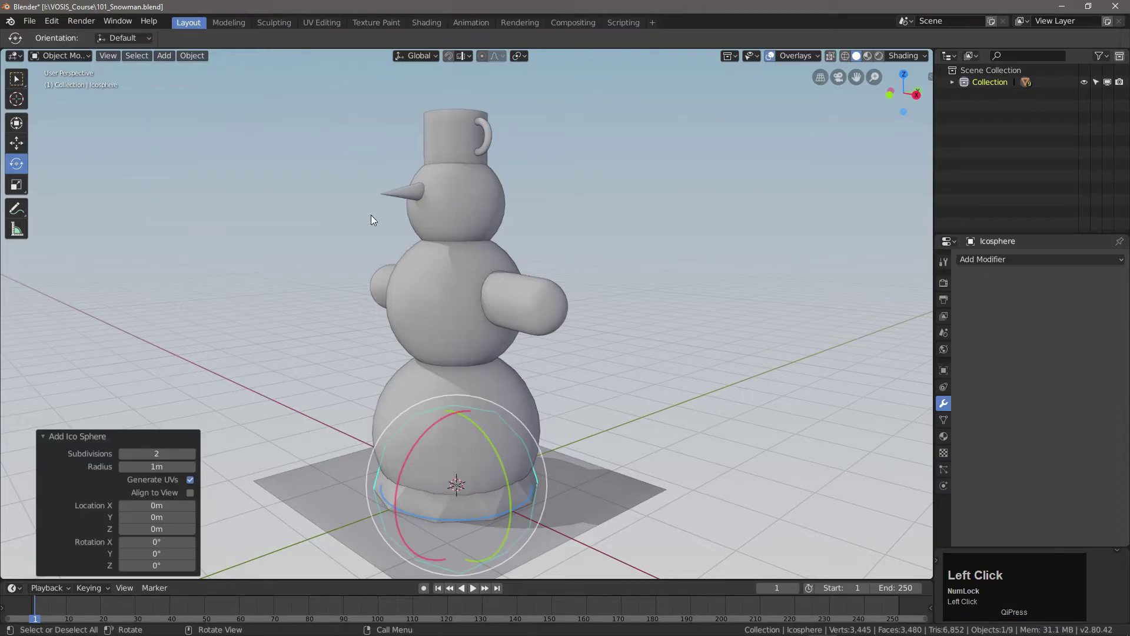
click(17, 146)
drag(510, 470, 430, 499)
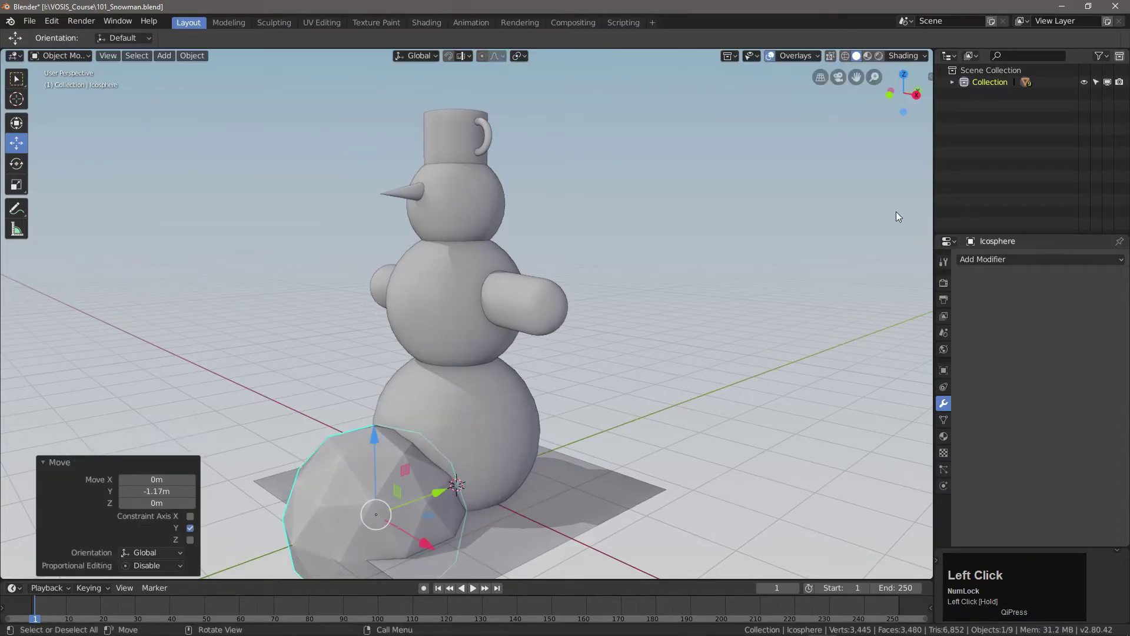
Step: In the right orthographic view, raise the ico sphere along Z and shrink it uniformly to button size
click(916, 95)
drag(362, 470, 362, 406)
click(20, 185)
drag(806, 268, 457, 425)
Step: Duplicate the button four times, placing the copies up the front of the bottom and middle snowballs
click(18, 144)
scroll(403, 475, up, 2)
key(shift+d)
click(474, 367)
key(shift+d)
click(500, 276)
key(shift+d)
click(469, 192)
key(shift+d)
click(493, 96)
Step: Duplicate a button onto the face above the nose and move the copy 0.247 m along X as an eye
shift+middle_drag(456, 142, 438, 317)
key(shift+d)
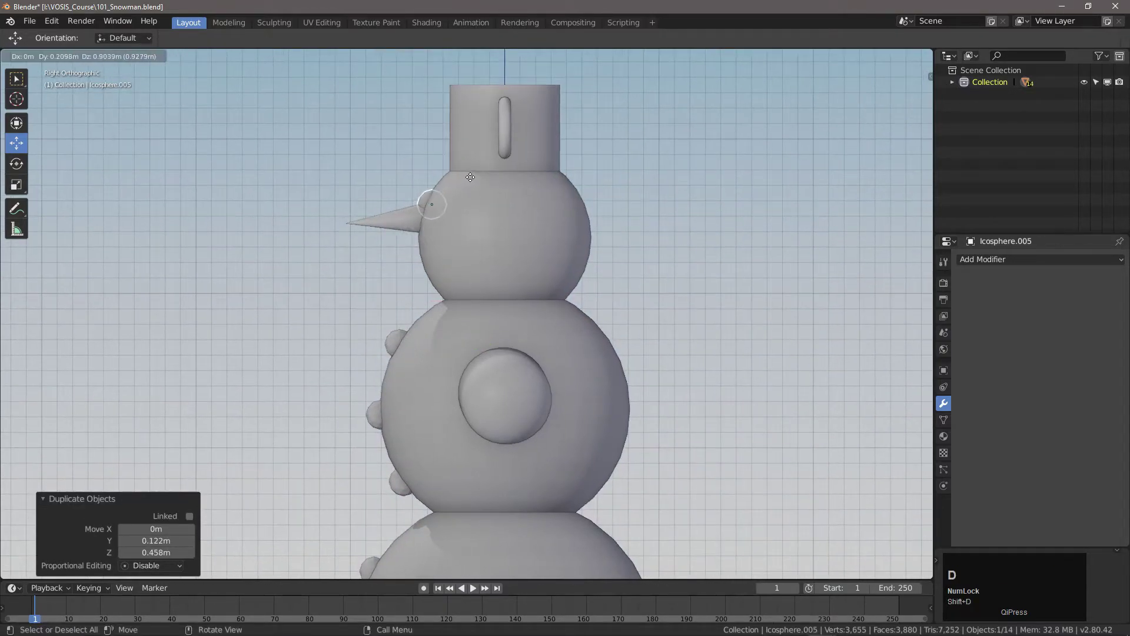
click(472, 178)
key(space)
click(438, 588)
middle_drag(447, 253, 549, 238)
drag(521, 231, 550, 232)
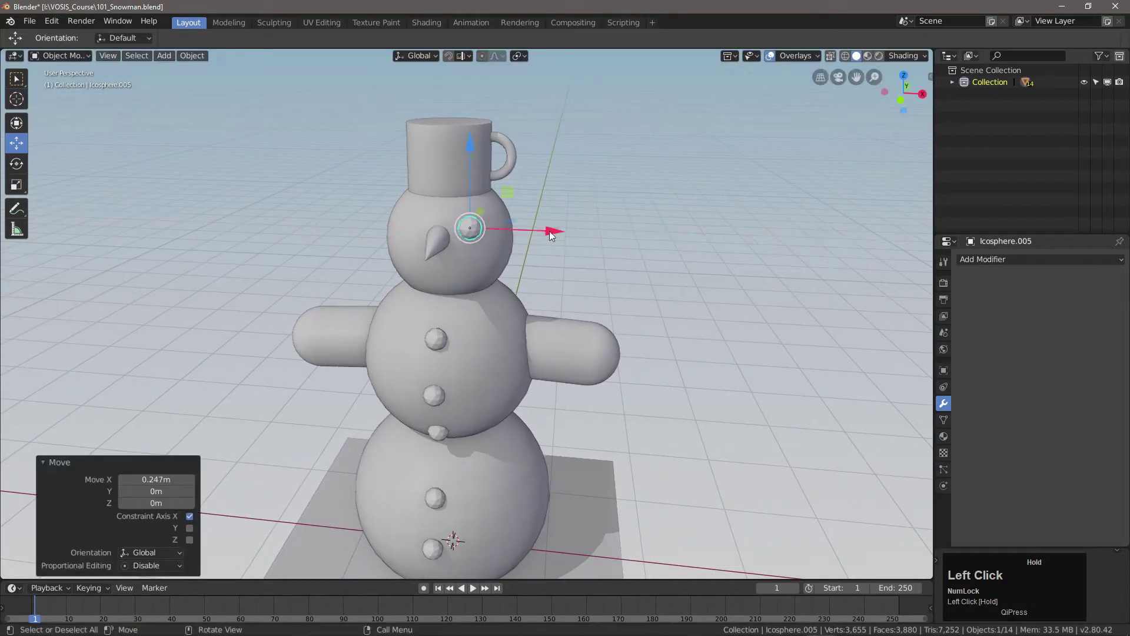
Step: Enable Face snapping with Project Individual Elements and move the eye so that it snaps onto the head's surface
drag(560, 272, 563, 329)
click(461, 56)
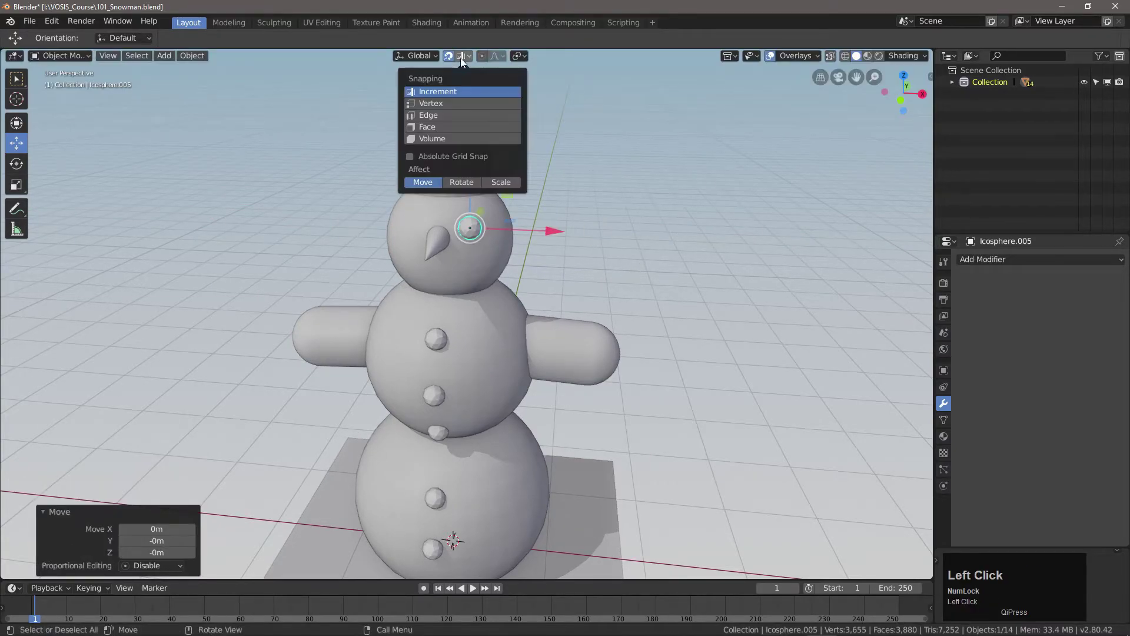
click(425, 128)
click(418, 194)
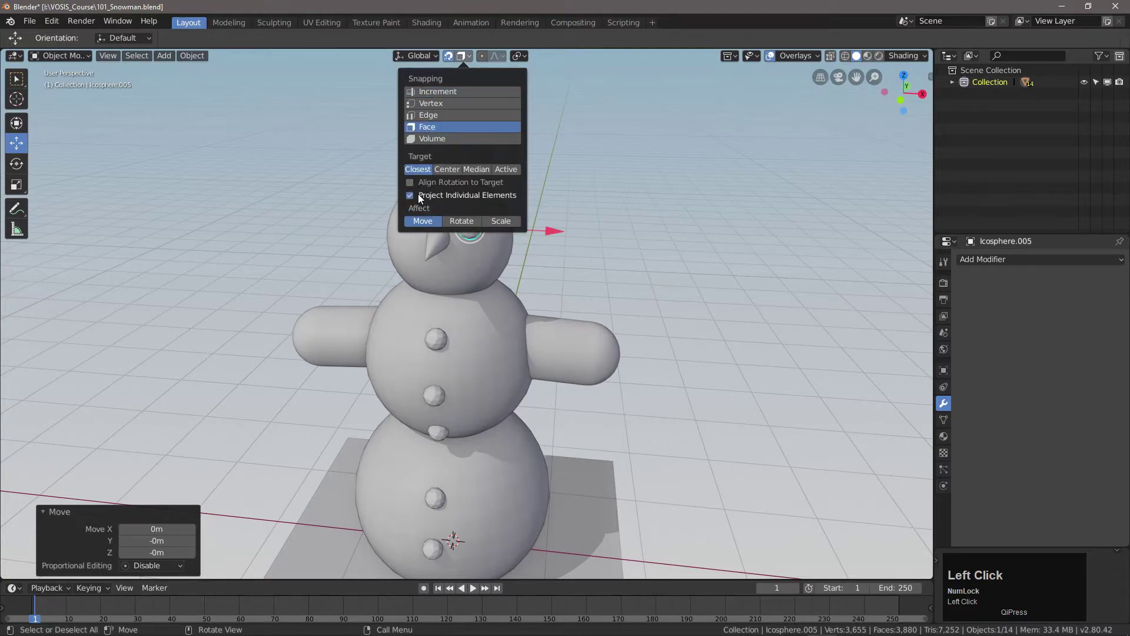
mouse_move(540, 255)
mouse_down()
mouse_move(565, 254)
mouse_move(580, 355)
mouse_move(551, 265)
mouse_up()
click(544, 255)
middle_drag(545, 255, 630, 277)
Step: Add a Mirror modifier on the X axis to the eye, with the head snowball as the mirror object
click(1012, 260)
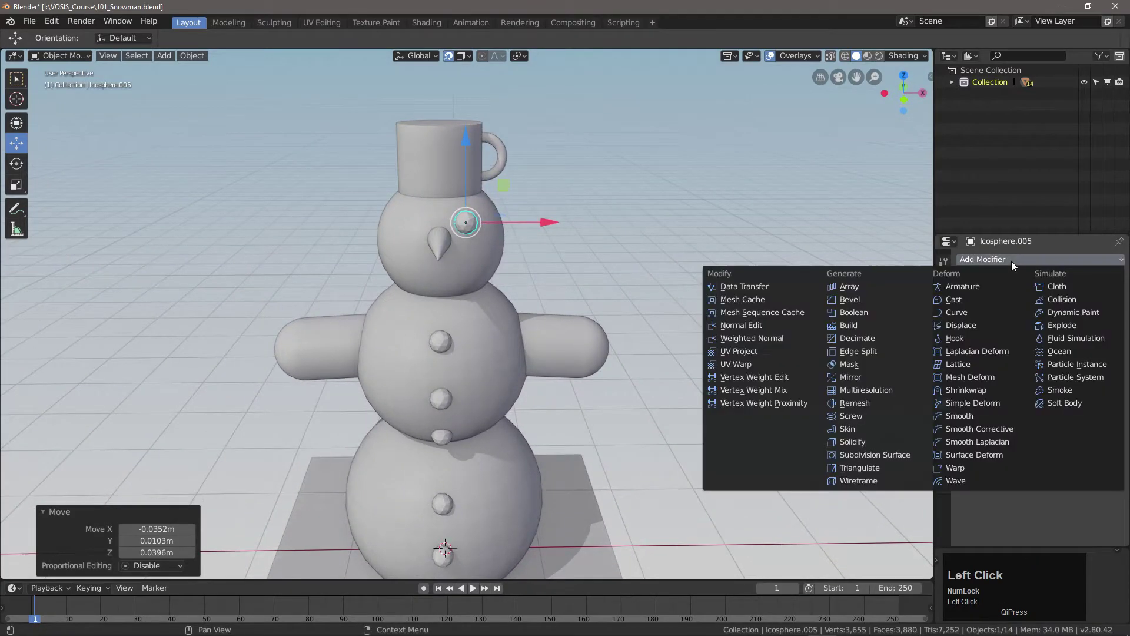
click(871, 390)
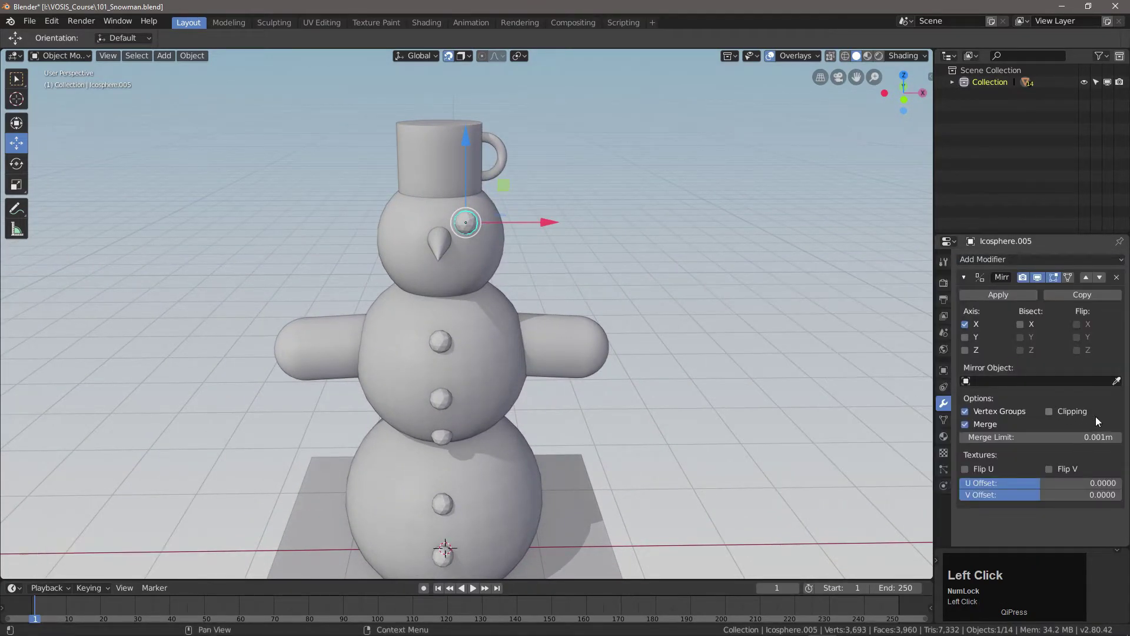
click(425, 217)
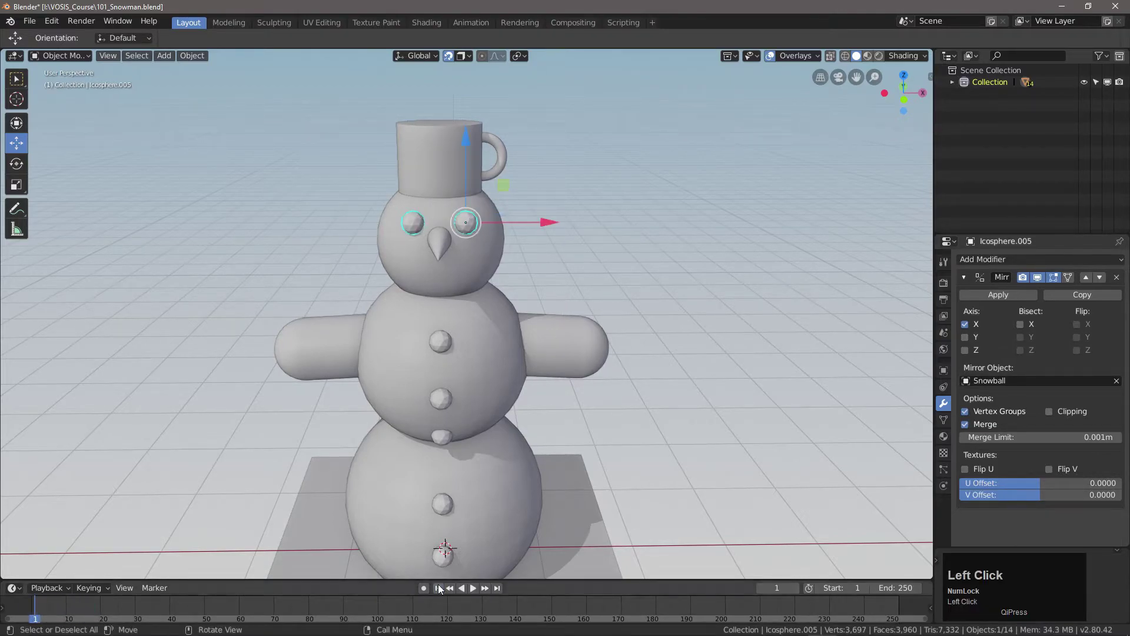
Step: Duplicate the eye down to the mouth corner as a single sphere without the Mirror modifier, scaled uniformly to 0.917
middle_drag(570, 329, 480, 232)
key(shift+d)
click(484, 278)
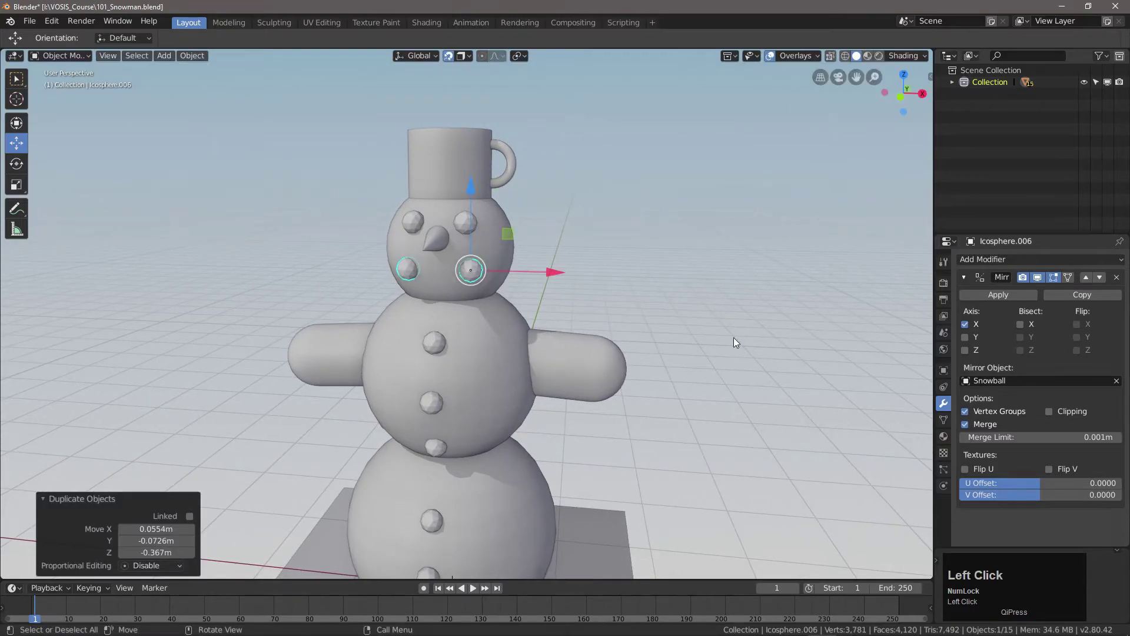
click(1117, 277)
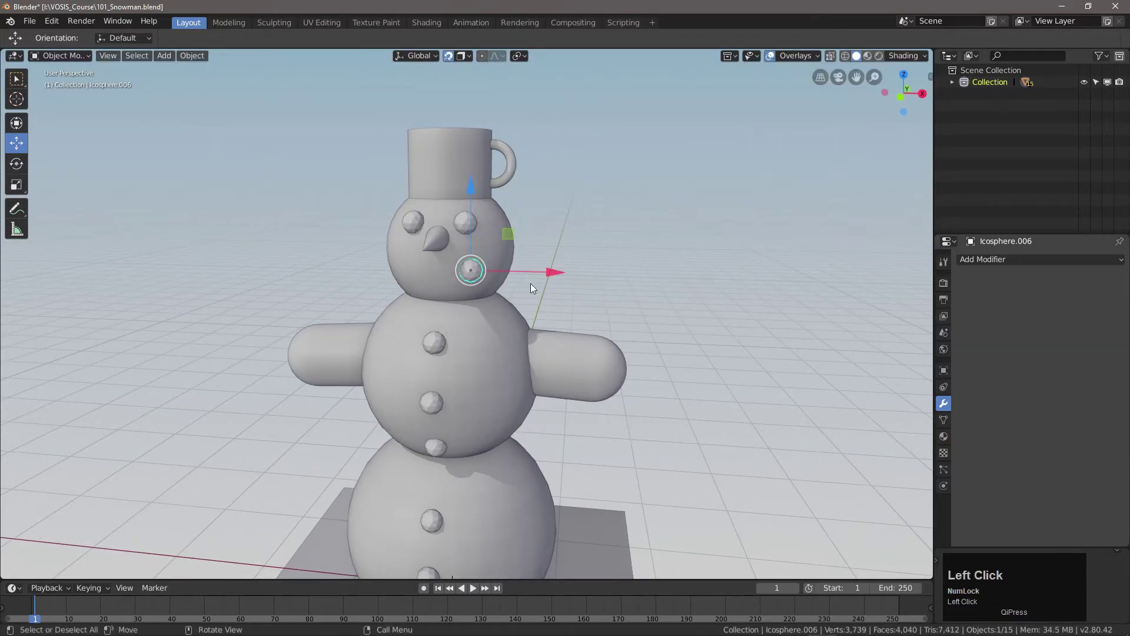
mouse_move(610, 302)
mouse_down()
mouse_move(589, 302)
mouse_move(628, 304)
mouse_up()
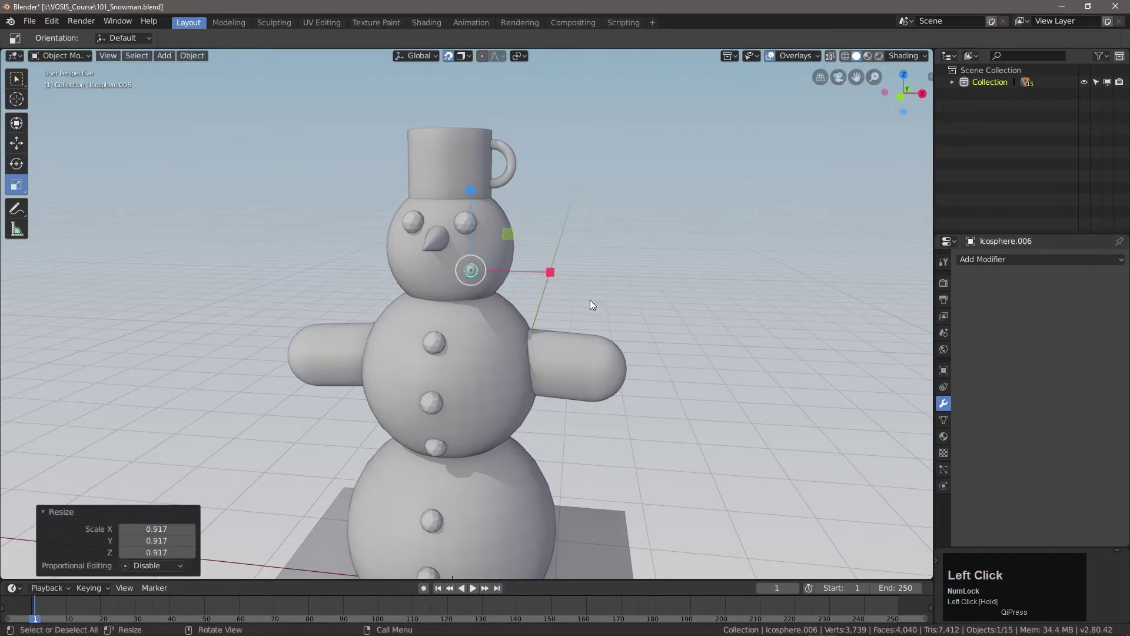
Step: Duplicate the small mouth sphere along the lower face to form a smile of four spheres and delete the surplus one
drag(557, 287, 555, 283)
mouse_move(491, 303)
middle_down()
mouse_move(514, 292)
mouse_move(476, 290)
middle_up()
key(shift+d)
click(454, 291)
key(shift+d)
click(424, 269)
middle_drag(554, 294, 479, 114)
key(x)
click(391, 285)
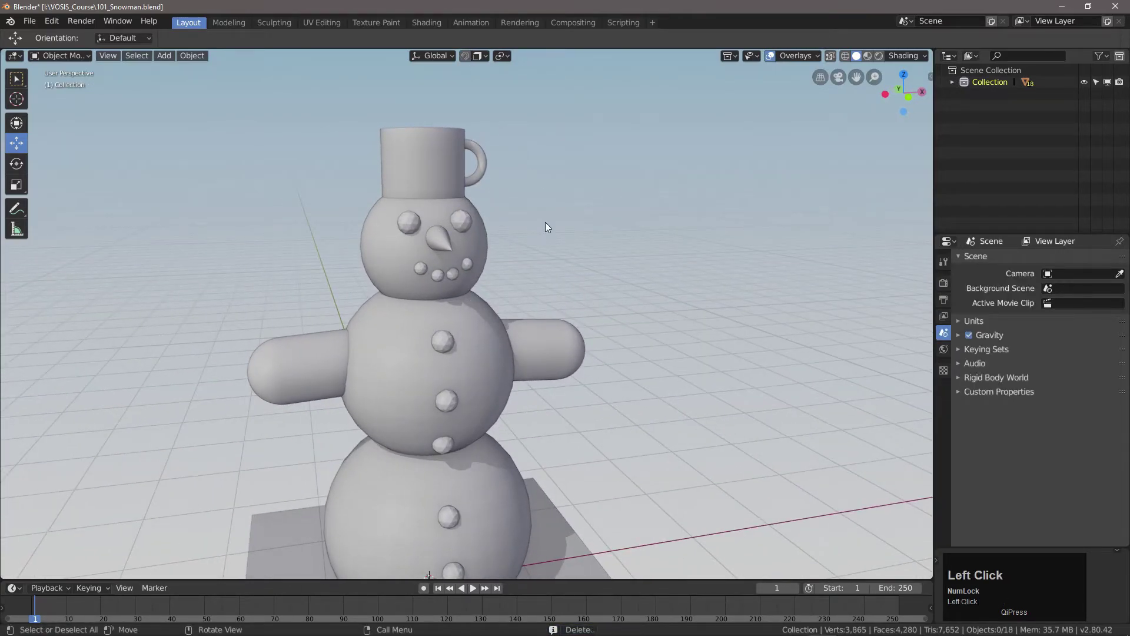
Step: Add a cylinder, scale it into a thin, tall pole and place it through the broom-side arm as a broom handle
click(437, 589)
middle_drag(466, 530, 332, 285)
key(shift+a)
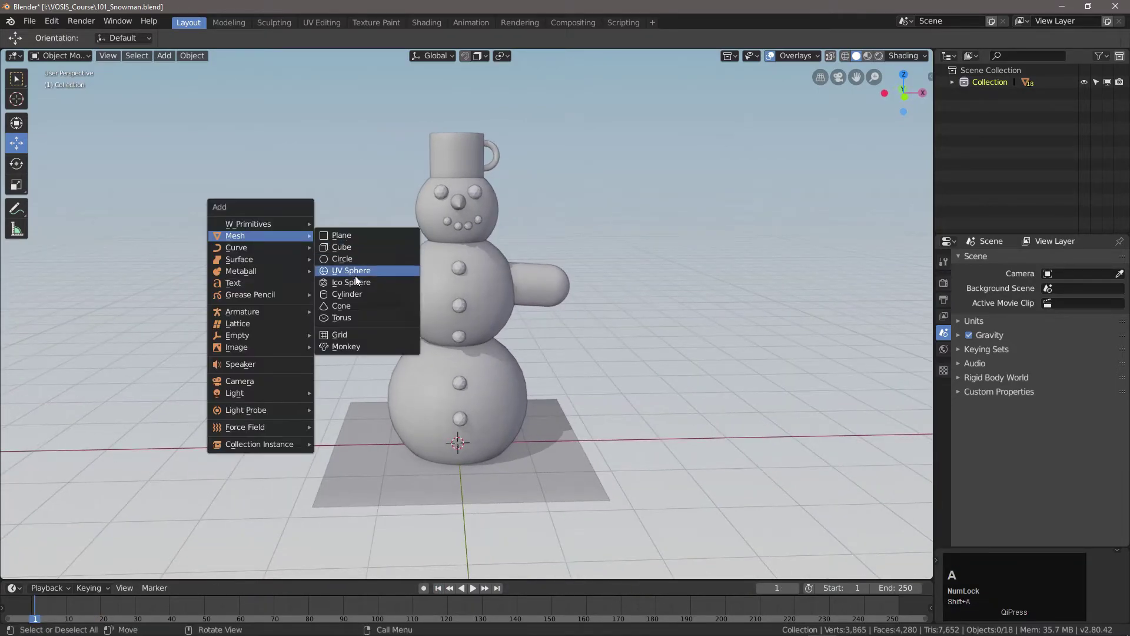
click(353, 289)
drag(548, 289, 451, 285)
key(shift+space)
key(s)
middle_drag(410, 234, 397, 239)
drag(396, 240, 366, 260)
middle_drag(366, 260, 461, 249)
drag(358, 199, 364, 277)
click(16, 143)
Step: Add a cube, move it up to the top of the handle and scale it into a flat, elongated broom head
click(163, 56)
click(294, 89)
drag(537, 437, 501, 159)
key(KP_1)
click(16, 184)
drag(341, 116, 431, 199)
middle_drag(431, 199, 398, 256)
drag(398, 256, 312, 204)
click(17, 143)
middle_drag(451, 264, 412, 248)
drag(360, 148, 360, 127)
middle_drag(360, 135, 411, 261)
Step: Add a cylinder, shrink it to bristle size and move it onto the outer end of the broom head
click(232, 54)
mouse_move(181, 68)
click(310, 141)
drag(433, 267, 426, 84)
click(16, 185)
drag(456, 147, 433, 149)
click(16, 143)
drag(494, 128, 398, 151)
Step: Stretch the bristle taller and raise it 0.0512 m along Z so that it stands on the broom head
scroll(340, 140, up, 5)
click(17, 184)
drag(330, 142, 336, 87)
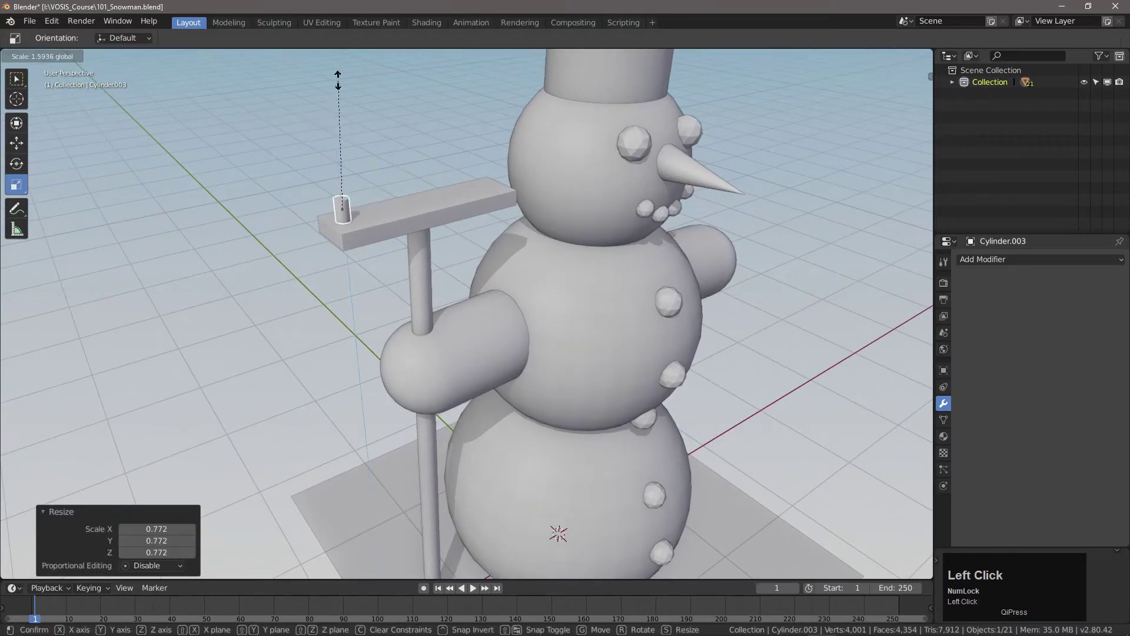
drag(362, 377, 362, 377)
click(16, 143)
drag(328, 118, 328, 109)
Step: In top view, scatter linked duplicates of the bristle over the outer part of the broom head
key(KP_7)
scroll(415, 277, up, 5)
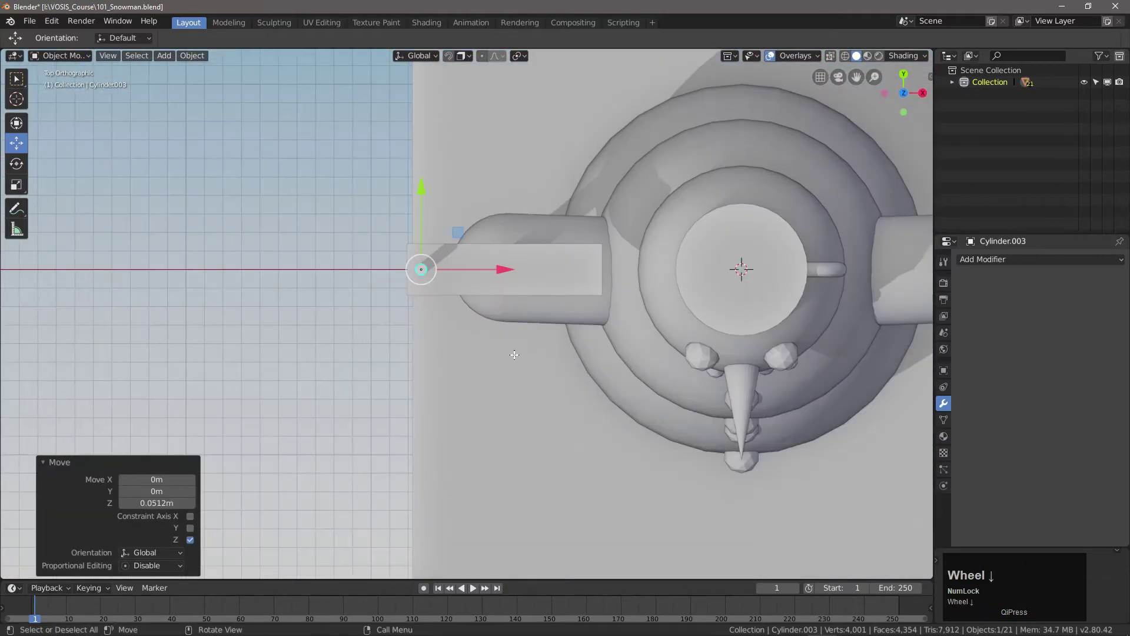
key(alt+d)
click(432, 293)
key(alt+d)
click(479, 299)
key(alt+d)
click(523, 275)
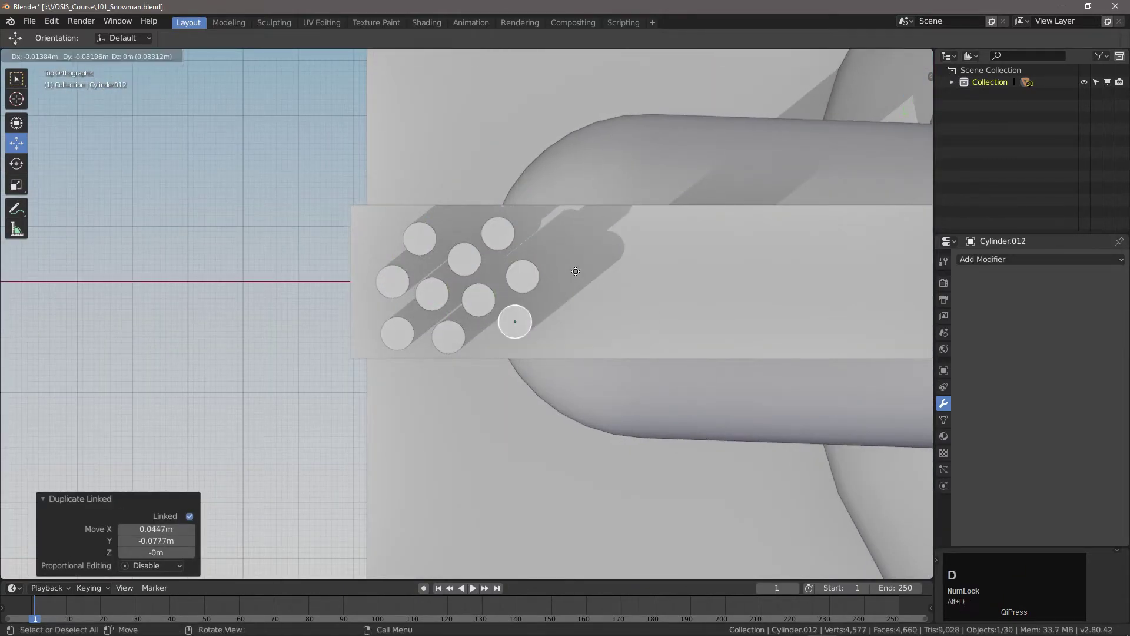
key(alt+d)
click(566, 328)
click(617, 165)
key(alt+d)
click(700, 259)
key(alt+d)
Step: Fill the inner part of the broom head with further linked duplicates of the bristle
shift+middle_drag(736, 194, 530, 206)
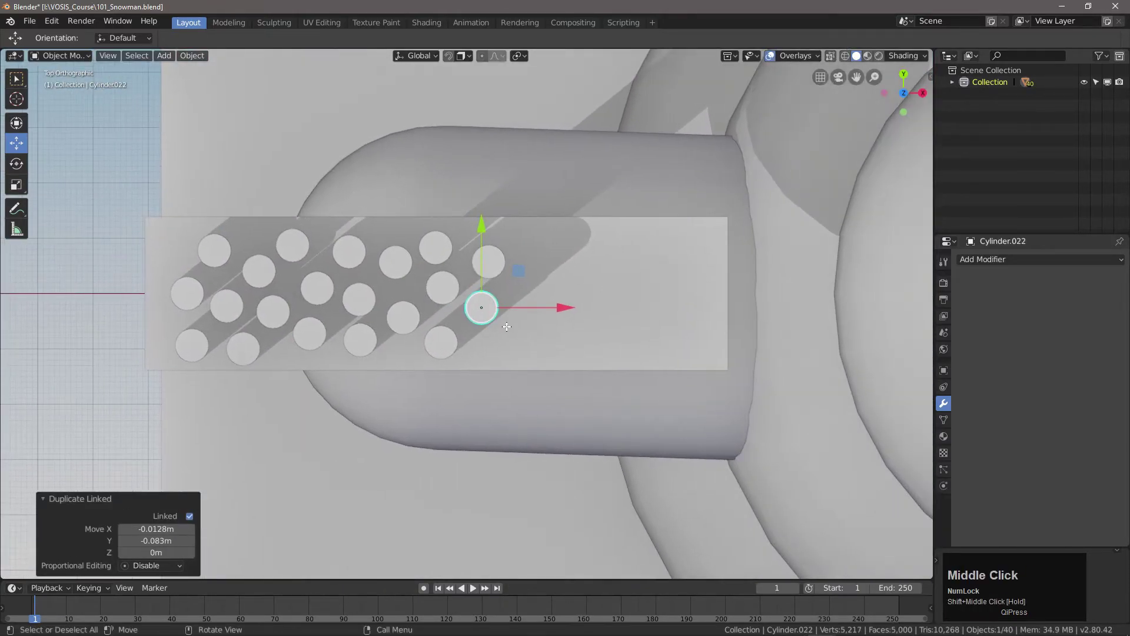
click(573, 222)
key(alt+d)
click(577, 224)
key(alt+d)
click(606, 338)
key(alt+d)
click(658, 288)
key(alt+d)
click(683, 253)
middle_drag(684, 252, 821, 308)
click(83, 147)
Step: Box-select the whole broom with its handle, head and bristles and rotate it slightly in the snowman's hand
click(16, 79)
scroll(563, 383, up, 1)
middle_drag(562, 383, 531, 399)
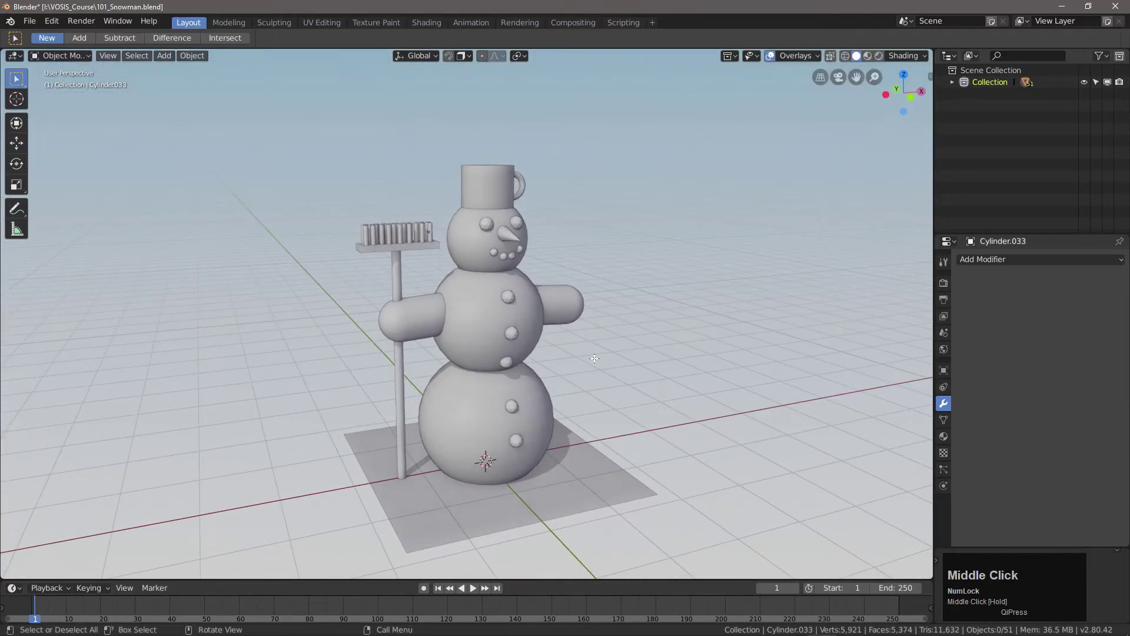
drag(444, 264, 349, 211)
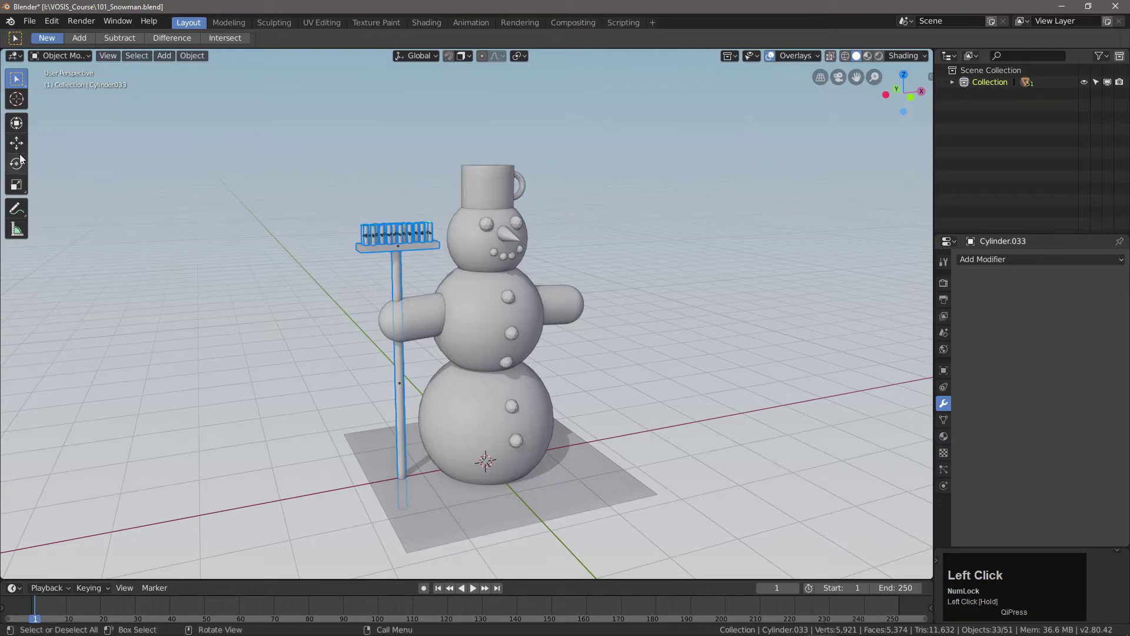
click(20, 160)
middle_drag(377, 238, 377, 299)
drag(376, 300, 406, 301)
middle_drag(444, 383, 427, 318)
drag(350, 177, 380, 155)
click(381, 156)
Step: Circle-select the hat, mug handle and head and rotate them slightly together
key(w)
key(w)
middle_drag(567, 276, 573, 204)
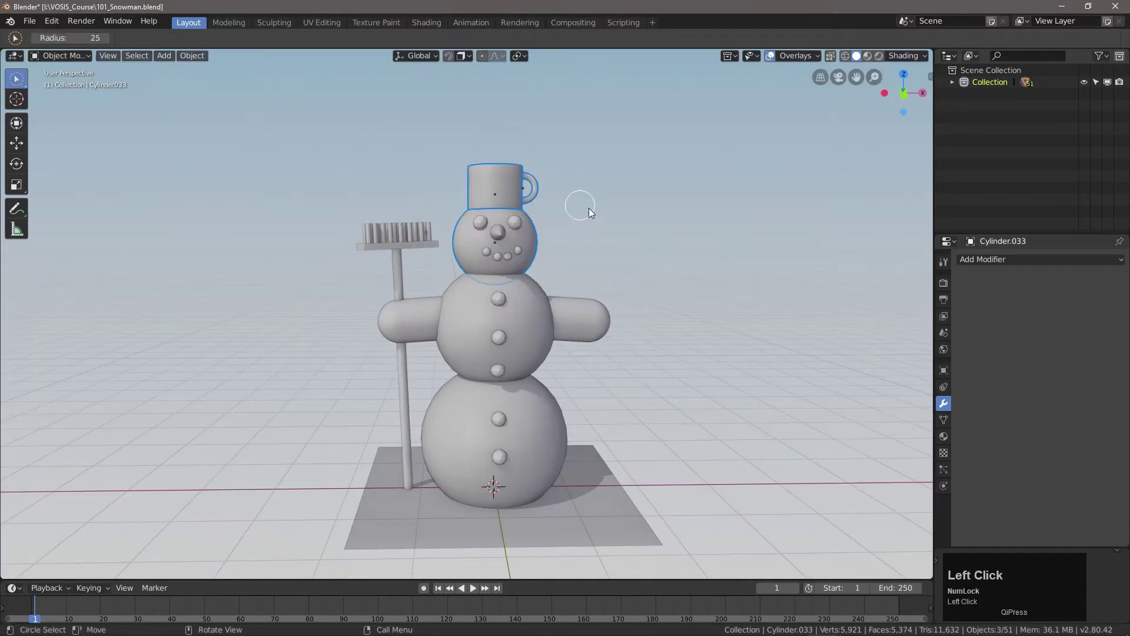
click(17, 162)
drag(547, 146, 521, 149)
click(543, 284)
Step: Toggle snapping and slightly reposition the middle ball's center button and the upper button on the base ball
click(500, 338)
middle_drag(508, 338, 538, 353)
click(17, 143)
click(449, 55)
drag(590, 371, 587, 367)
click(532, 414)
drag(611, 428, 612, 419)
middle_drag(612, 419, 515, 303)
click(613, 407)
Step: Rename the collection holding all the parts as Snowman and hide it in the viewport
scroll(554, 322, up, 2)
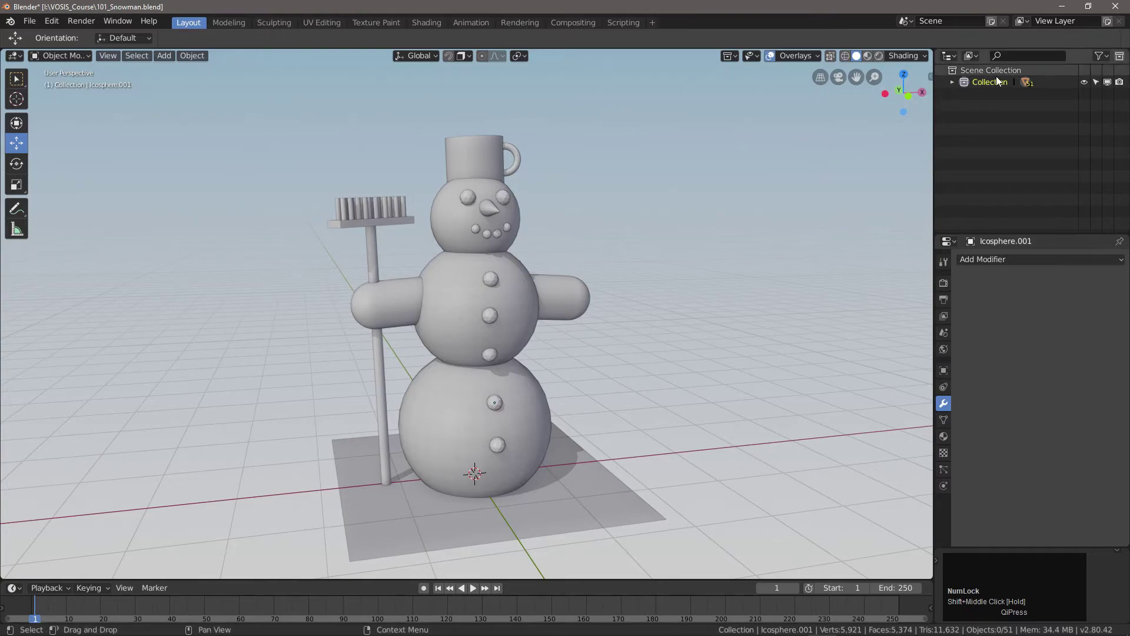
click(953, 82)
scroll(1002, 182, down, 3)
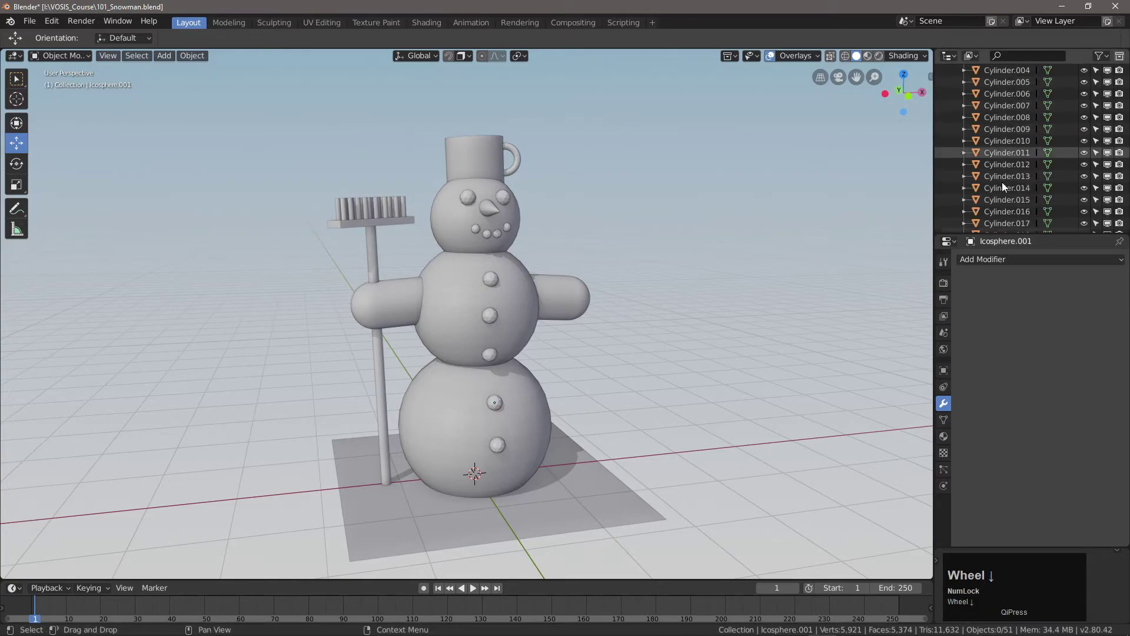
scroll(1002, 198, up, 5)
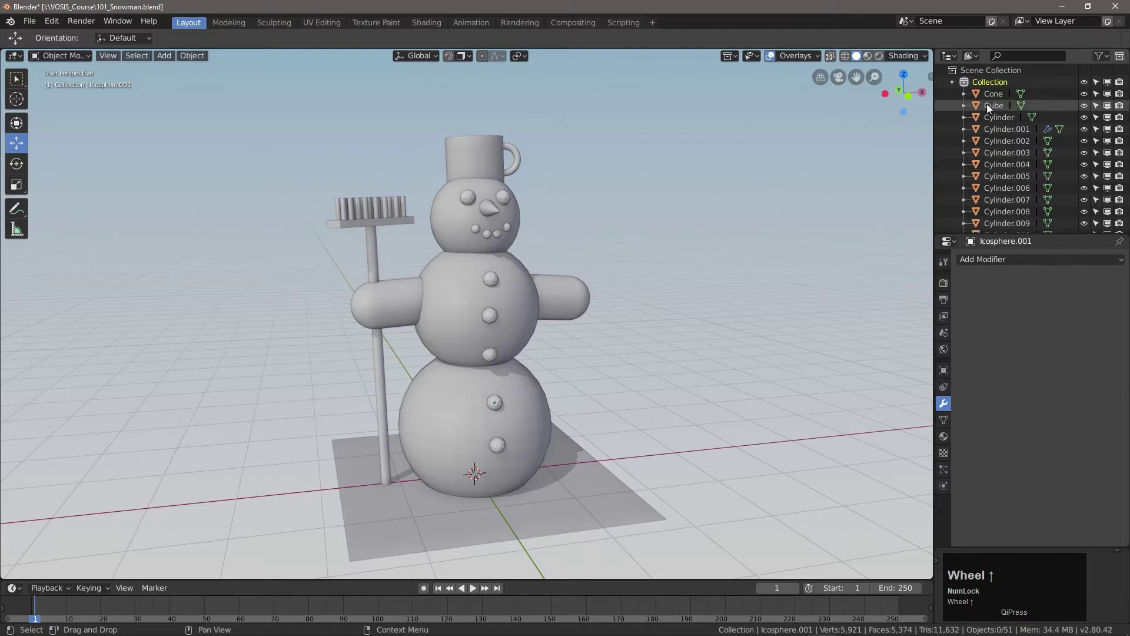
click(953, 82)
click(995, 82)
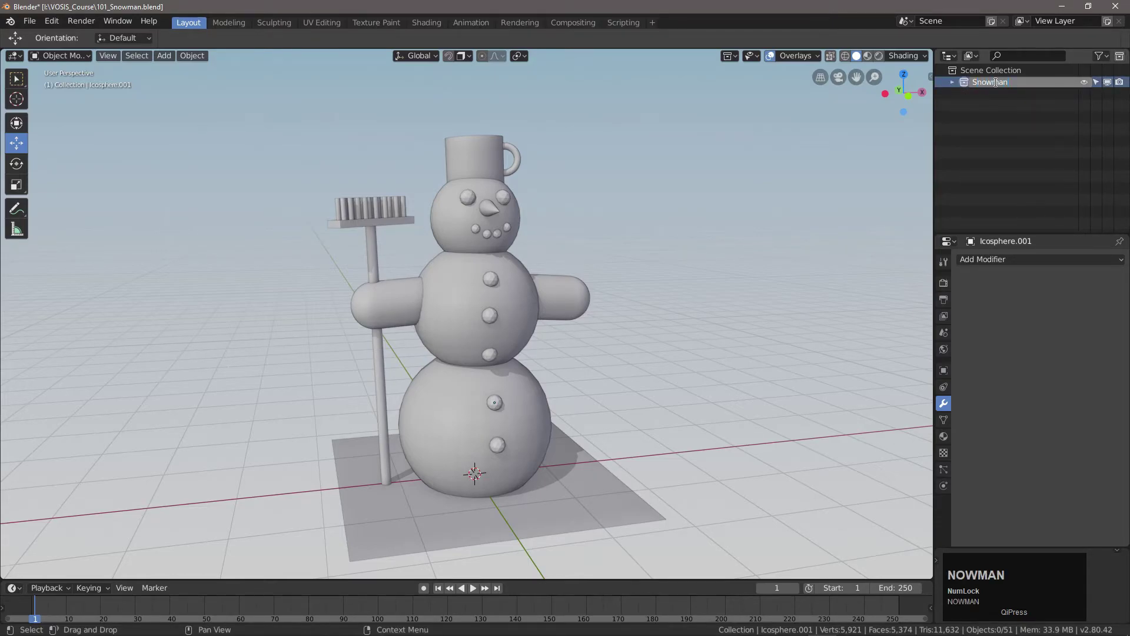
click(1084, 82)
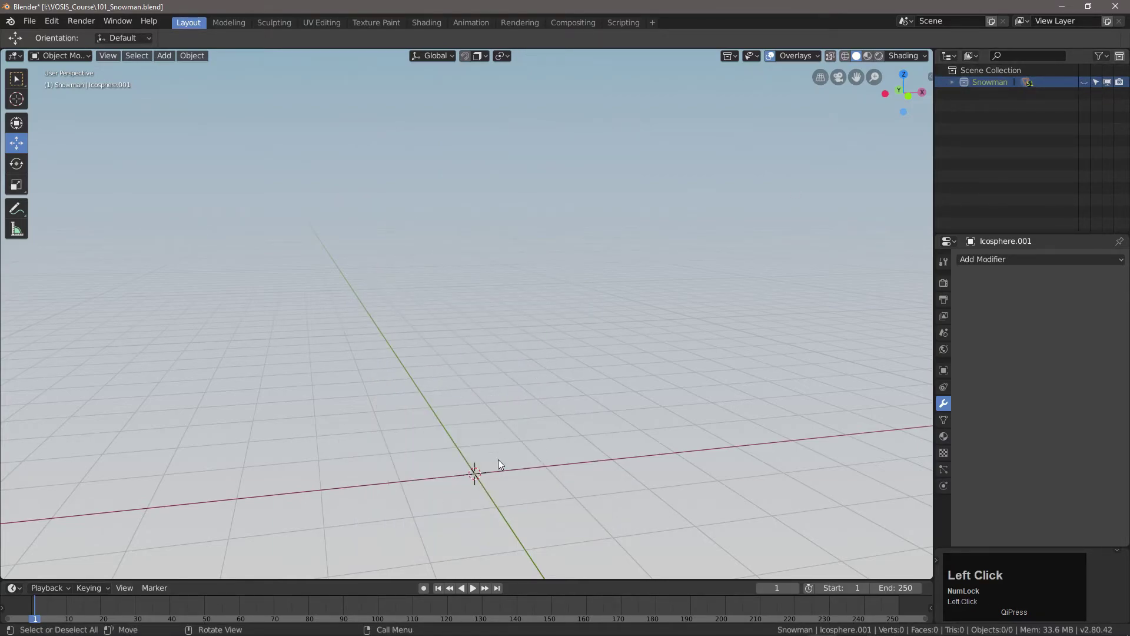
Step: Create a new collection in the scene and name it Tree
right_click(994, 126)
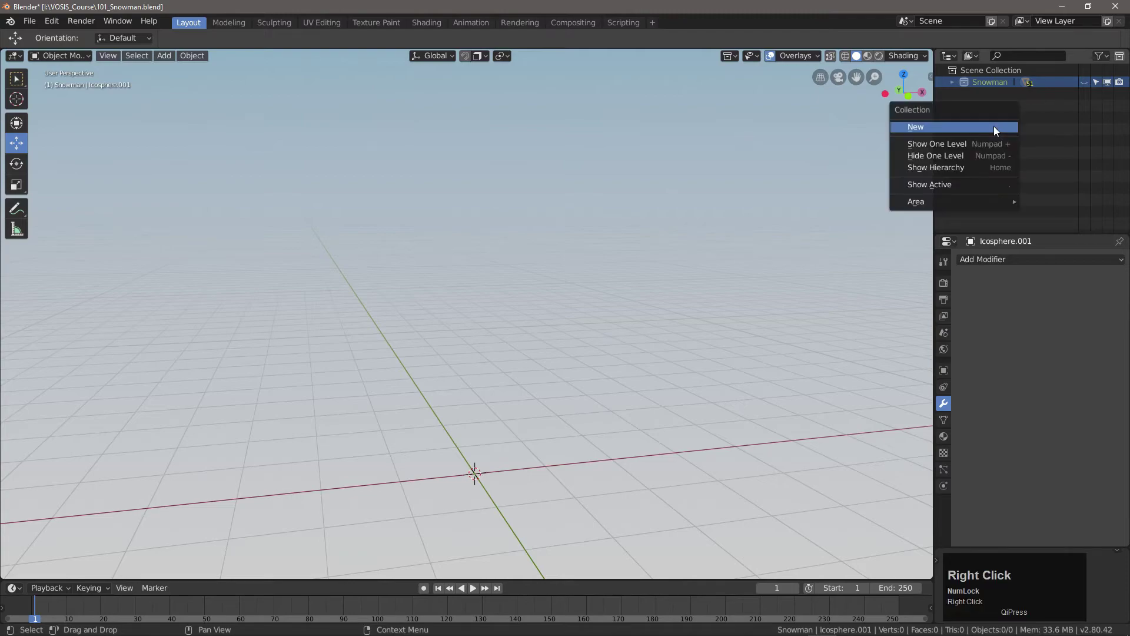
click(931, 129)
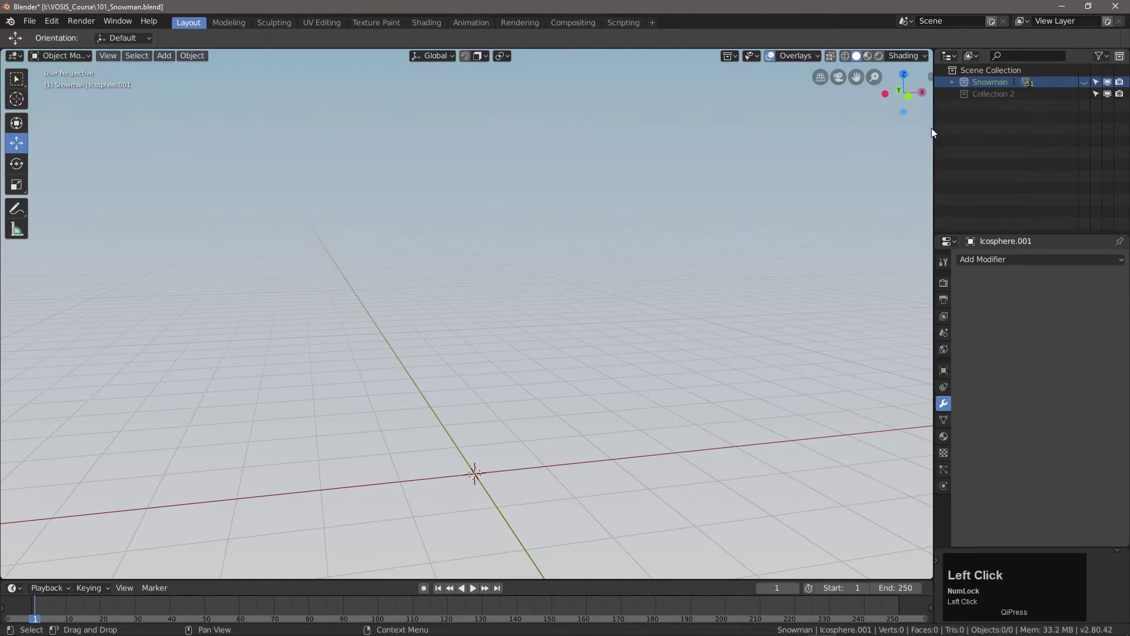
double_click(987, 97)
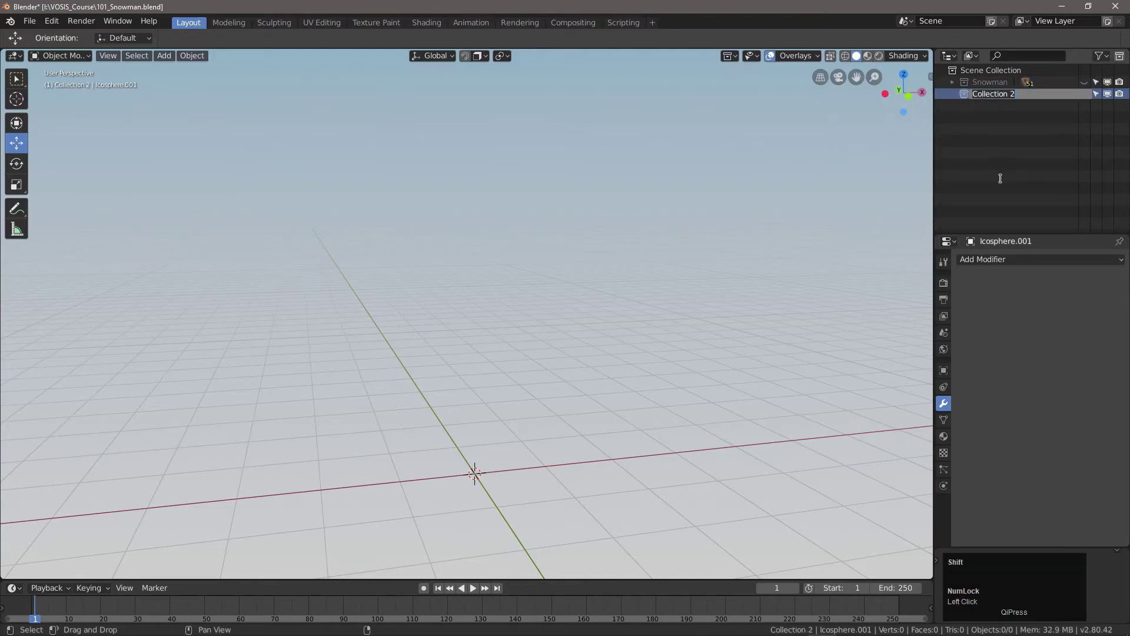
Step: Add a cylinder at the origin and scale it down as the tree trunk
key(shift+a)
mouse_move(323, 308)
click(447, 371)
drag(475, 385, 674, 327)
key(s)
key(Return)
Step: Add a cone and raise it along Z above the trunk
key(shift+a)
mouse_move(347, 346)
click(439, 431)
key(g)
key(z)
key(Return)
Step: Scale the cone along Z and adjust its height over the trunk to form the lowest branch layer
key(s)
key(z)
click(525, 384)
drag(474, 327, 475, 338)
middle_drag(558, 435, 558, 378)
drag(475, 333, 475, 339)
click(17, 79)
middle_drag(507, 294, 520, 385)
Step: Raise a linked duplicate of the cone as the second layer, scaled 0.782 in X and Y, and adjust its height along Z
key(alt+d)
key(z)
click(656, 383)
key(s)
click(610, 395)
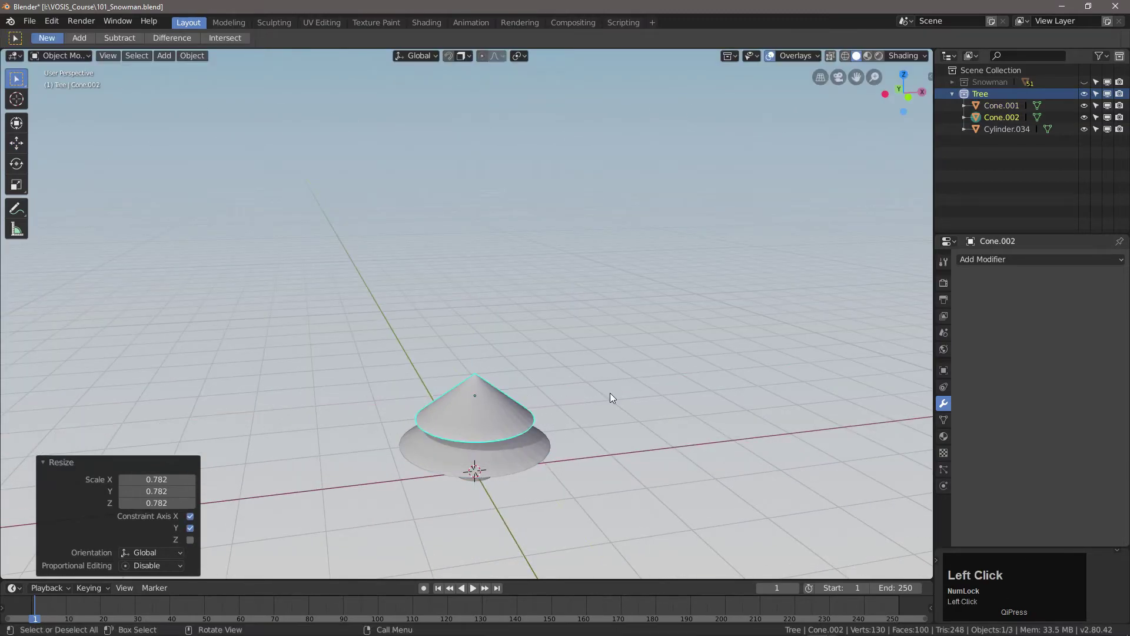
key(s)
key(z)
key(g)
key(z)
middle_drag(598, 382, 594, 341)
Step: Raise another linked duplicate of the cone along Z and scale it narrower as the third branch layer
key(alt+d)
key(z)
key(s)
key(z)
click(659, 337)
Step: Raise a linked duplicate along Z as the fourth branch layer, adjust its proportions and scale it uniformly to 0.774
key(alt+d)
key(z)
click(548, 360)
key(s)
key(z)
click(652, 313)
key(s)
click(556, 316)
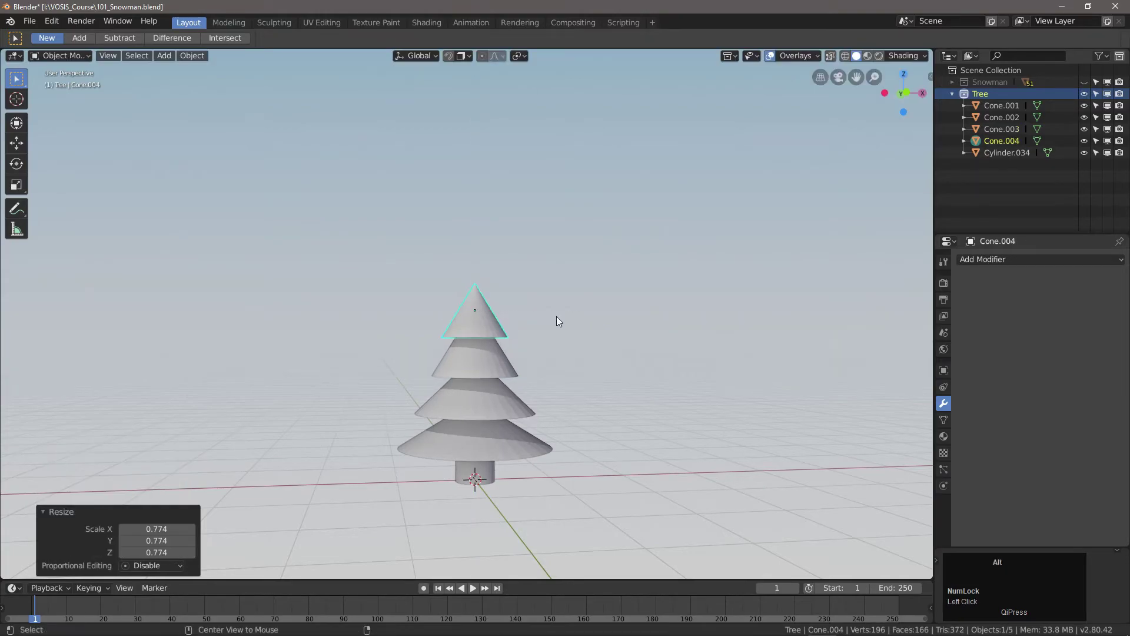
Step: Raise a fifth linked cone duplicate along Z as the treetop and narrow it in X and Y only
key(alt+d)
key(z)
click(576, 293)
key(s)
key(shift+z)
click(560, 295)
middle_drag(560, 295, 557, 407)
click(558, 411)
scroll(482, 491, up, 2)
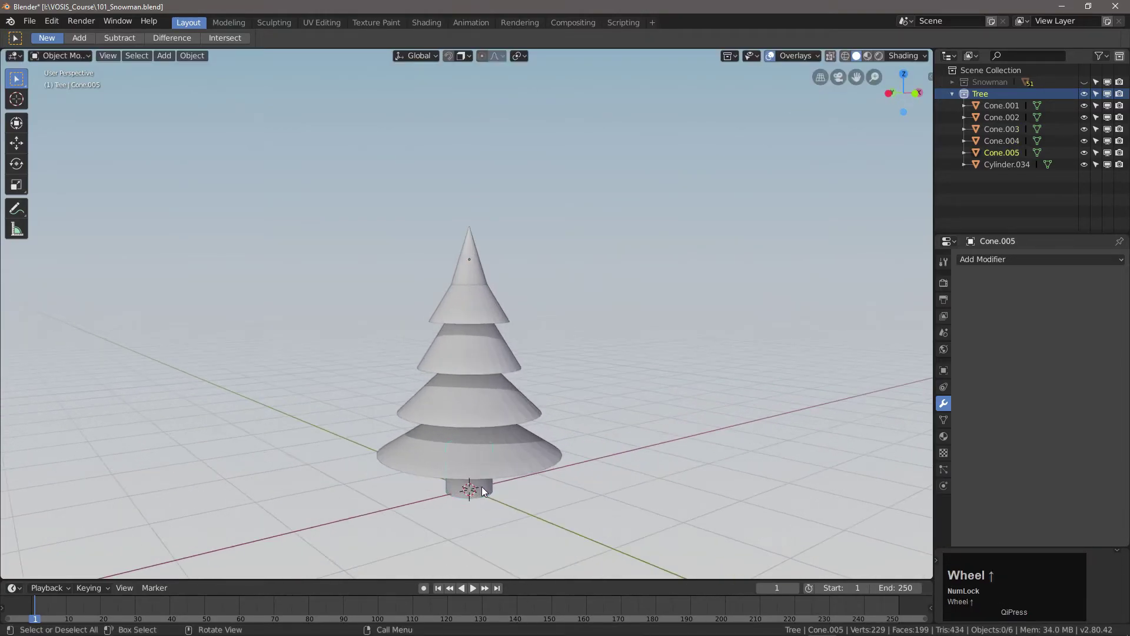
Step: Hide the Tree collection and show the Snowman collection again
click(471, 277)
click(943, 420)
click(582, 373)
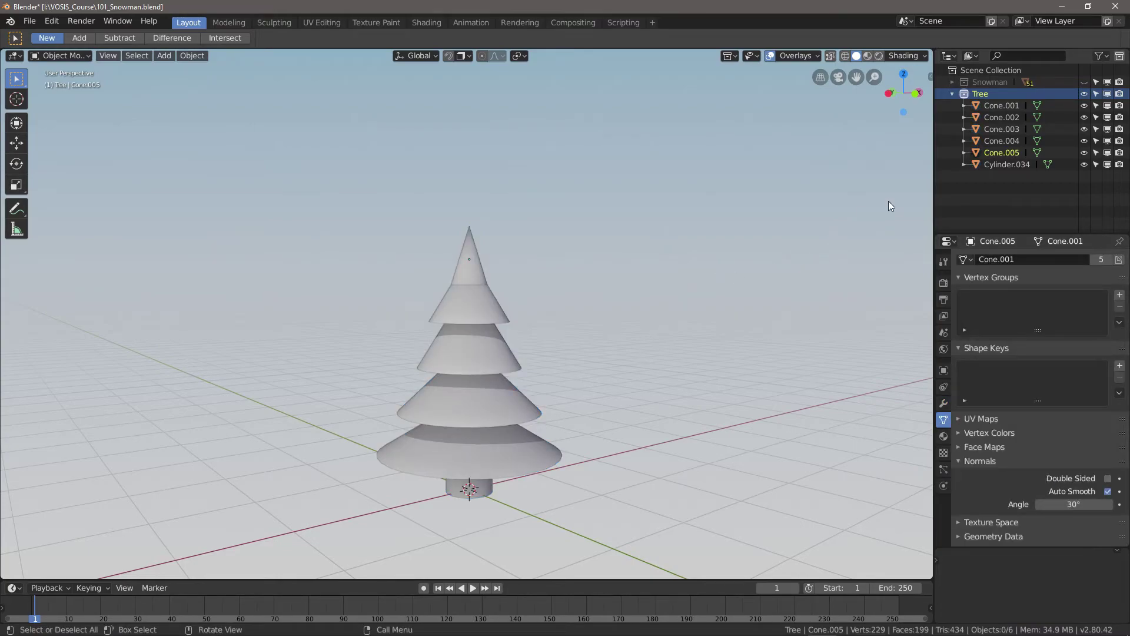
click(1084, 93)
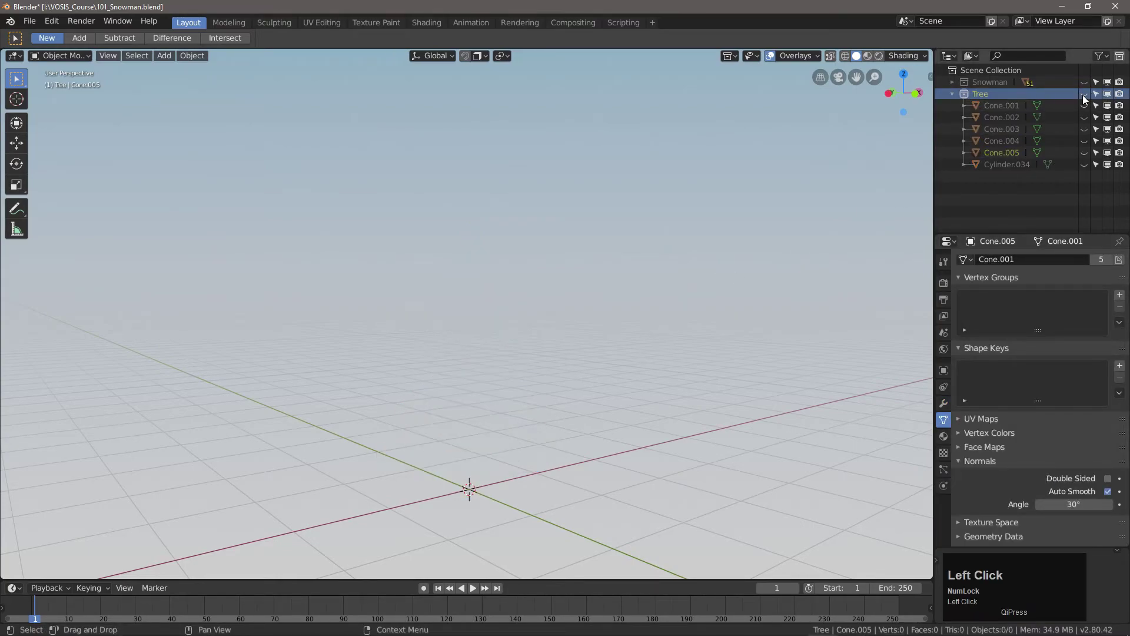
click(1084, 82)
scroll(596, 382, down, 2)
mouse_move(596, 381)
middle_down()
mouse_move(601, 352)
mouse_move(591, 366)
middle_up()
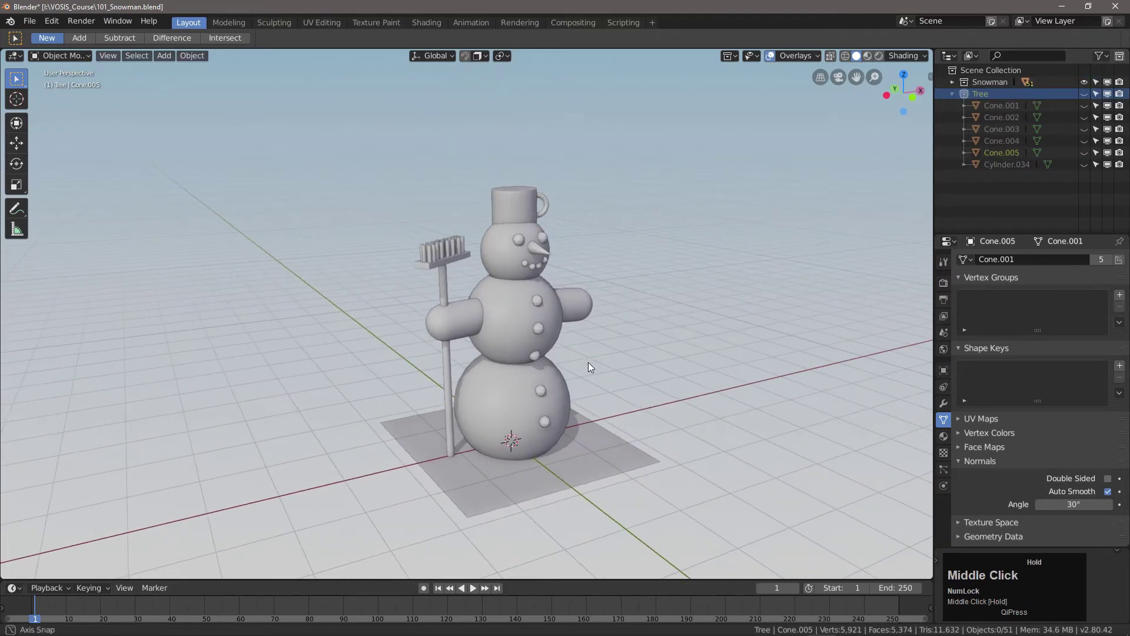
Step: Add a collection instance of Tree and move it in the XY plane by about -2.28 m in X and 2.47 m in Y
click(165, 55)
mouse_move(244, 293)
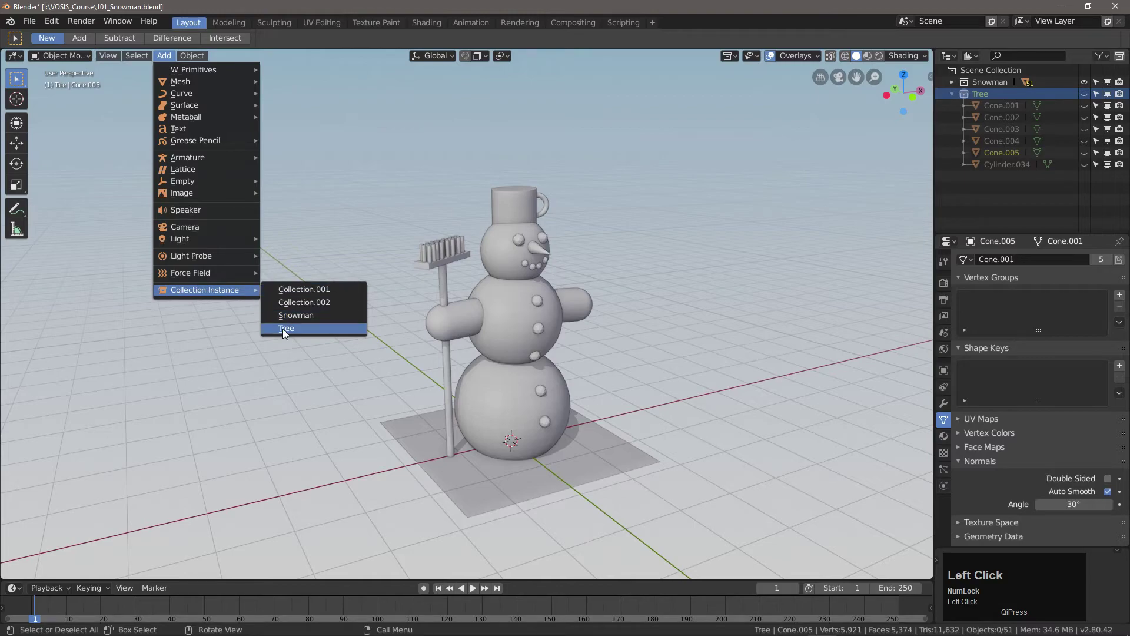
click(299, 330)
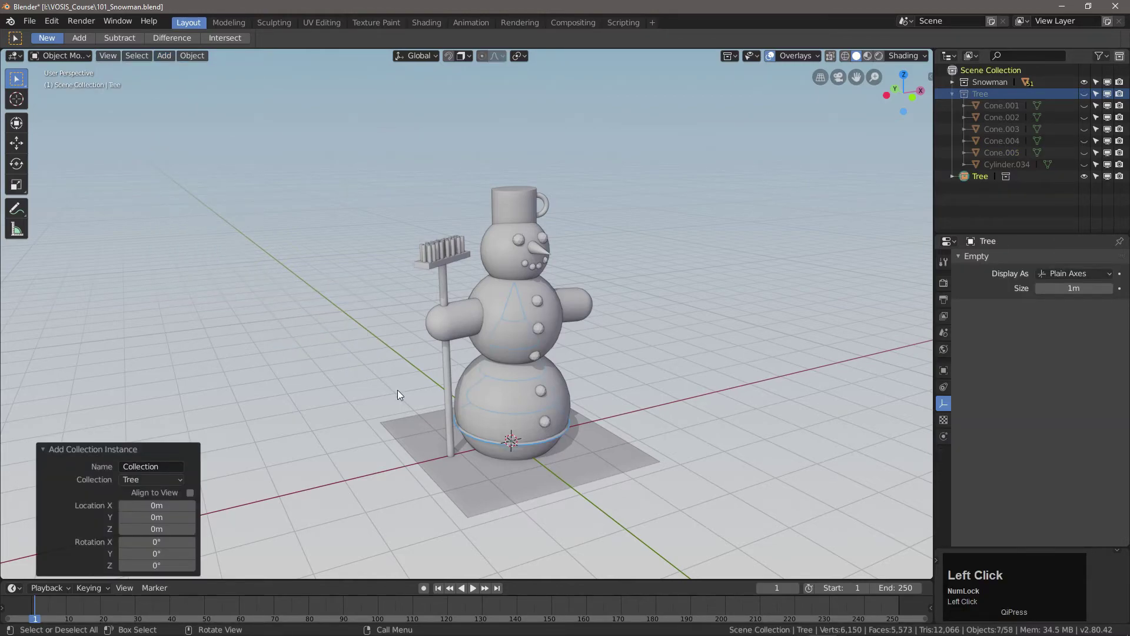
key(g)
key(shift+z)
click(376, 359)
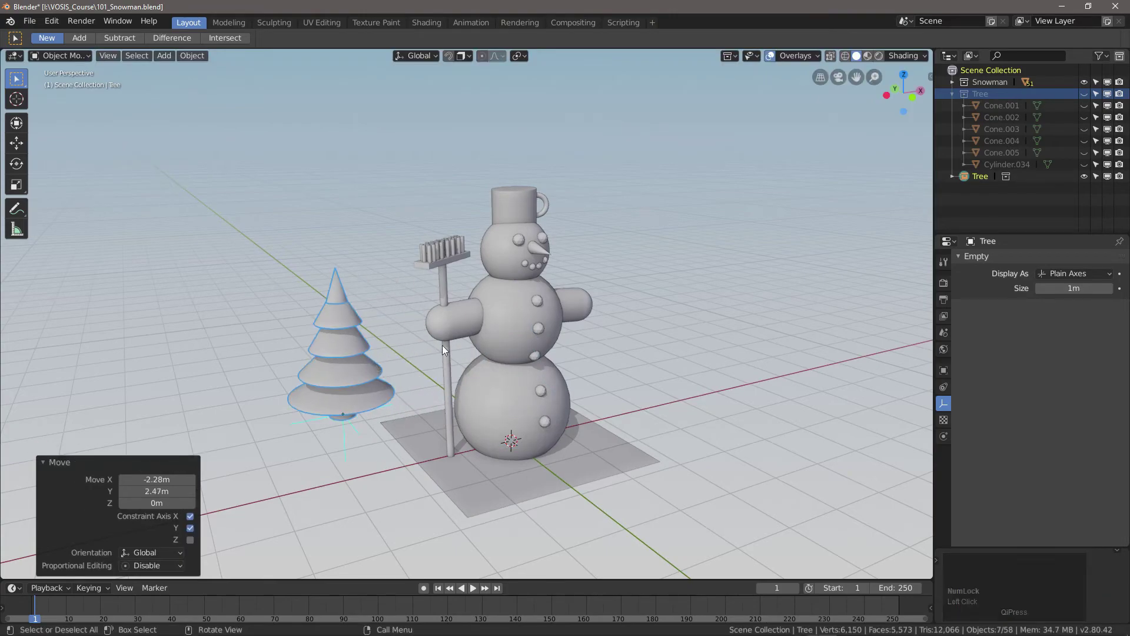
Step: Show the source Tree collection with the Snowman collection hidden, and scale its fourth cone layer uniformly to 0.874
click(1083, 93)
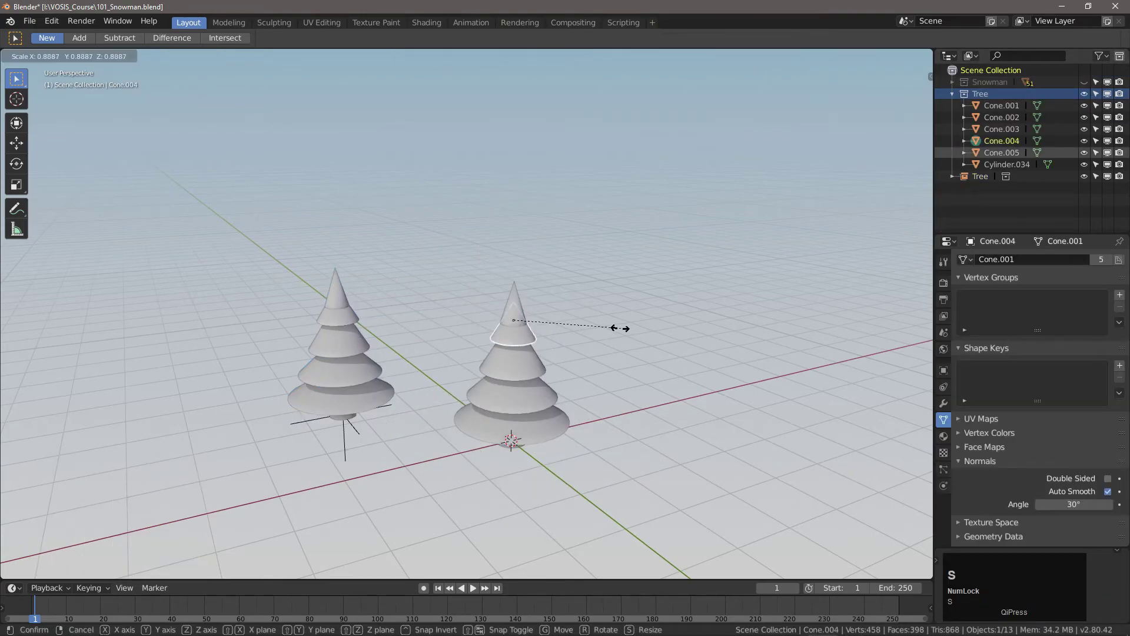
click(619, 323)
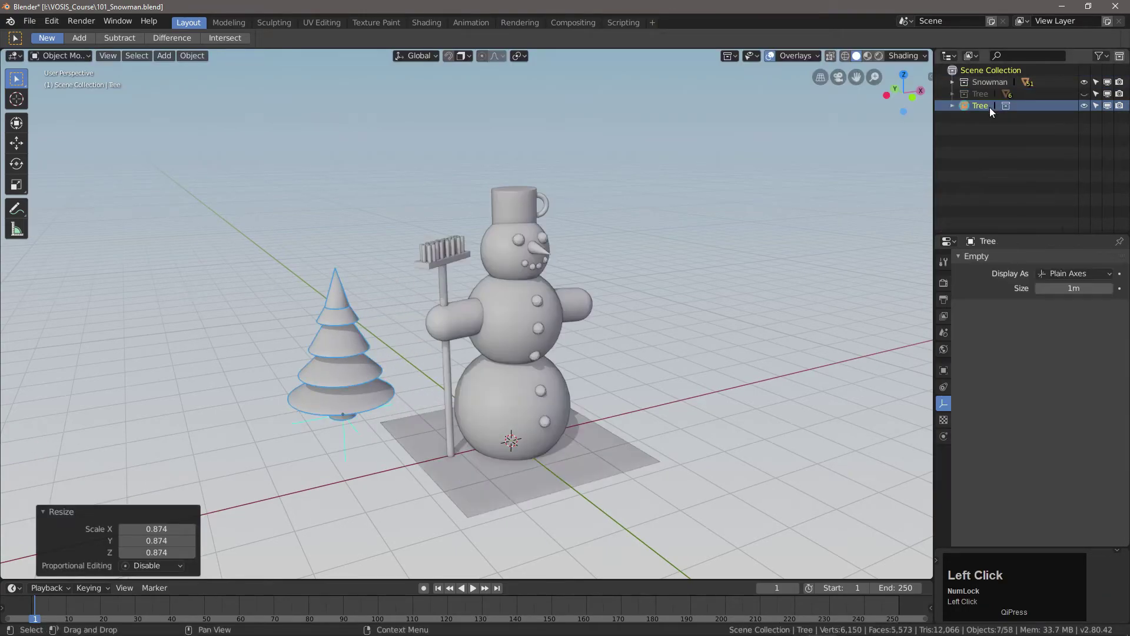
Step: Duplicate the tree instance within the XY plane, place it beside the first tree on the broom side and scale it down slightly
key(shift+d)
key(shift+z)
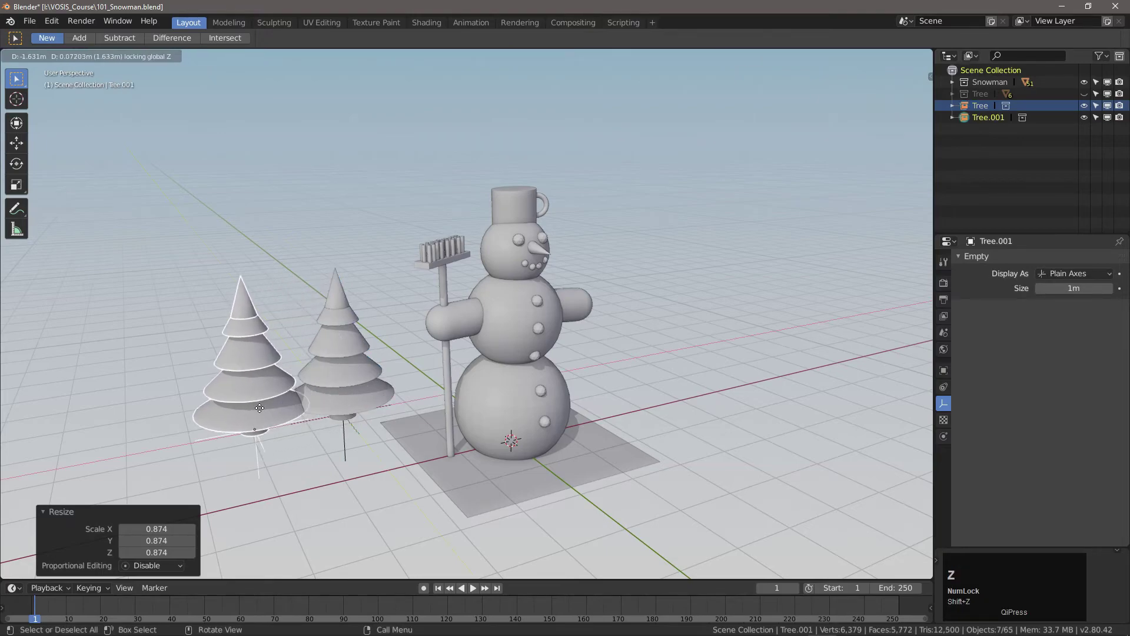
click(318, 401)
key(s)
click(313, 399)
Step: Duplicate the tree instance in the XY plane behind the first two and stretch it to 1.895 along Z
key(shift+d)
key(shift+z)
click(362, 378)
key(s)
click(440, 335)
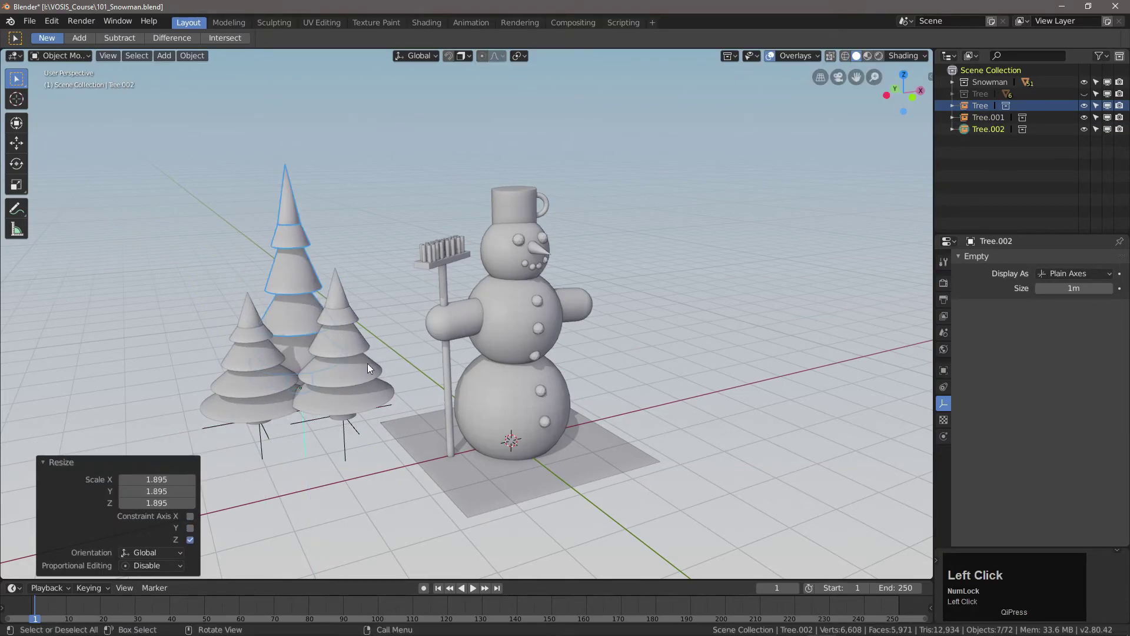
Step: Duplicate the tall tree instance in the XY plane, place it at the outer edge of the broom-side group and enlarge it
key(shift+d)
key(shift+z)
click(235, 391)
key(s)
click(281, 377)
Step: Duplicate the large tree in the XY plane, scale the copy to 0.780 and shorten it along Z
key(shift+d)
key(shift+z)
click(361, 331)
key(s)
click(353, 312)
key(s)
key(z)
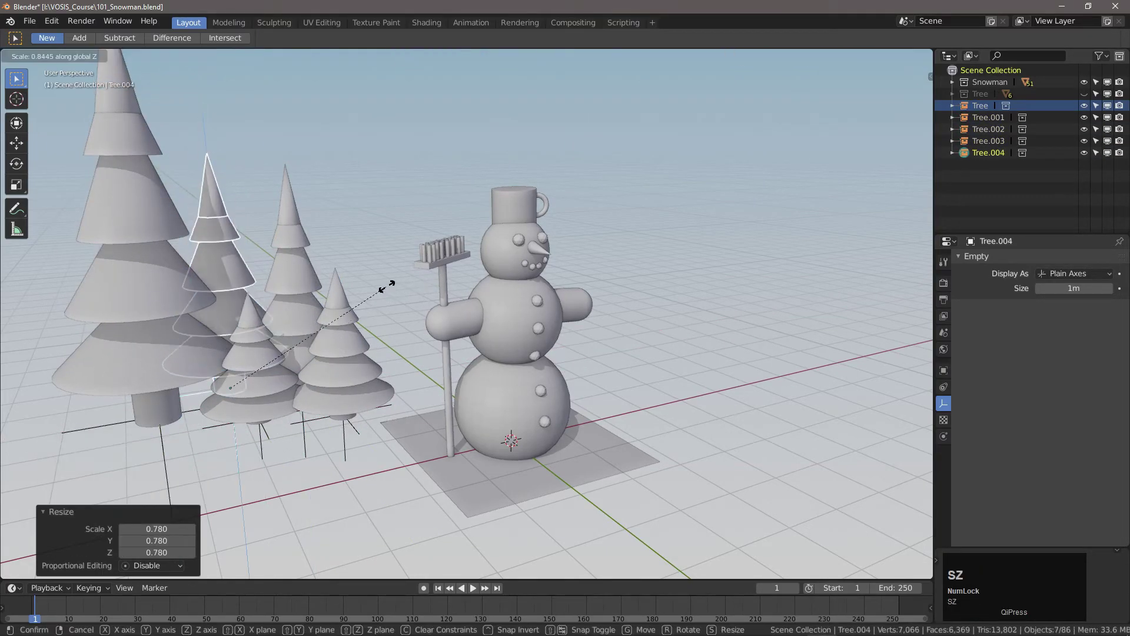
click(356, 302)
Step: Add another duplicated tree to the broom-side group, resize it and adjust its position within the XY plane
scroll(338, 326, down, 4)
middle_drag(331, 328, 333, 442)
key(shift+d)
key(shift+z)
click(289, 430)
key(s)
click(278, 429)
key(g)
key(shift+z)
click(295, 426)
Step: Duplicate the tree instance twice more in the XY plane and resize the second copy
key(shift+d)
key(shift+z)
click(409, 344)
key(shift+d)
key(shift+z)
click(391, 412)
key(s)
click(360, 420)
Step: Duplicate a tree to the snowman's other side in the XY plane, scale it uniformly and adjust its height along Z
scroll(333, 442, down, 2)
key(shift+d)
key(shift+z)
click(553, 368)
key(s)
click(530, 375)
key(s)
key(z)
click(535, 380)
Step: Place three more tree duplicates in the XY plane on the side opposite the broom, resizing the last one
key(shift+d)
key(shift+z)
click(628, 383)
middle_drag(613, 383, 554, 345)
key(shift+d)
key(shift+z)
click(578, 412)
key(shift+d)
key(shift+z)
click(566, 385)
key(s)
Step: Duplicate the tree farther out on the side opposite the broom, scale it uniformly and change its height along Z
key(shift+d)
key(shift+z)
click(643, 373)
key(s)
click(634, 376)
key(s)
key(z)
click(653, 349)
Step: Add two more tree duplicates in the XY plane, offsetting the last by about -0.464 m in X and -0.332 m in Y
key(shift+d)
key(shift+z)
click(648, 321)
key(shift+d)
key(shift+z)
click(636, 391)
mouse_move(637, 412)
middle_down()
mouse_move(504, 372)
mouse_move(604, 406)
mouse_move(644, 394)
middle_up()
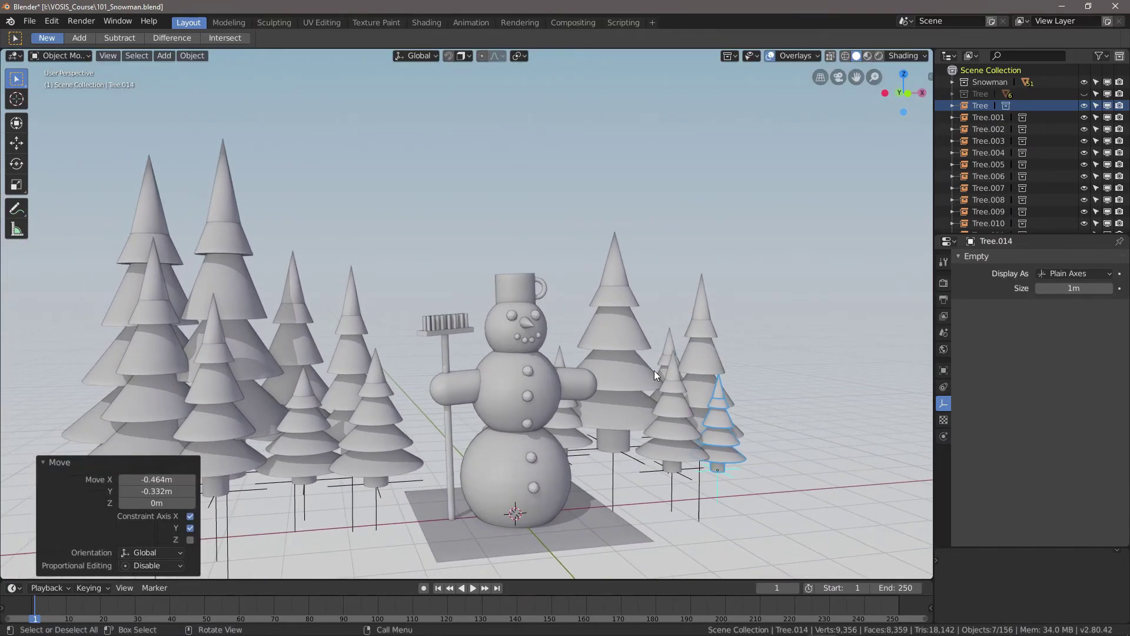
Step: Hide the Snowman collection, show the source Tree collection and tilt its cone layers by slight free rotations
click(1084, 82)
click(1085, 94)
click(524, 461)
middle_drag(685, 469, 577, 421)
key(r)
click(516, 430)
key(r)
click(650, 429)
key(r)
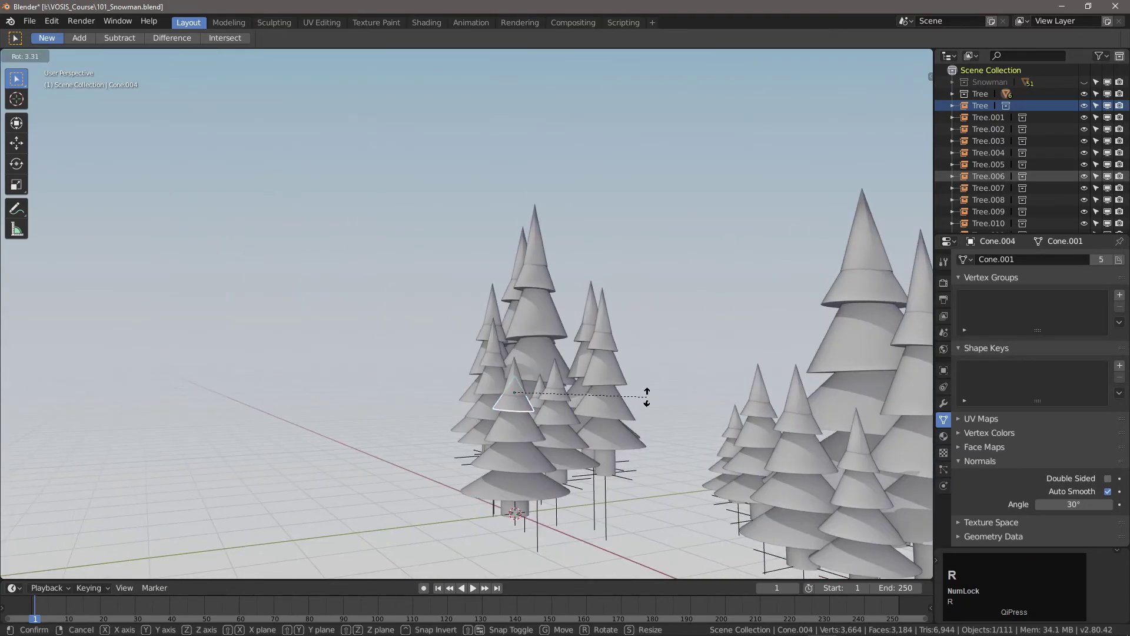
click(646, 396)
Step: Rotate three of the tree instances about the Z axis to vary their orientation
middle_drag(636, 401, 471, 407)
click(173, 235)
key(r)
key(z)
click(256, 274)
click(386, 406)
key(r)
key(z)
click(522, 417)
click(629, 365)
key(r)
key(z)
click(609, 472)
Step: Hide the source Tree collection, show the Snowman collection again and deselect everything
click(1085, 95)
click(1084, 82)
key(a)
key(a)
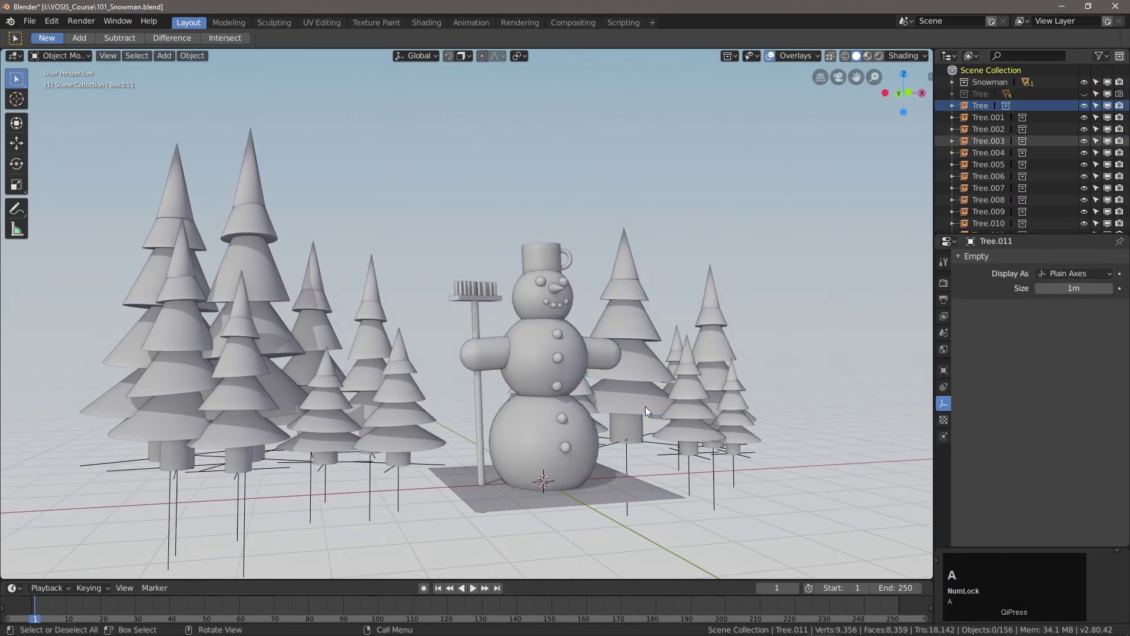
Step: Set the viewport shading colour mode to Object
middle_drag(605, 400, 600, 359)
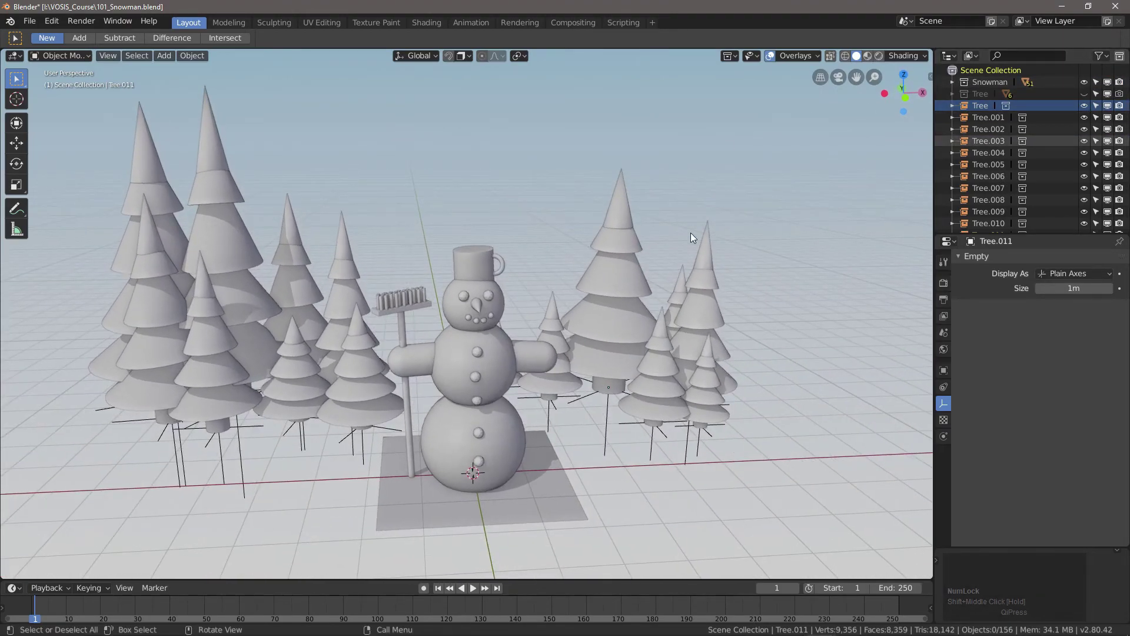
click(899, 54)
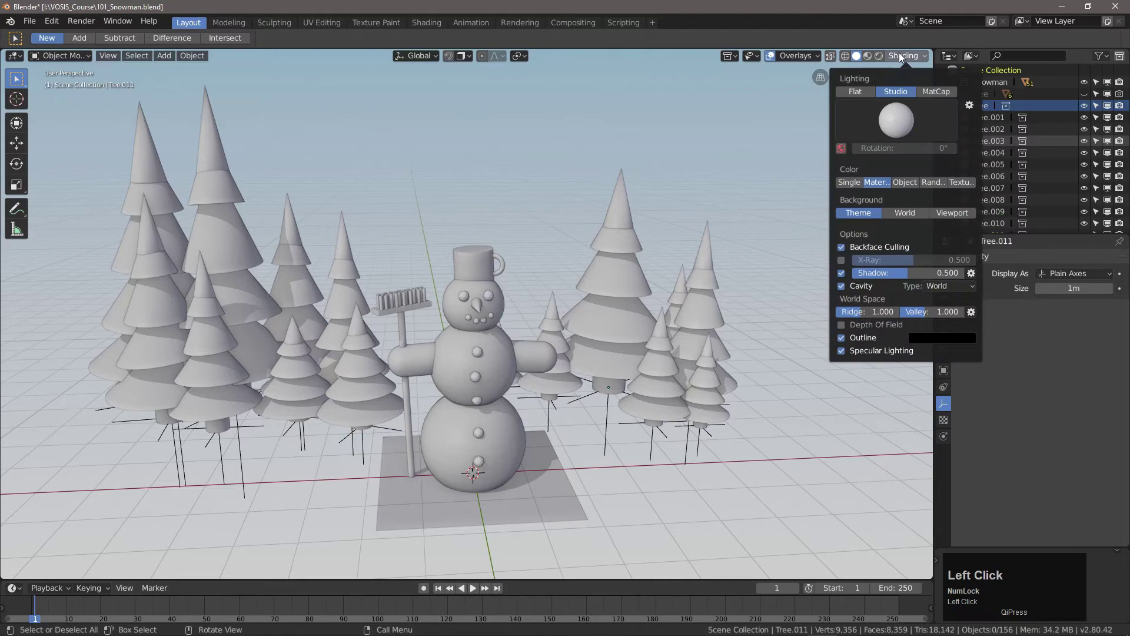
click(905, 181)
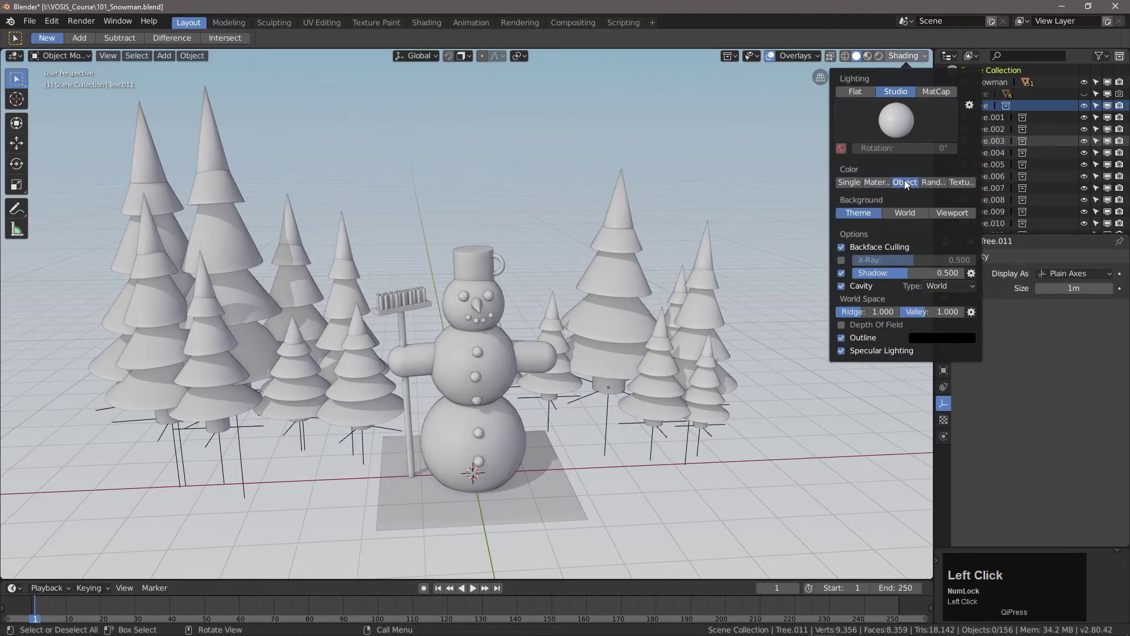
Step: Set the hat cylinder's Viewport Display colour to blue and copy that colour to the ring-shaped handle
click(471, 264)
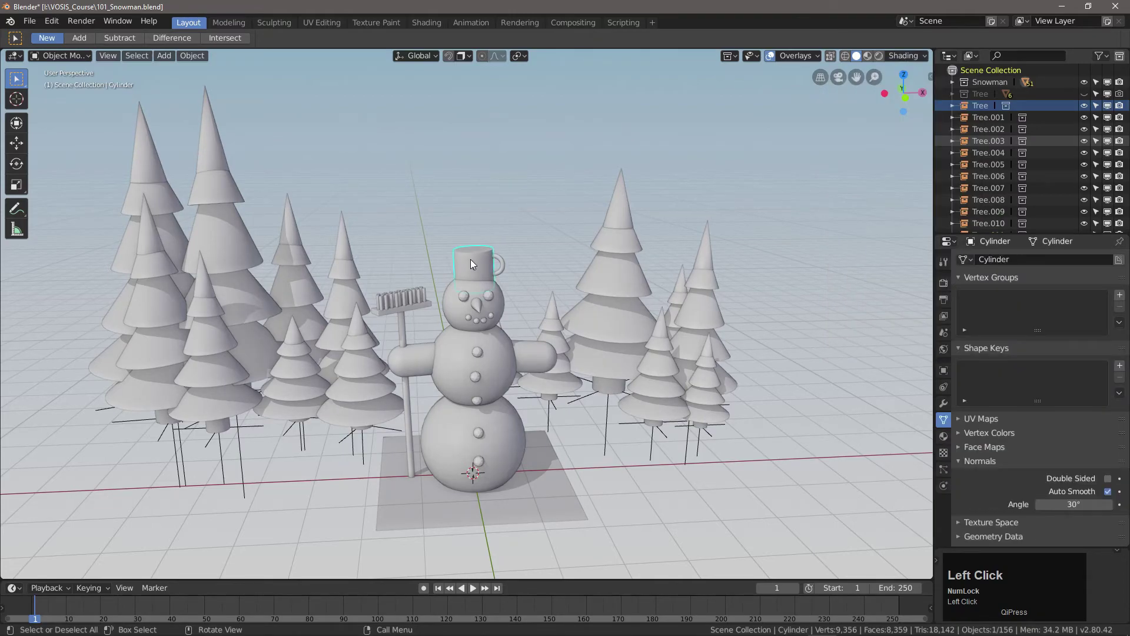
click(944, 371)
click(959, 494)
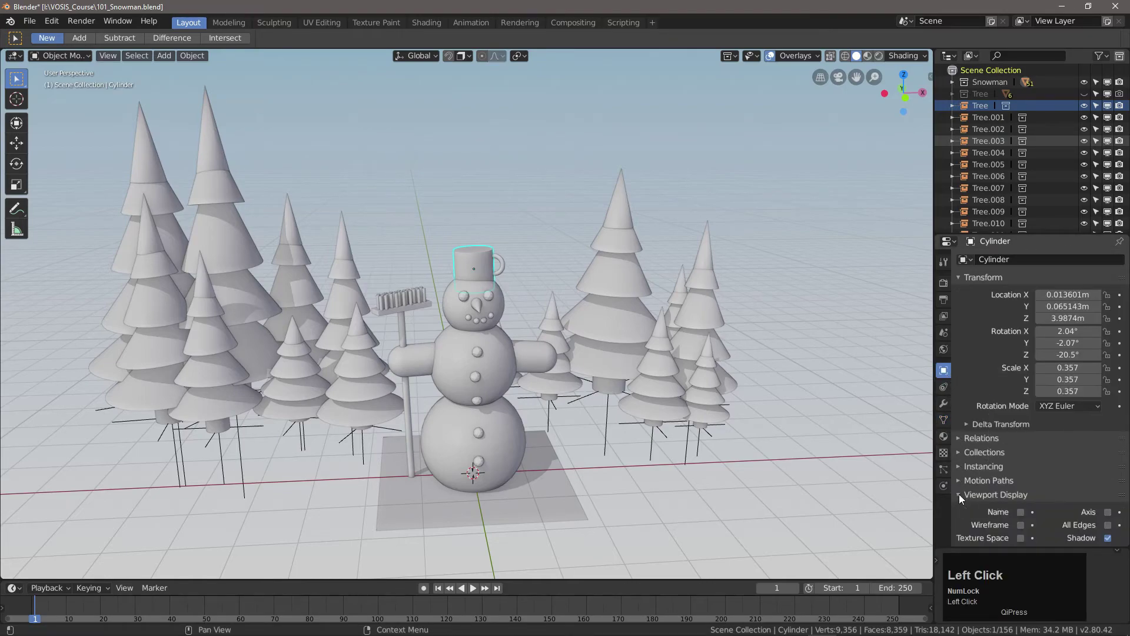
scroll(1026, 489, down, 3)
click(1061, 524)
drag(1062, 436, 1069, 436)
drag(1065, 377, 1049, 354)
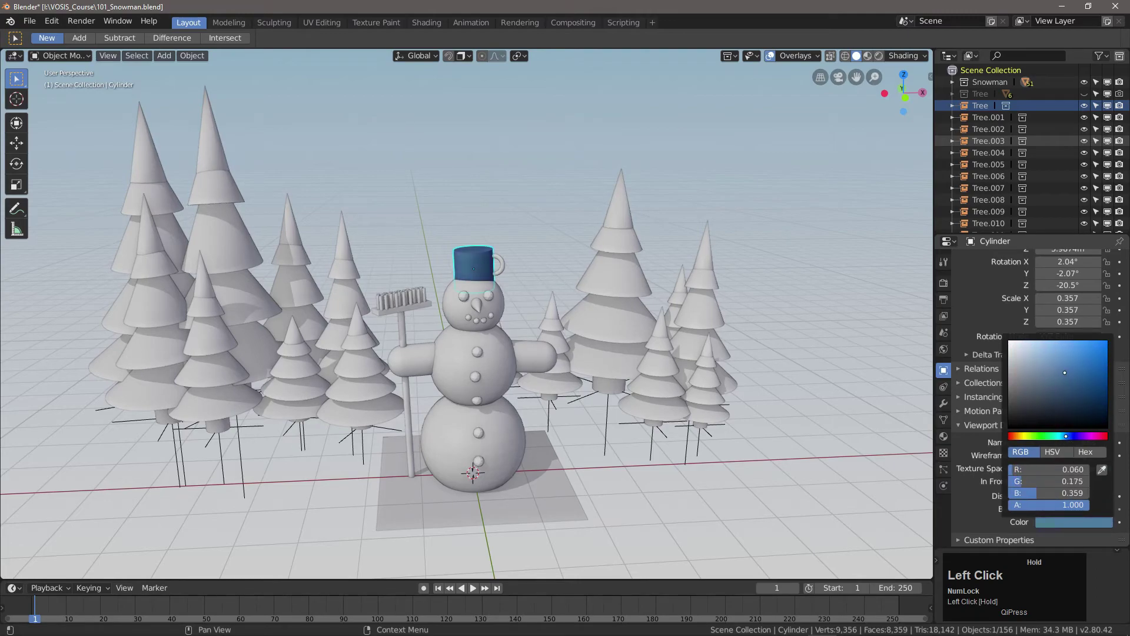
drag(1060, 436, 1063, 436)
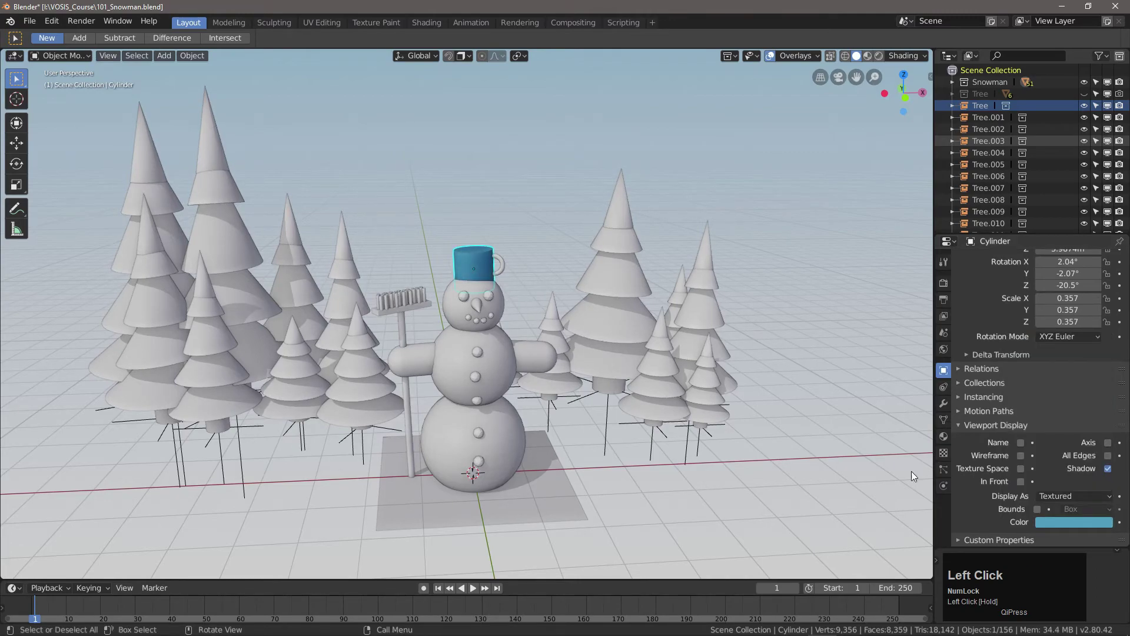
key(ctrl+c)
key(ctrl+v)
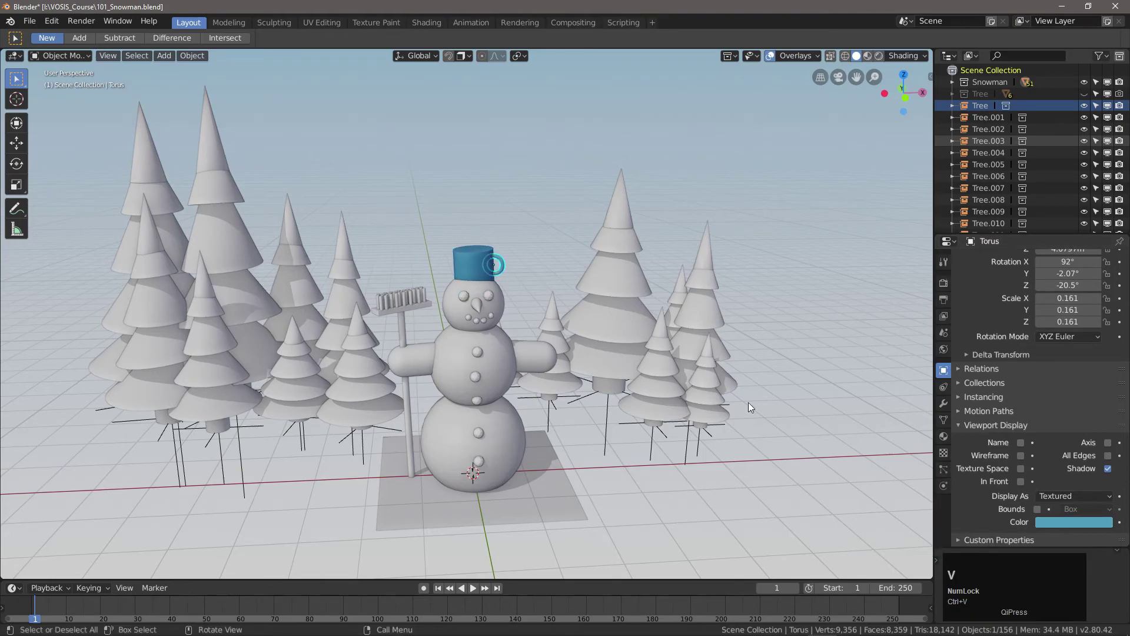
Step: Select the snowman's eyes, mouth pieces and buttons, set the Viewport Display colour to near-black and copy it to the whole selection
click(481, 460)
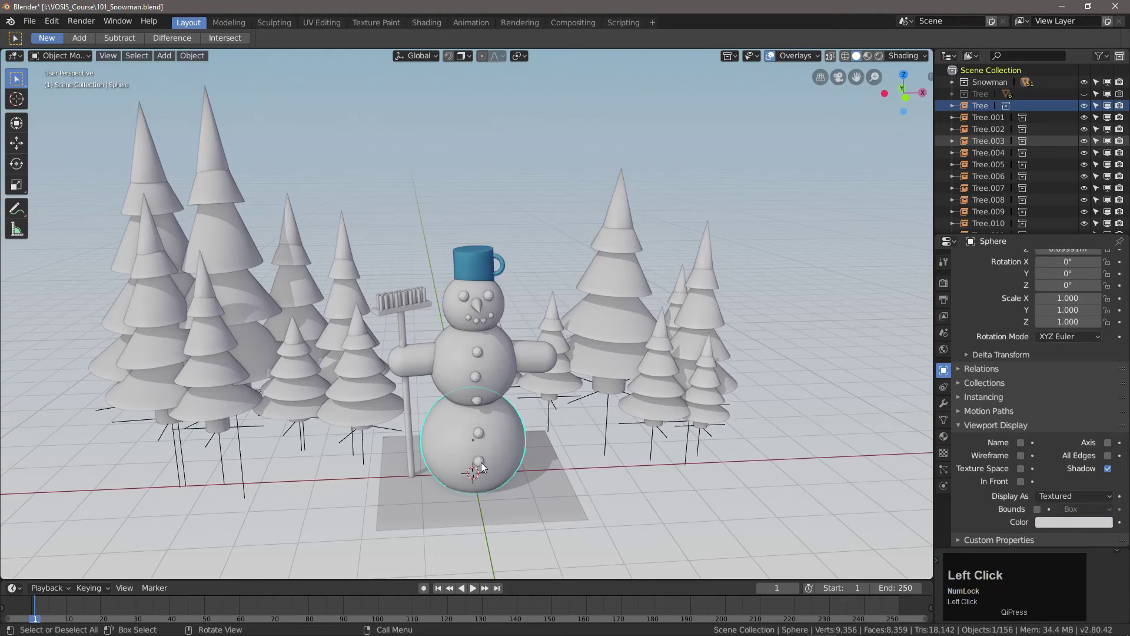
click(482, 463)
scroll(482, 464, up, 3)
shift+click(479, 428)
shift+click(477, 366)
shift+click(476, 319)
shift+click(504, 201)
shift+click(490, 210)
shift+click(478, 210)
shift+click(461, 203)
click(1049, 522)
drag(1011, 415, 1010, 421)
right_click(1054, 522)
click(1010, 590)
drag(850, 511, 1026, 564)
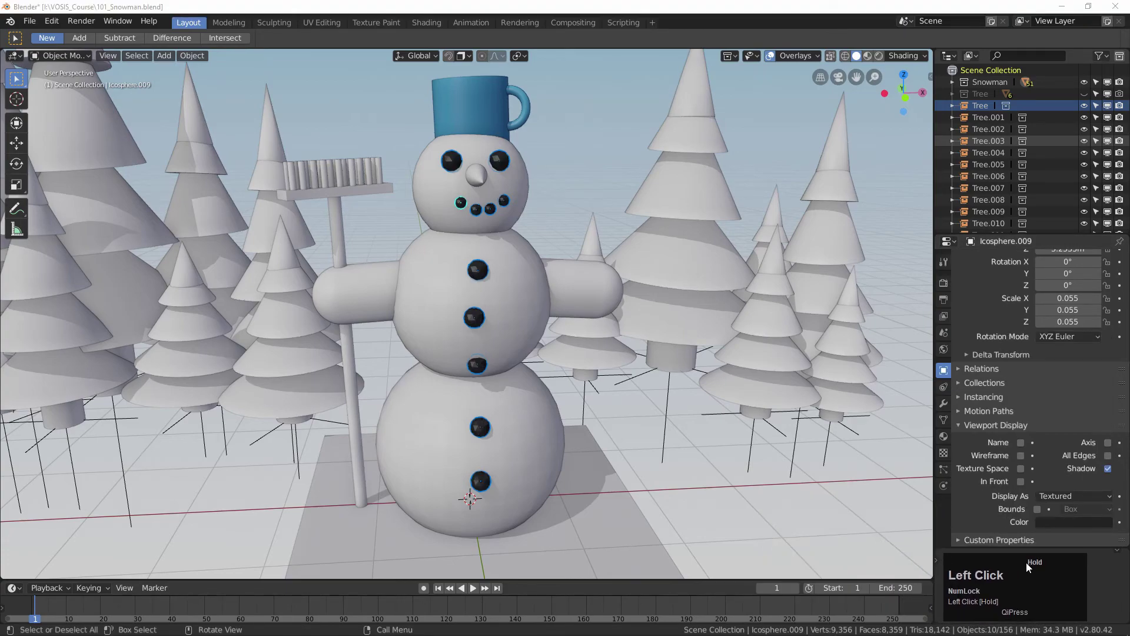
Step: Set the snowman's cone nose to an orange Viewport Display colour
click(479, 177)
click(1051, 522)
click(1017, 437)
drag(1086, 363, 1090, 360)
drag(1017, 437, 1014, 436)
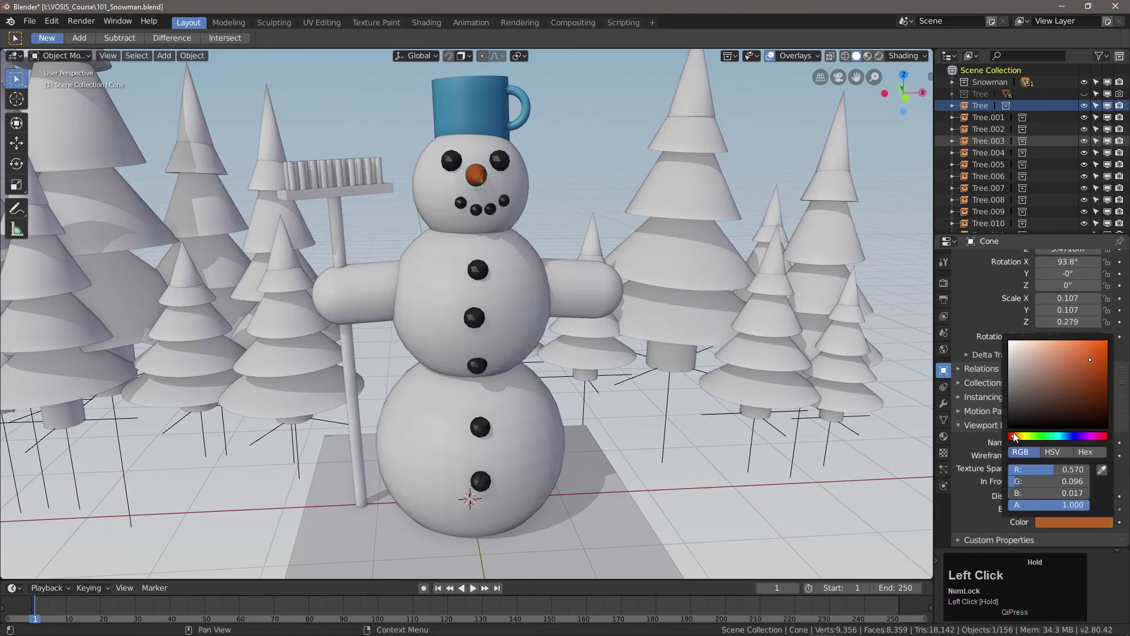
Step: Select all parts of the broom, set the Viewport Display colour to brown and copy it to the whole selection
middle_drag(500, 294, 532, 298)
click(313, 244)
drag(241, 146, 374, 224)
click(1067, 522)
click(1018, 437)
mouse_move(1085, 391)
mouse_down()
mouse_move(1057, 362)
mouse_move(1091, 375)
mouse_up()
right_click(1052, 523)
click(1052, 524)
Step: Show the source Tree collection in place of the Snowman collection and give all its cone layers a green Viewport Display colour
click(1085, 82)
click(1085, 94)
click(496, 455)
click(1047, 521)
click(1042, 437)
right_click(1040, 523)
click(1041, 525)
Step: Set the source tree's trunk to a dark brown Viewport Display colour and deselect it
middle_drag(500, 471, 496, 430)
click(449, 497)
click(1060, 522)
click(1018, 437)
drag(1071, 393, 1058, 394)
click(713, 362)
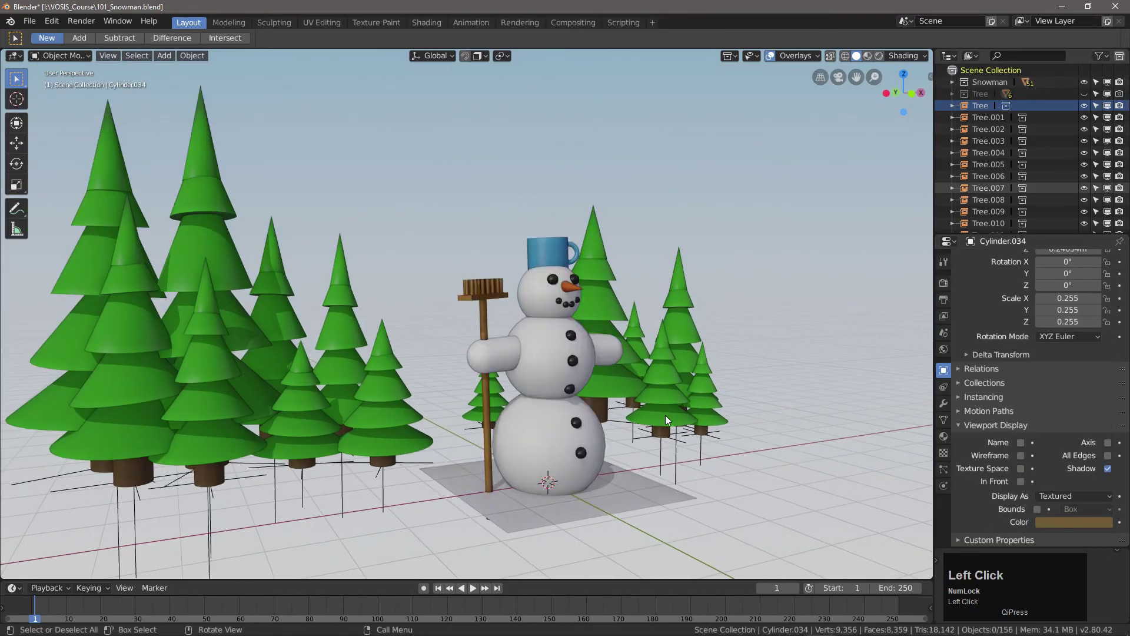
Step: Enlarge the ground plane beneath the snowman and trees to an X and Y scale of about 21.155
middle_drag(713, 362, 622, 486)
key(s)
click(387, 490)
middle_drag(604, 412, 651, 404)
scroll(695, 389, up, 2)
middle_drag(721, 384, 745, 391)
shift+middle_drag(745, 391, 760, 406)
scroll(759, 406, down, 1)
middle_drag(759, 406, 733, 397)
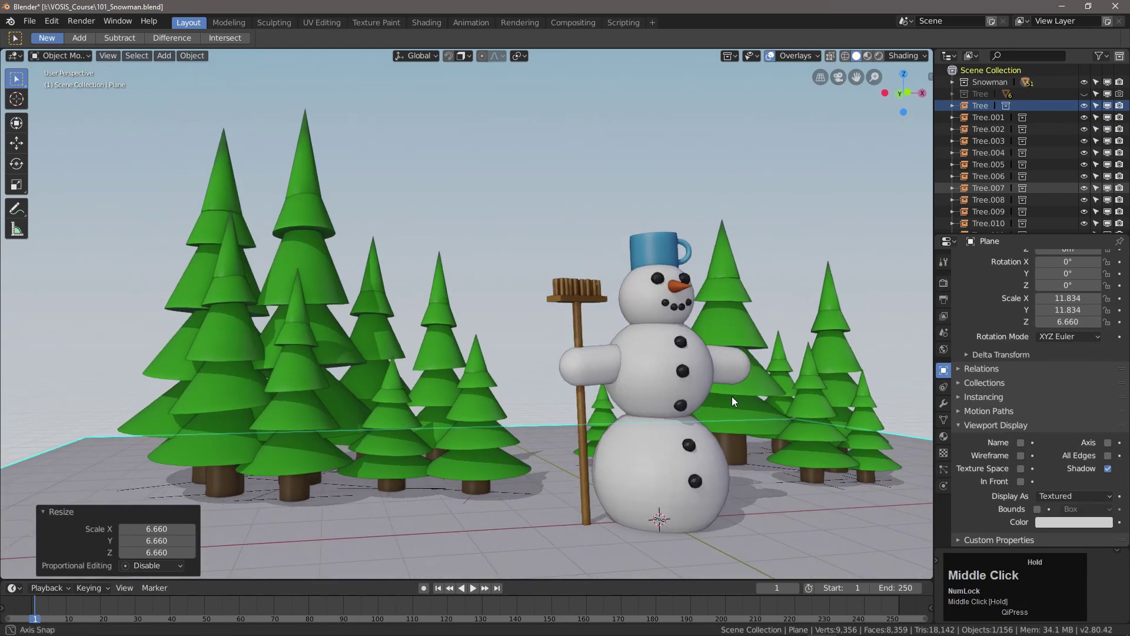
key(s)
click(829, 493)
Step: Move the ground plane about 0.577 m in X and -2.85 m in Y, and rotate it about -7.5° around Z
key(g)
key(shift+z)
click(899, 551)
key(r)
key(z)
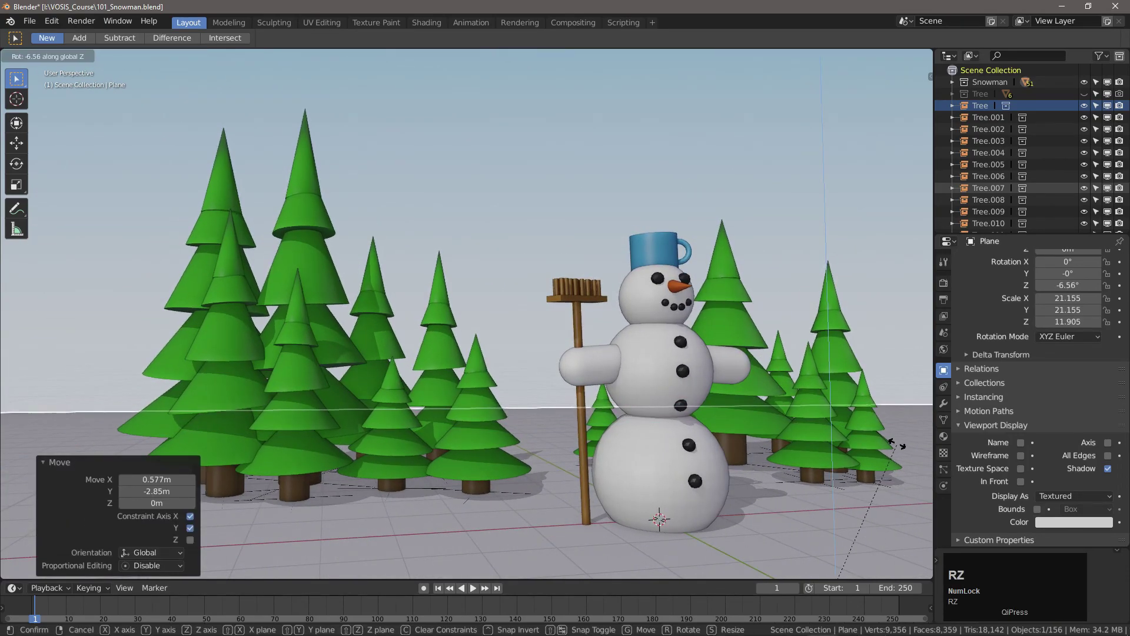
click(898, 443)
Step: Hide the viewport overlays, frame the snowman scene, make a Viewport Render of it and close the render window
key(a)
click(772, 53)
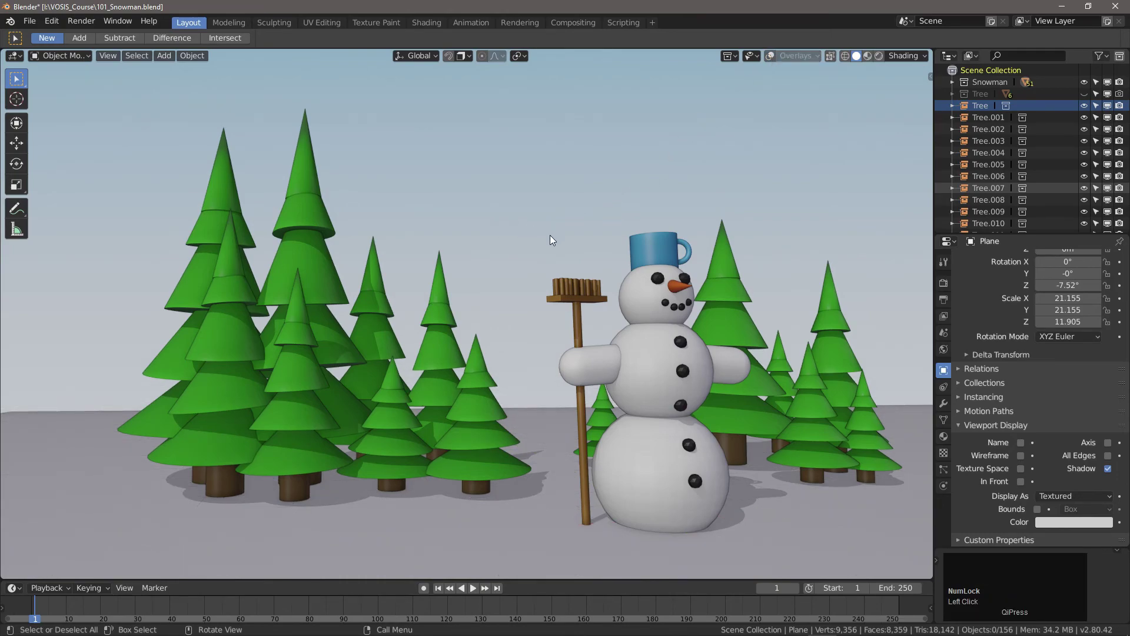
shift+middle_drag(689, 386, 641, 384)
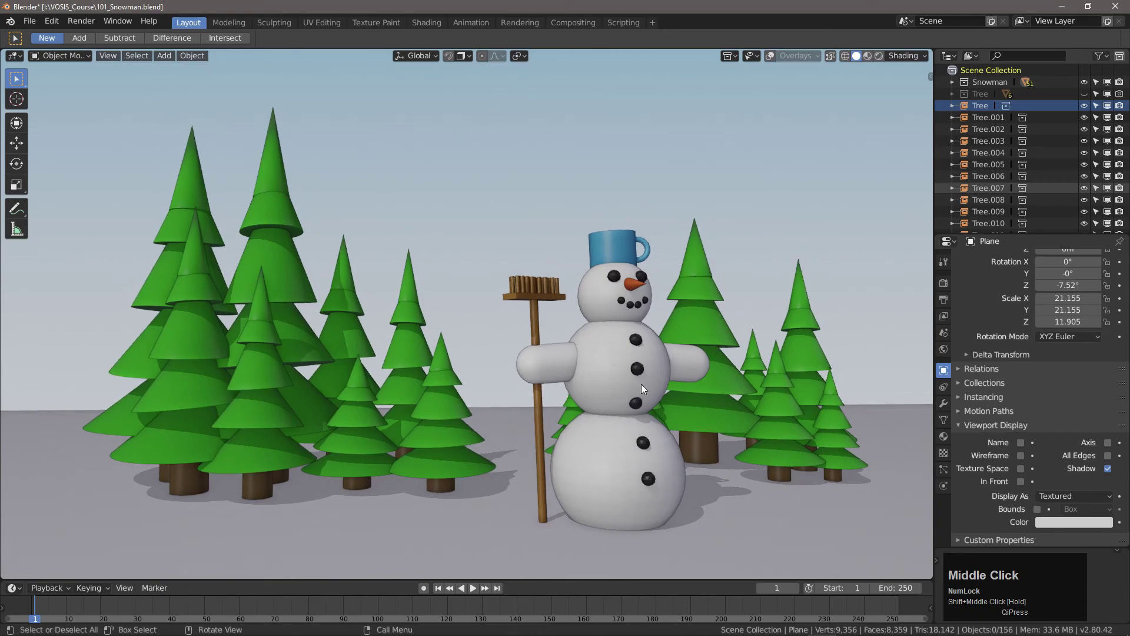
click(110, 57)
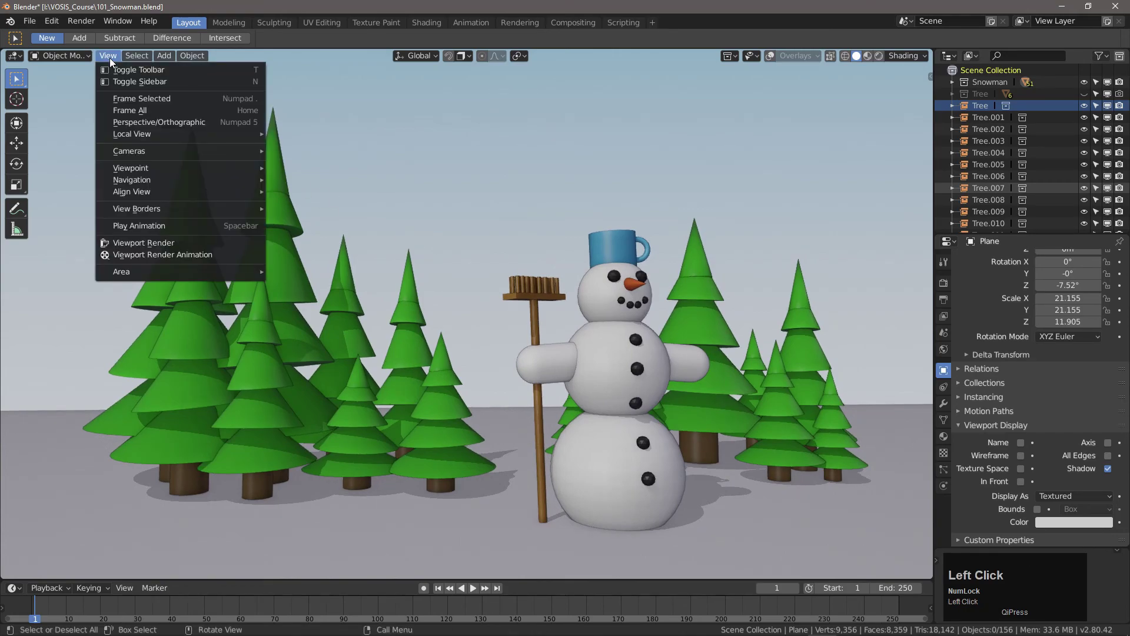
click(160, 244)
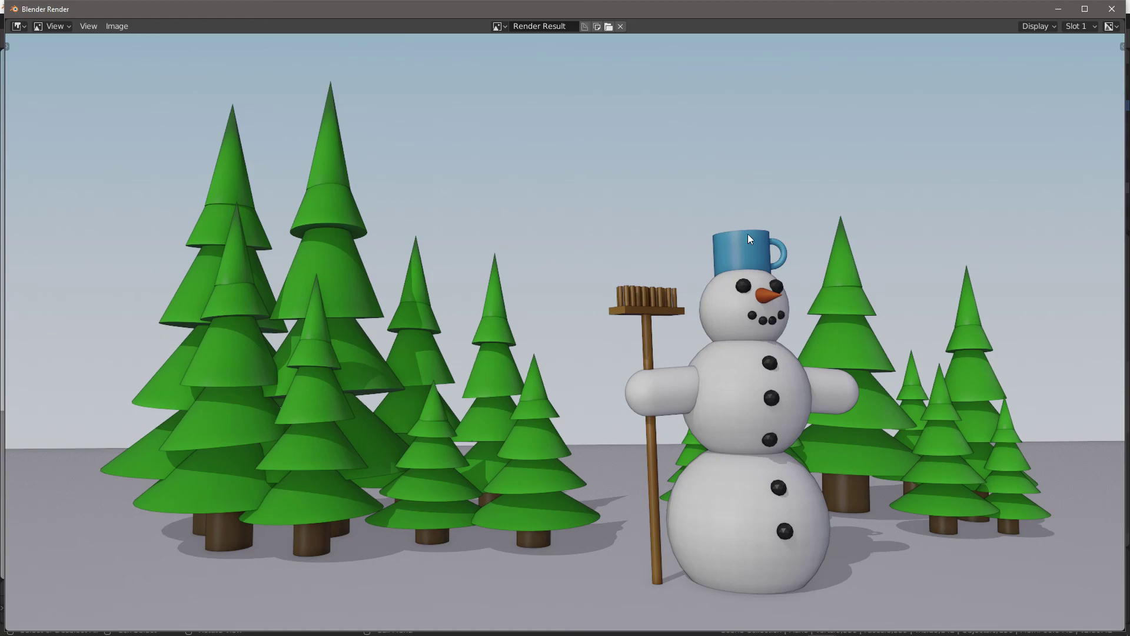
click(1111, 9)
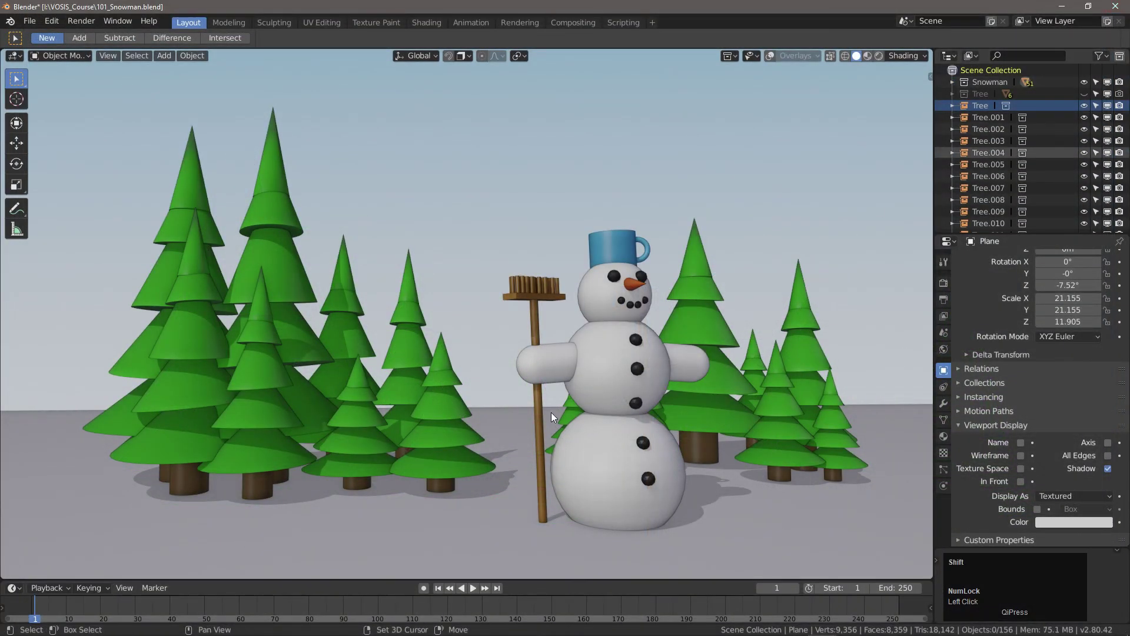